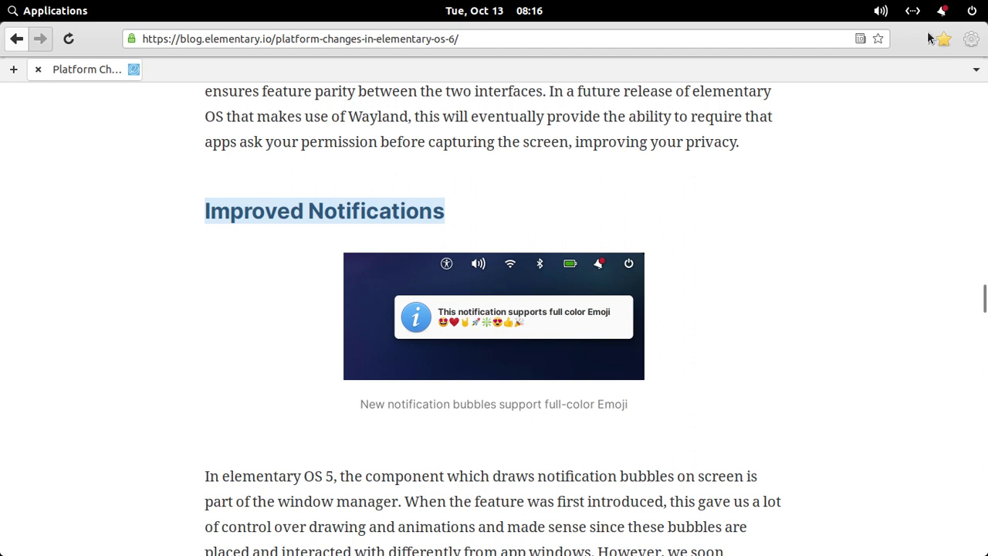
- Clear the AppCenter update notification from the notification list
{"action": "left_click", "coordinate": [944, 14]}
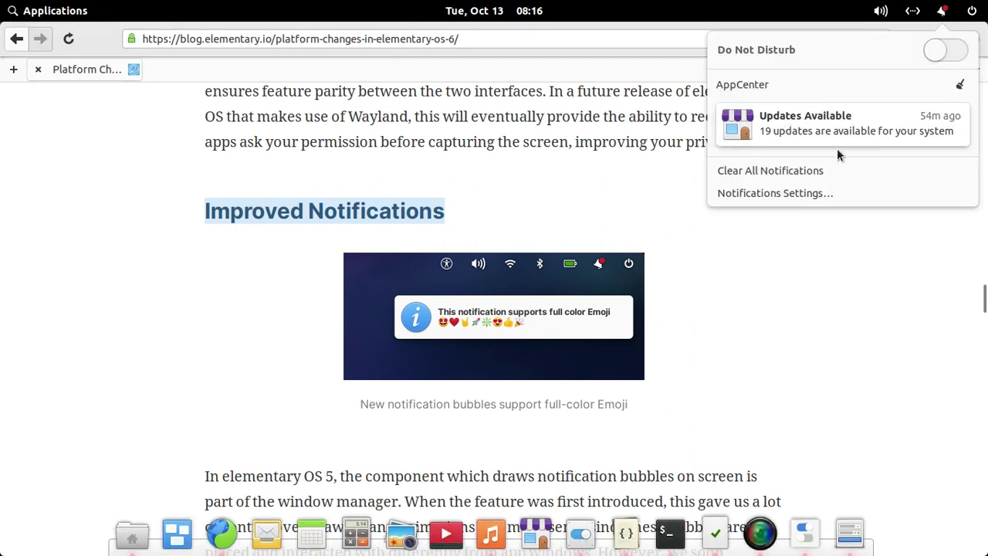
{"action": "left_click", "coordinate": [960, 86]}
{"action": "left_click", "coordinate": [483, 295]}
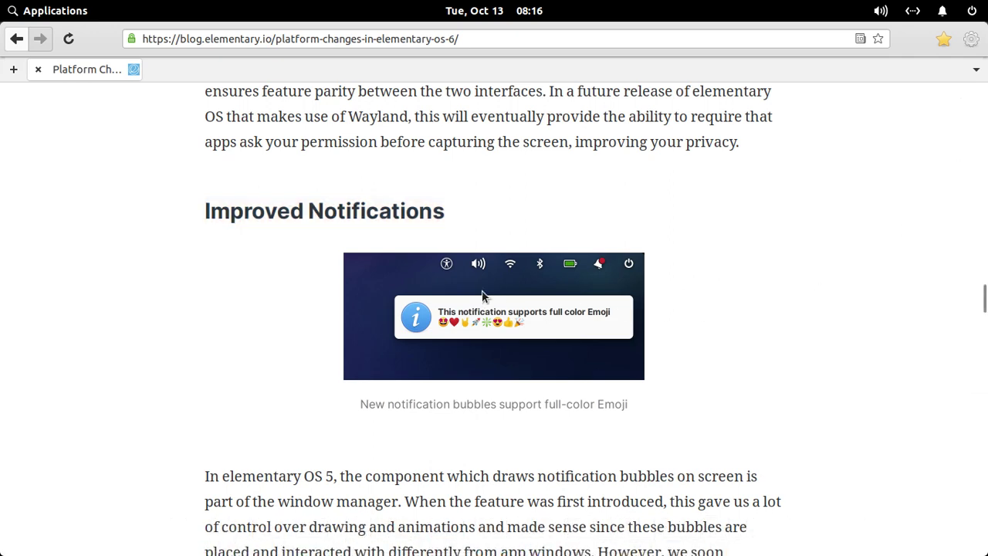
- Read the rest of the elementary OS 6 article, from Improved Notifications through Flatpak Support and Wayland to Get Early Access
{"action": "scroll", "coordinate": [574, 390], "scroll_direction": "down", "scroll_amount": 6}
{"action": "scroll", "coordinate": [575, 391], "scroll_direction": "down", "scroll_amount": 8}
{"action": "scroll", "coordinate": [574, 389], "scroll_direction": "down", "scroll_amount": 1}
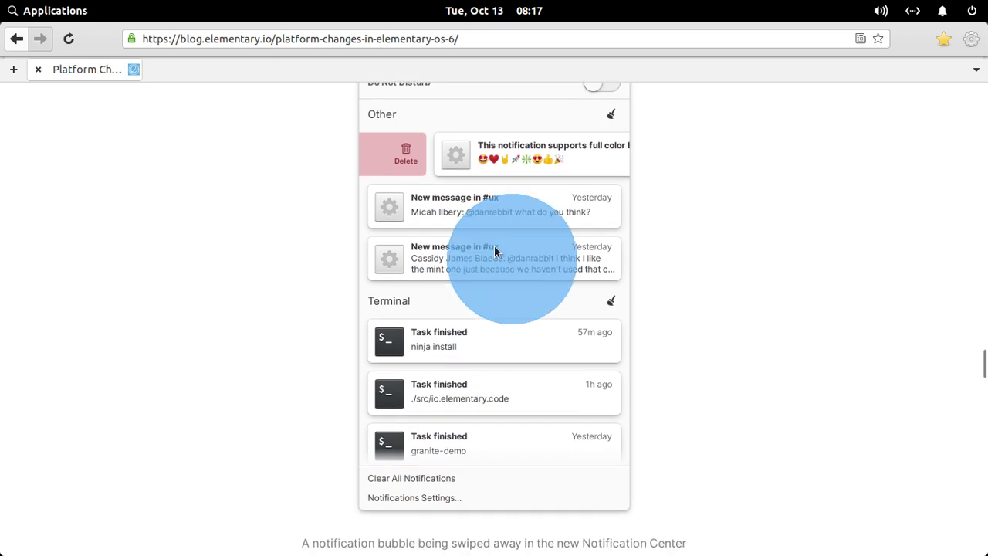
{"action": "scroll", "coordinate": [490, 395], "scroll_direction": "down", "scroll_amount": 4}
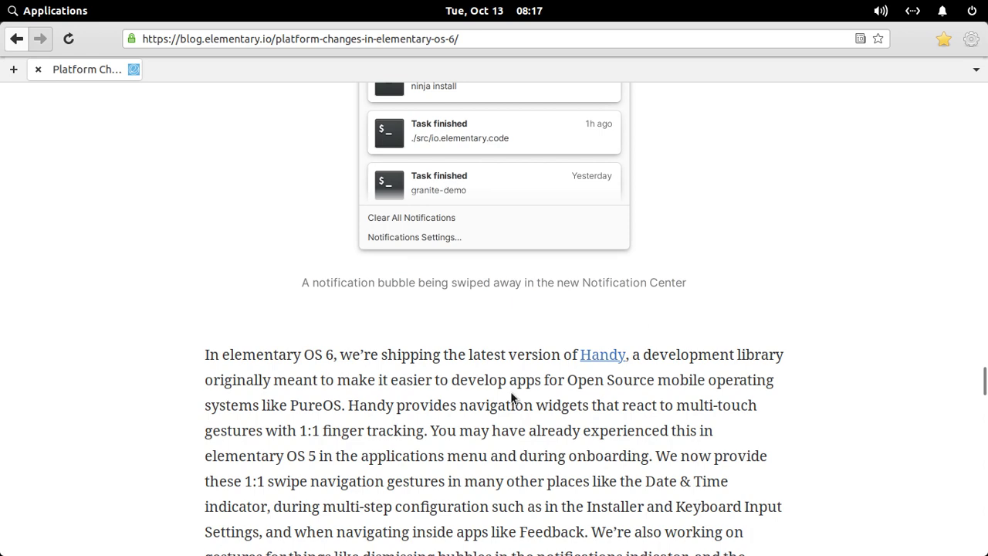
{"action": "scroll", "coordinate": [511, 397], "scroll_direction": "down", "scroll_amount": 7}
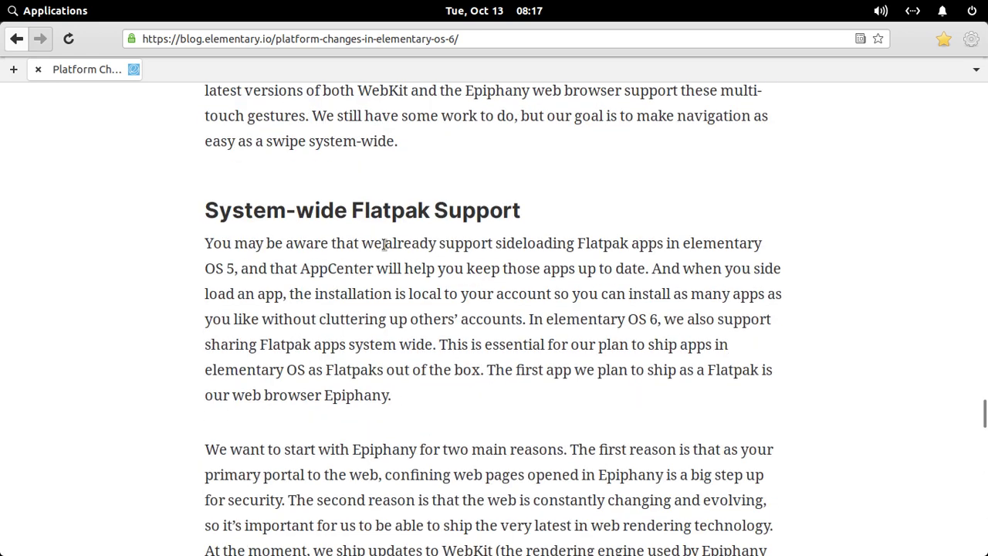
{"action": "double_click", "coordinate": [378, 210]}
{"action": "left_click_drag", "start_coordinate": [522, 211], "coordinate": [197, 202]}
{"action": "left_click", "coordinate": [456, 220]}
{"action": "scroll", "coordinate": [442, 444], "scroll_direction": "down", "scroll_amount": 15}
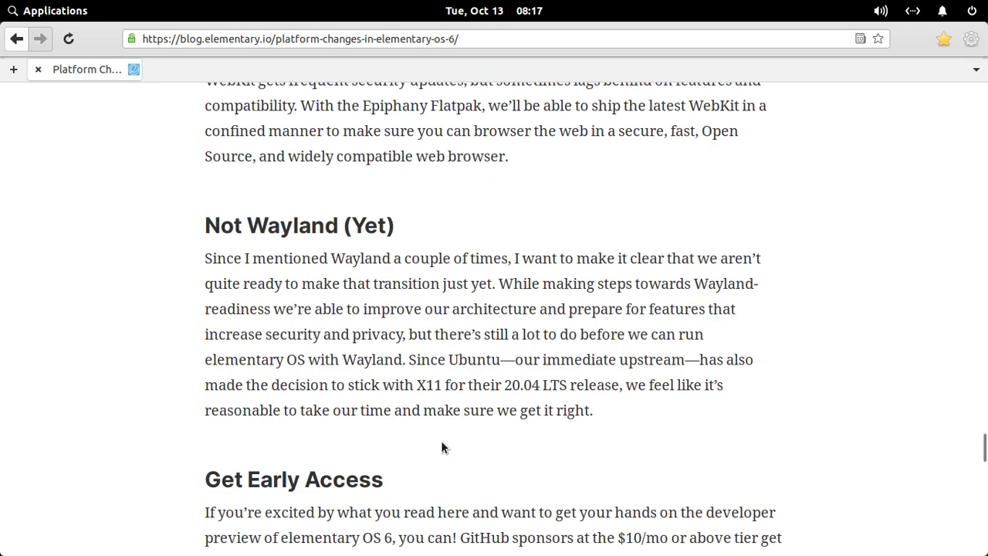
{"action": "scroll", "coordinate": [442, 446], "scroll_direction": "down", "scroll_amount": 2}
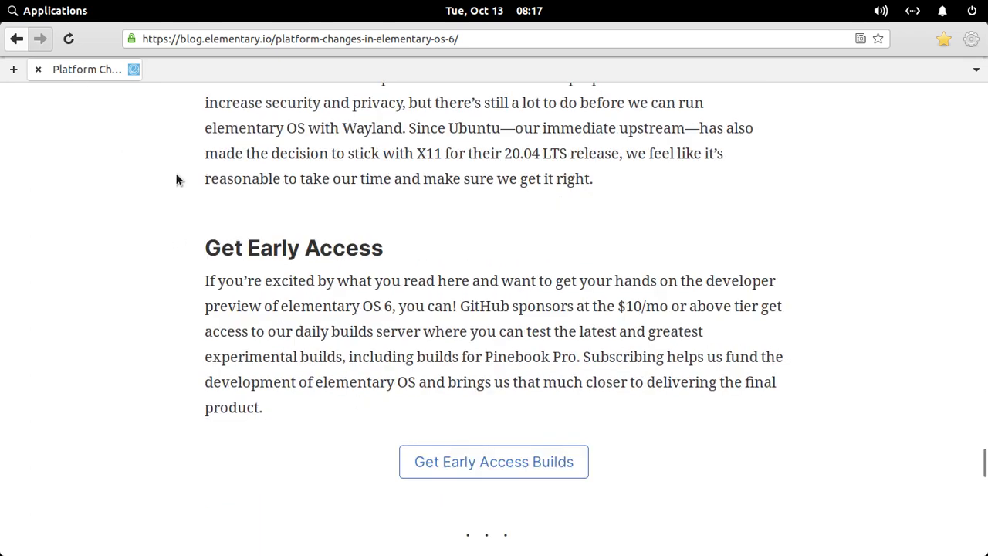
- Switch to the notes file elementary 6.txt in Code and highlight "(Tasks)" in the New Application line
{"action": "mouse_move", "coordinate": [247, 544]}
{"action": "left_click", "coordinate": [722, 534]}
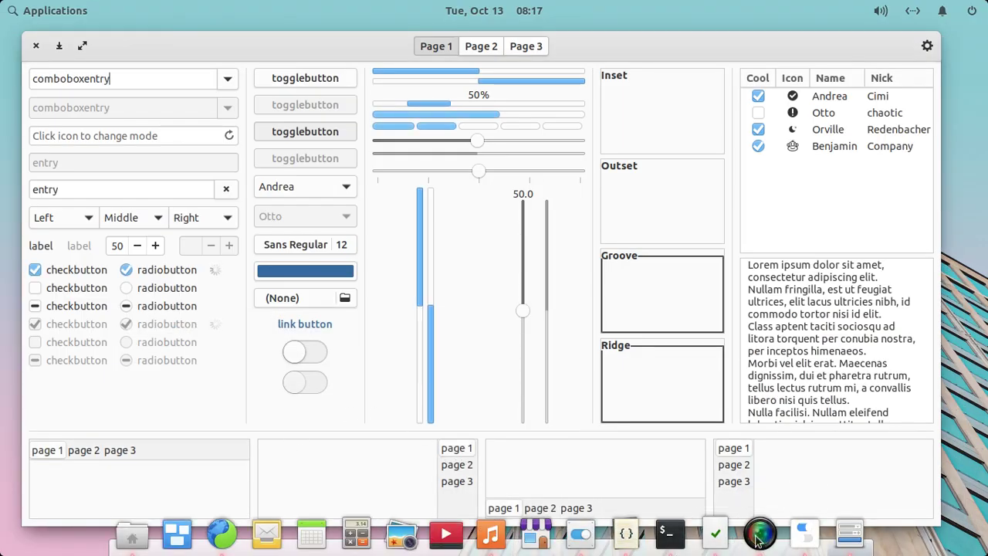
{"action": "left_click", "coordinate": [626, 533]}
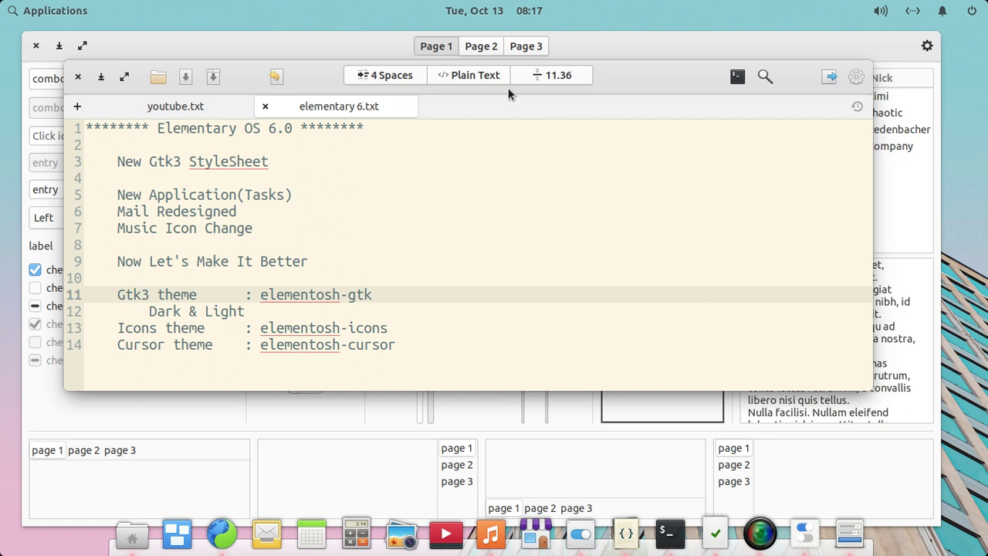
{"action": "left_click_drag", "start_coordinate": [637, 83], "coordinate": [656, 114]}
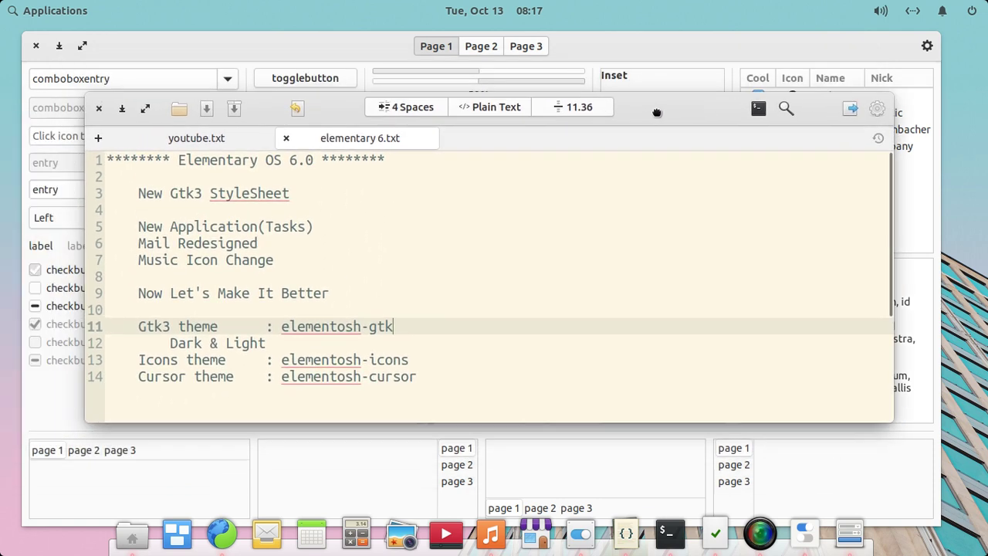
{"action": "double_click", "coordinate": [225, 229]}
{"action": "double_click", "coordinate": [296, 226]}
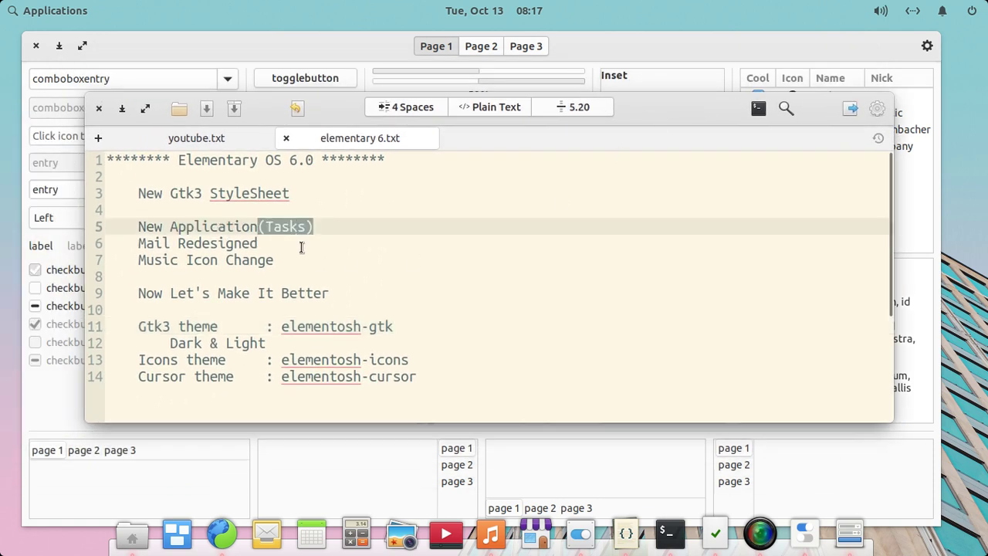
- Open the Tasks app and minimise the notes editor and the GTK widget factory window behind it
{"action": "left_click", "coordinate": [715, 533]}
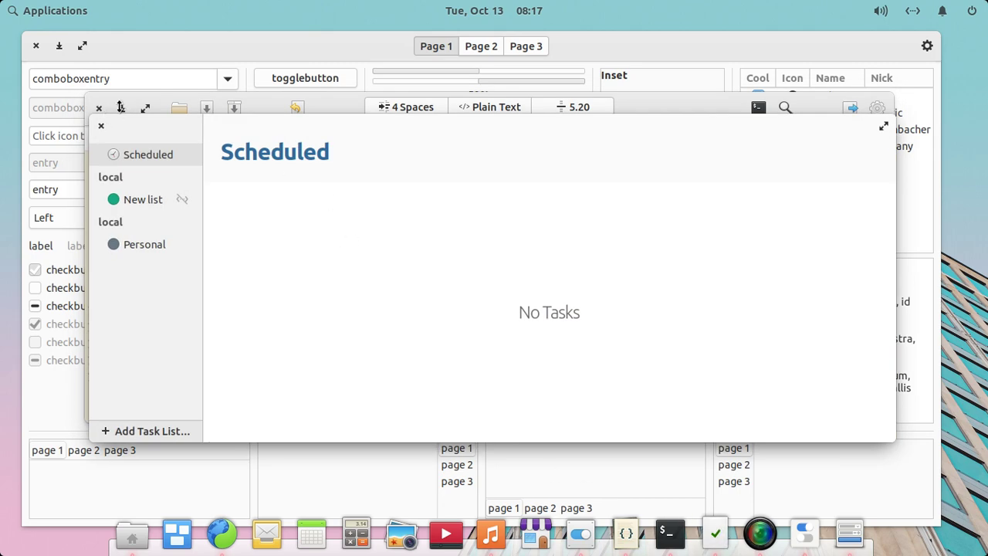
{"action": "left_click", "coordinate": [213, 100]}
{"action": "left_click", "coordinate": [122, 108]}
{"action": "left_click", "coordinate": [68, 56]}
{"action": "left_click", "coordinate": [58, 45]}
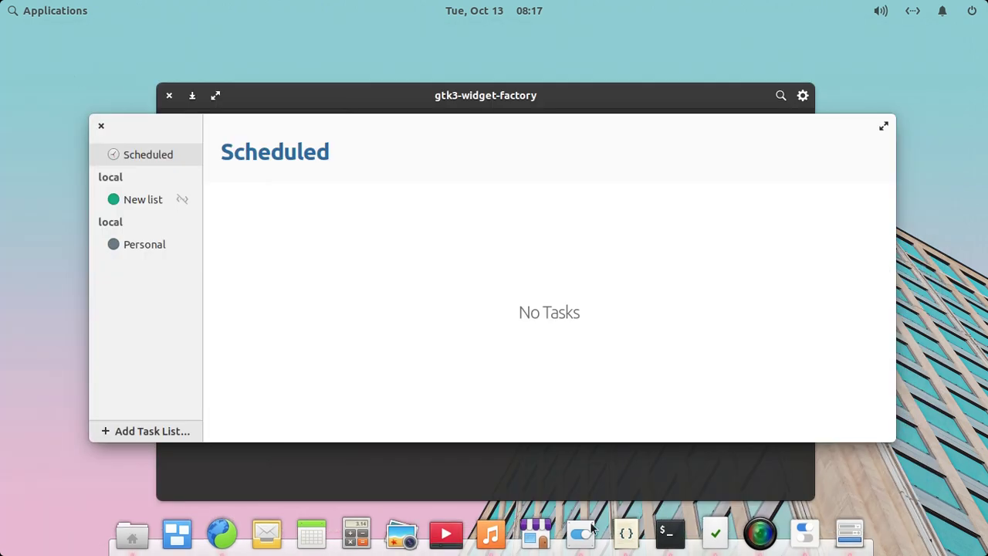
- Stop the running gtk3-widget-factory process in the terminal and minimise the terminal window
{"action": "left_click", "coordinate": [618, 469]}
{"action": "key", "text": "ctrl+c"}
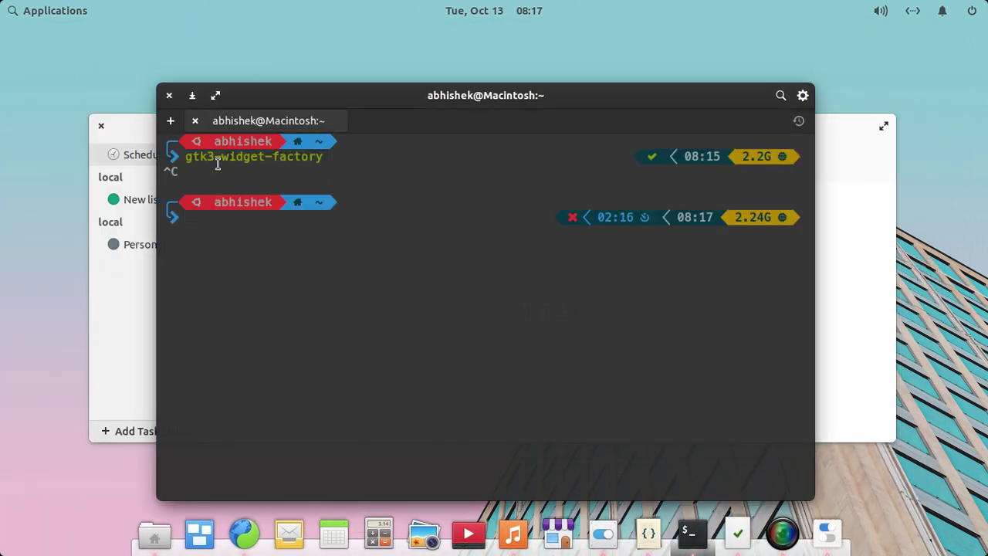
{"action": "left_click", "coordinate": [193, 93]}
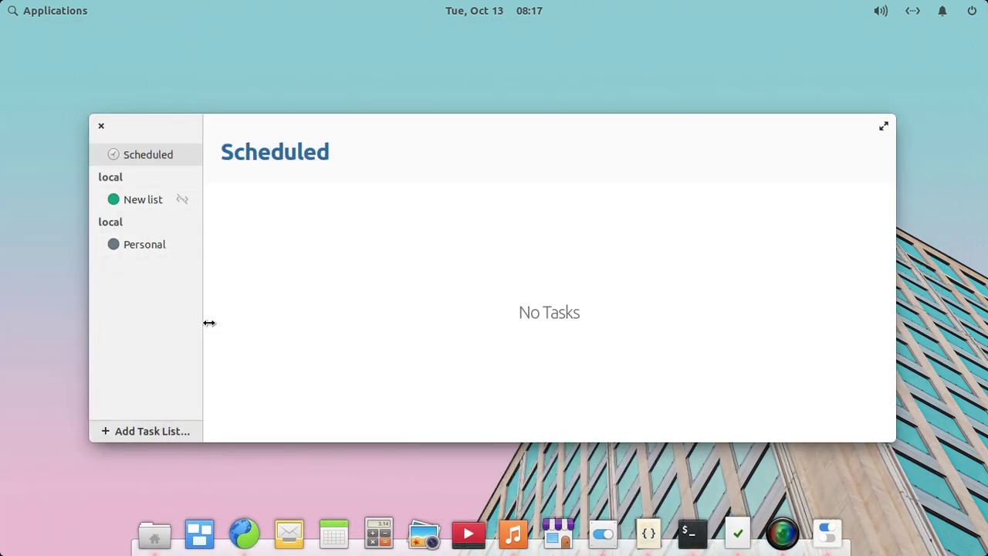
- Add another task list in Tasks and create a task with the description "hello all" in the first New list
{"action": "left_click", "coordinate": [159, 430]}
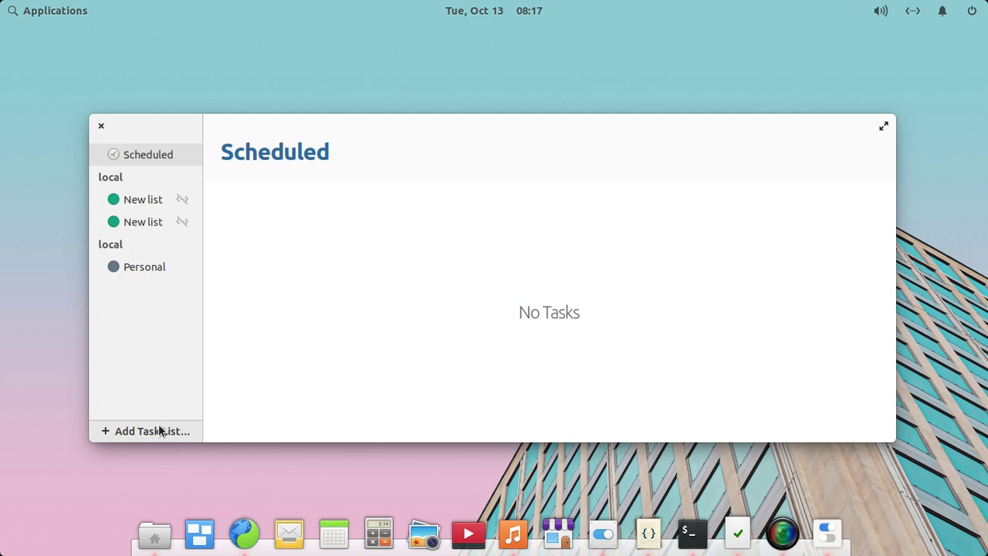
{"action": "left_click", "coordinate": [158, 206]}
{"action": "left_click", "coordinate": [282, 194]}
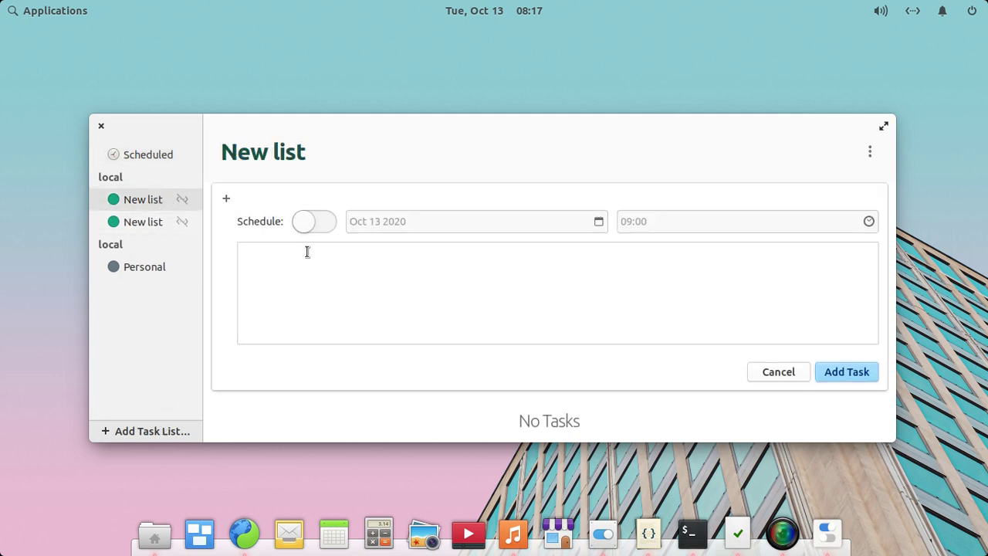
{"action": "left_click", "coordinate": [400, 275]}
{"action": "type", "text": "ds"}
{"action": "left_click", "coordinate": [847, 372]}
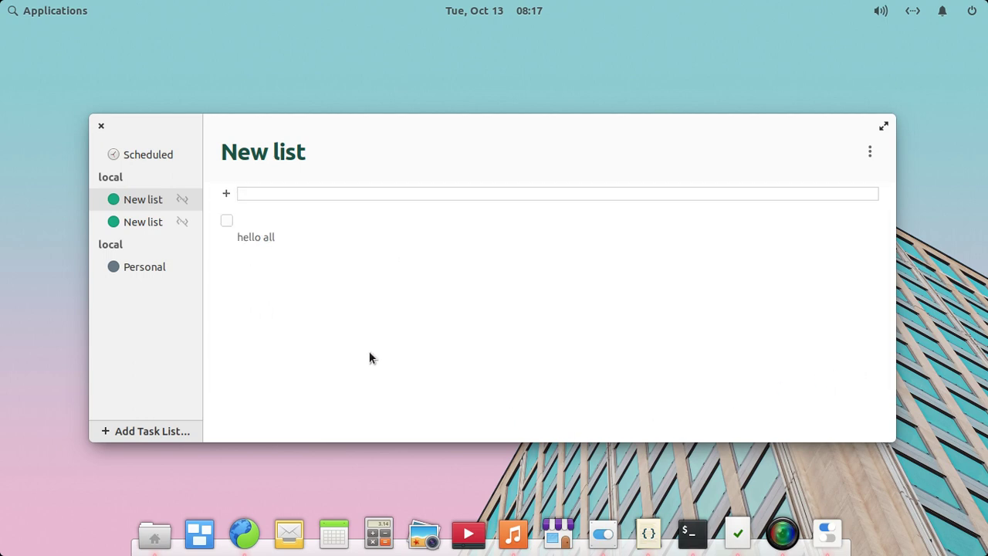
- Mark the "hello all" task as completed, delete it, and close Tasks after viewing the second New list
{"action": "left_click", "coordinate": [226, 221]}
{"action": "left_click", "coordinate": [250, 236]}
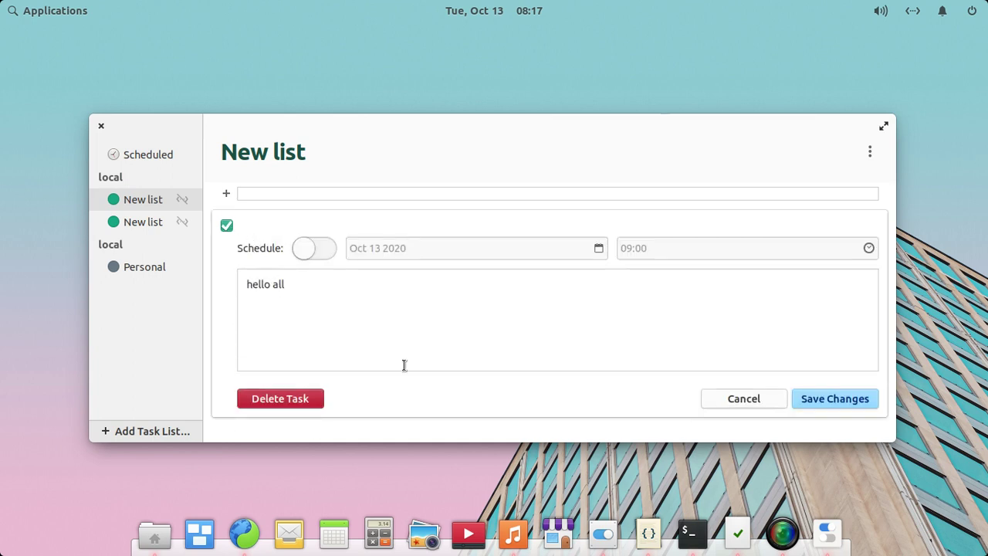
{"action": "left_click", "coordinate": [283, 398]}
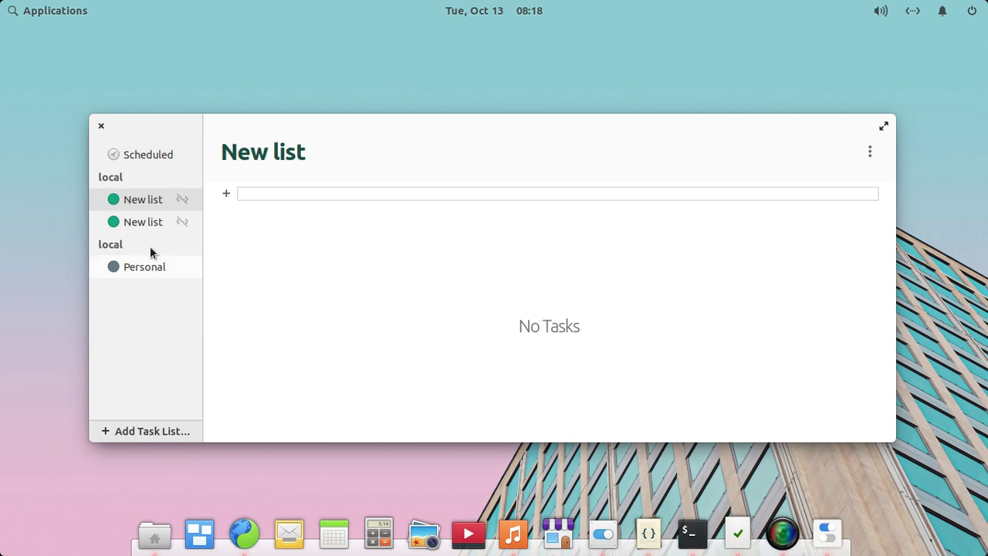
{"action": "left_click", "coordinate": [149, 223]}
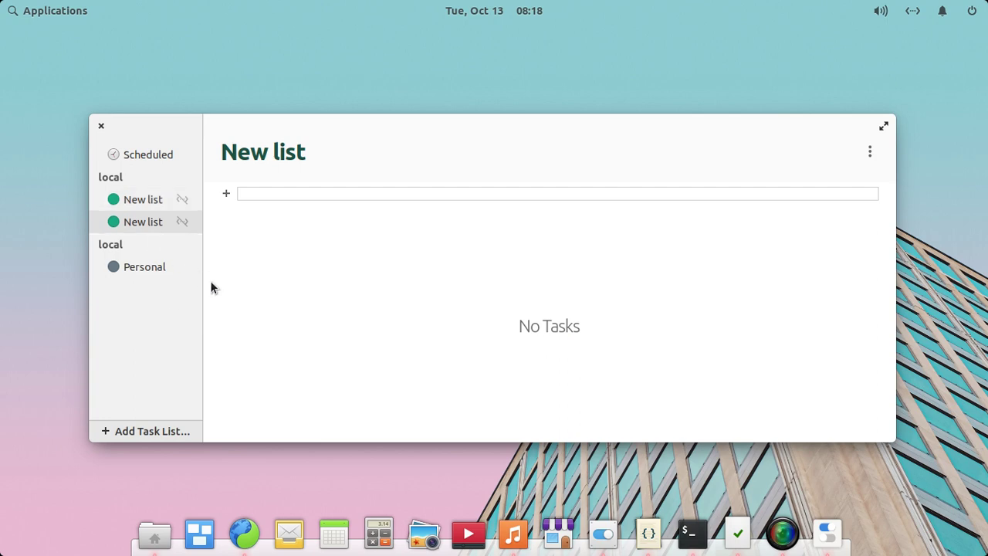
{"action": "left_click", "coordinate": [100, 128]}
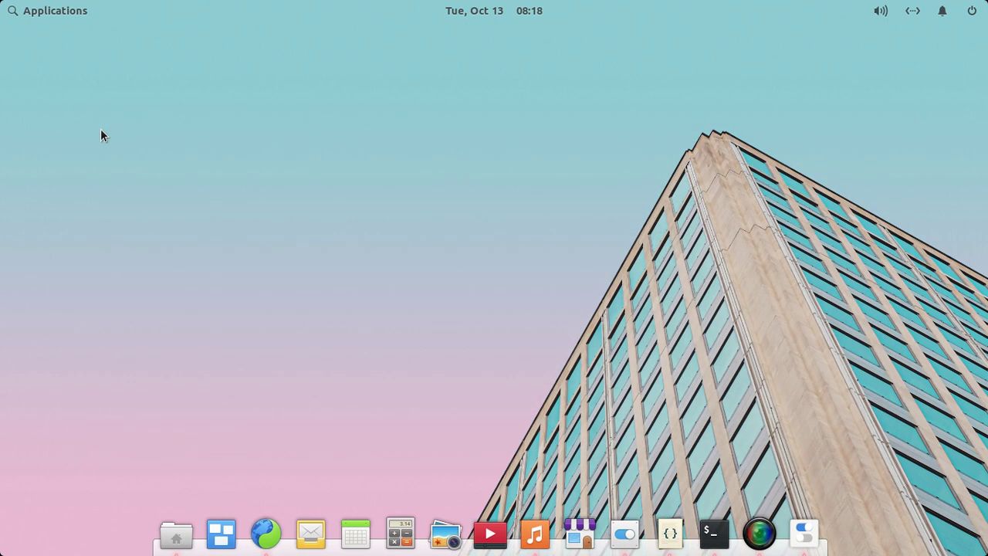
- Bring the elementary 6.txt notes forward in Code and highlight the "Mail Redesigned" line
{"action": "left_click", "coordinate": [668, 542]}
{"action": "double_click", "coordinate": [155, 245]}
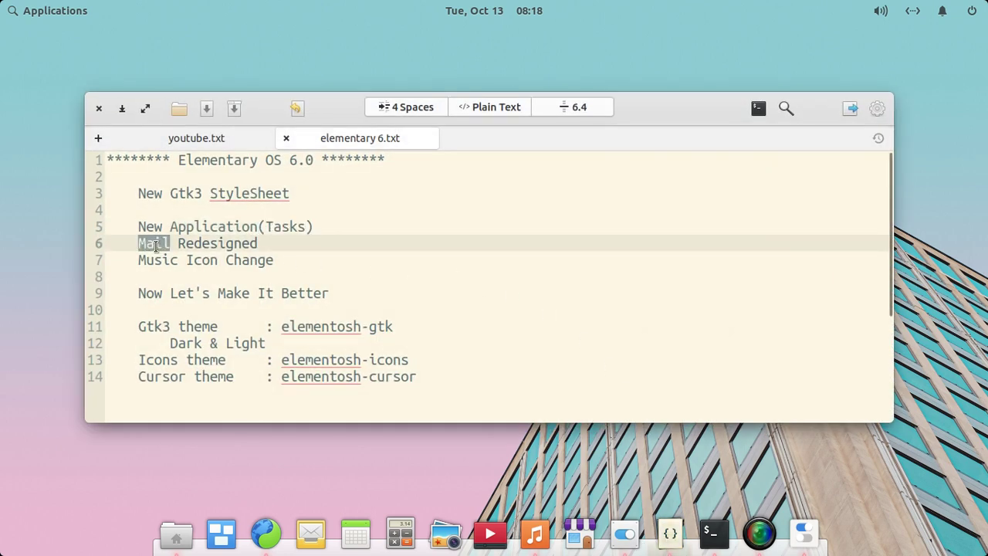
{"action": "left_click_drag", "start_coordinate": [262, 247], "coordinate": [133, 244]}
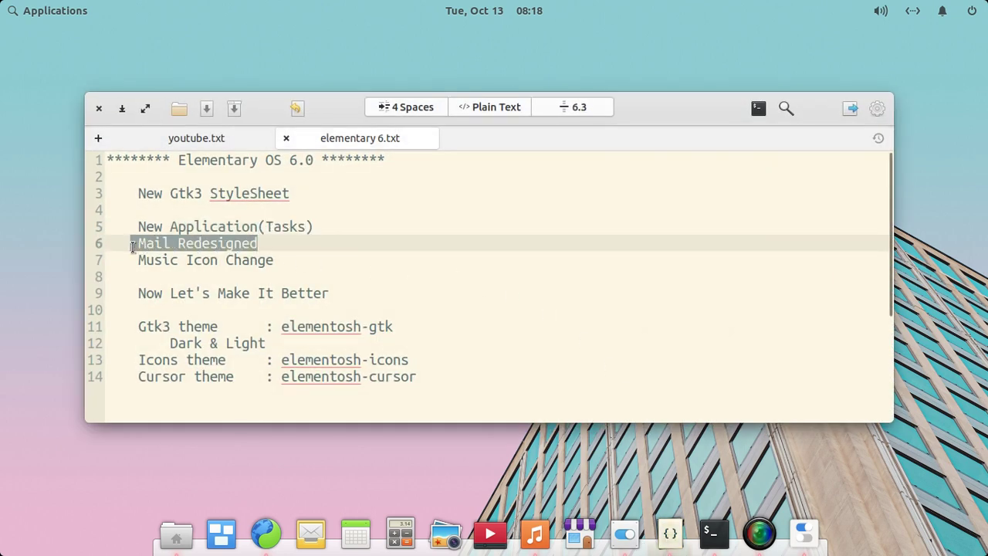
{"action": "left_click", "coordinate": [278, 252]}
- Open Mail and start a new message with "dsasd" as recipient and "sa" as subject
{"action": "left_click", "coordinate": [310, 534]}
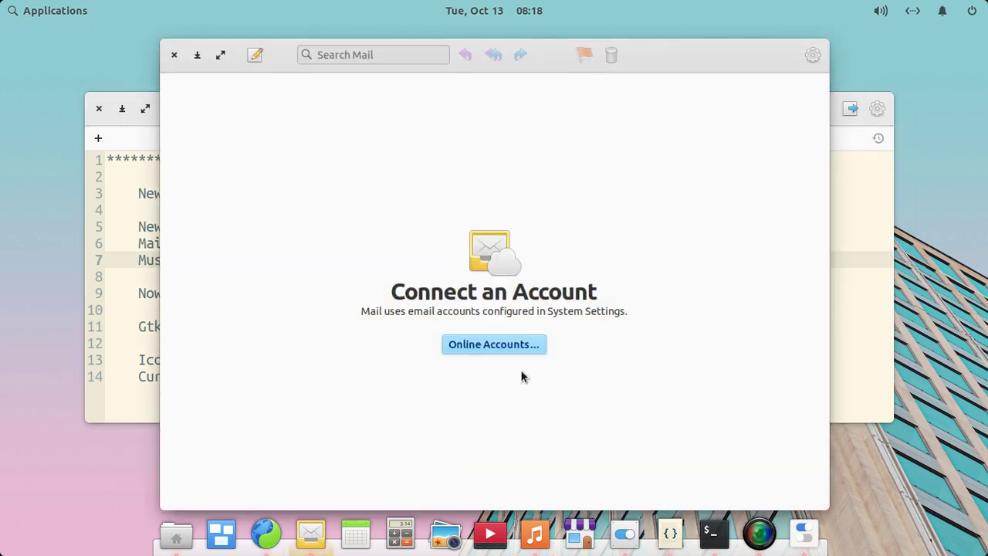
{"action": "key", "text": "ctrl"}
{"action": "left_click", "coordinate": [254, 55]}
{"action": "type", "text": "dsasd"}
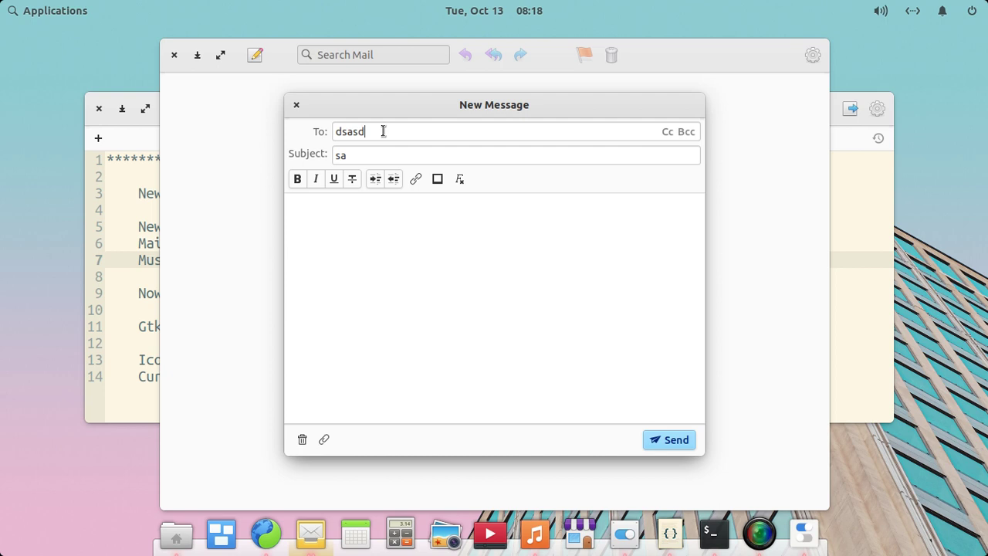
- Clear the recipient and subject of the new message and close the composer
{"action": "key", "text": "BackSpace"}
{"action": "key", "text": "BackSpace"}
{"action": "key", "text": "BackSpace"}
{"action": "key", "text": "BackSpace"}
{"action": "left_click", "coordinate": [360, 155]}
{"action": "key", "text": "BackSpace"}
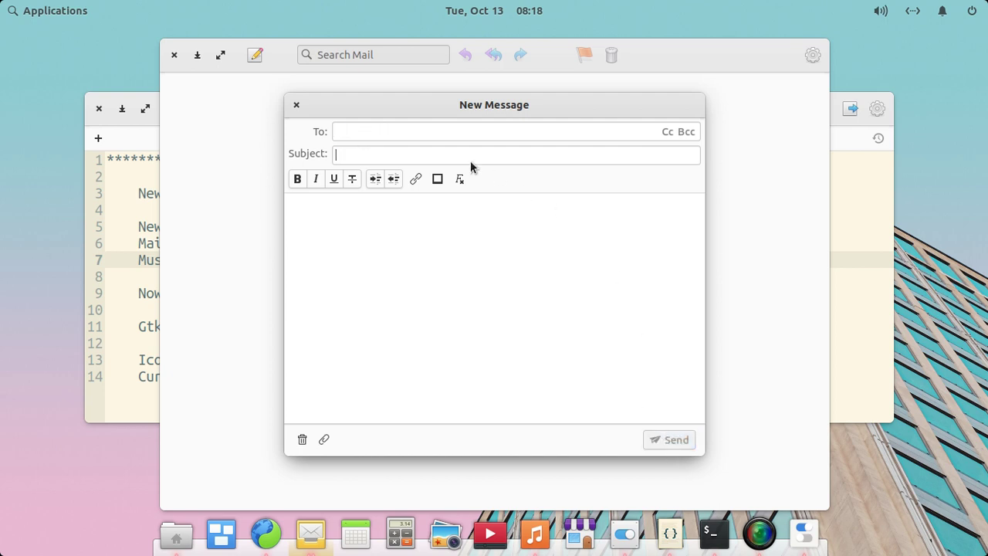
{"action": "left_click", "coordinate": [296, 105]}
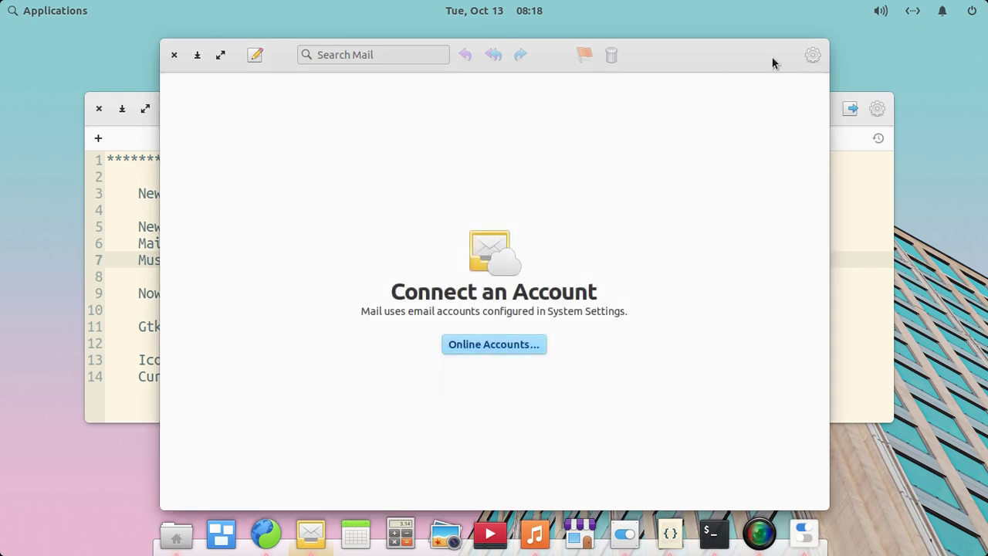
- View the Online Accounts system settings from Mail, and close both System Settings and Mail
{"action": "left_click", "coordinate": [812, 56]}
{"action": "left_click", "coordinate": [697, 126]}
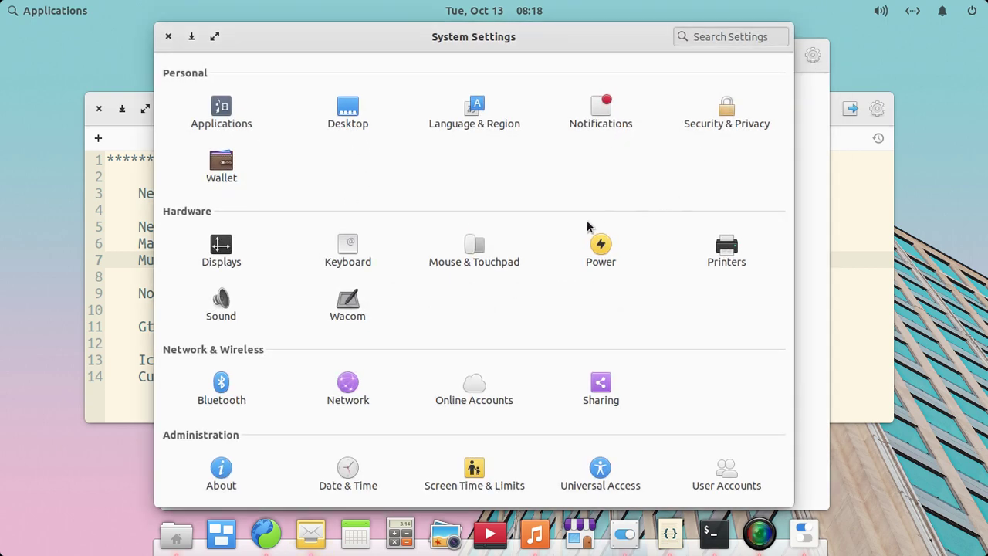
{"action": "left_click", "coordinate": [168, 37]}
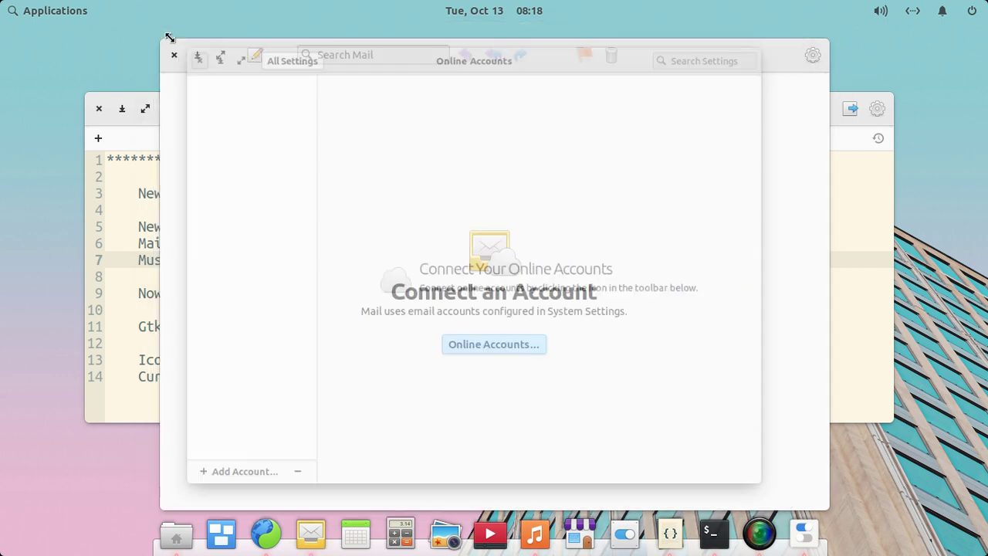
{"action": "left_click", "coordinate": [174, 56]}
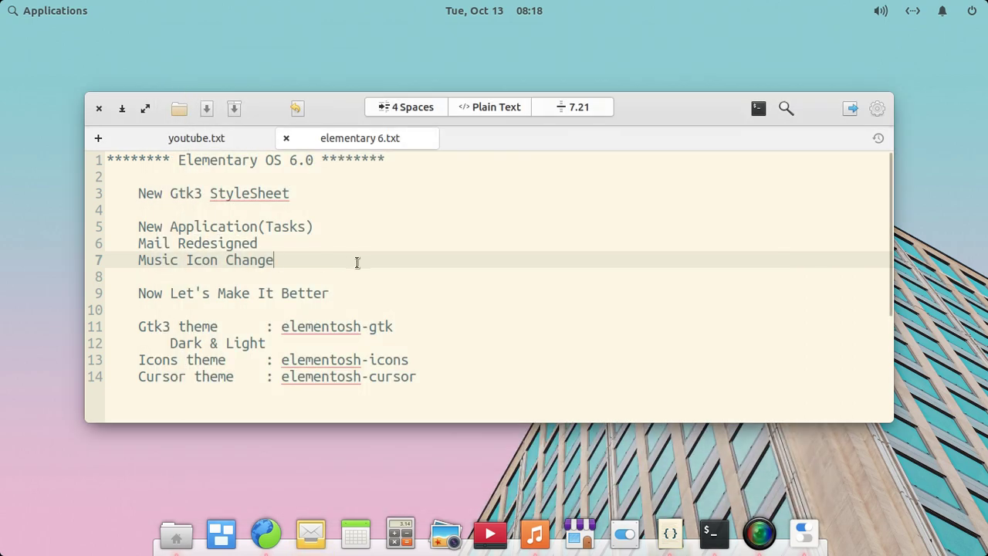
- Highlight the "Music Icon Change" line in the notes and check the Music app's icon in the dock
{"action": "left_click_drag", "start_coordinate": [138, 260], "coordinate": [310, 271]}
{"action": "left_click", "coordinate": [536, 531]}
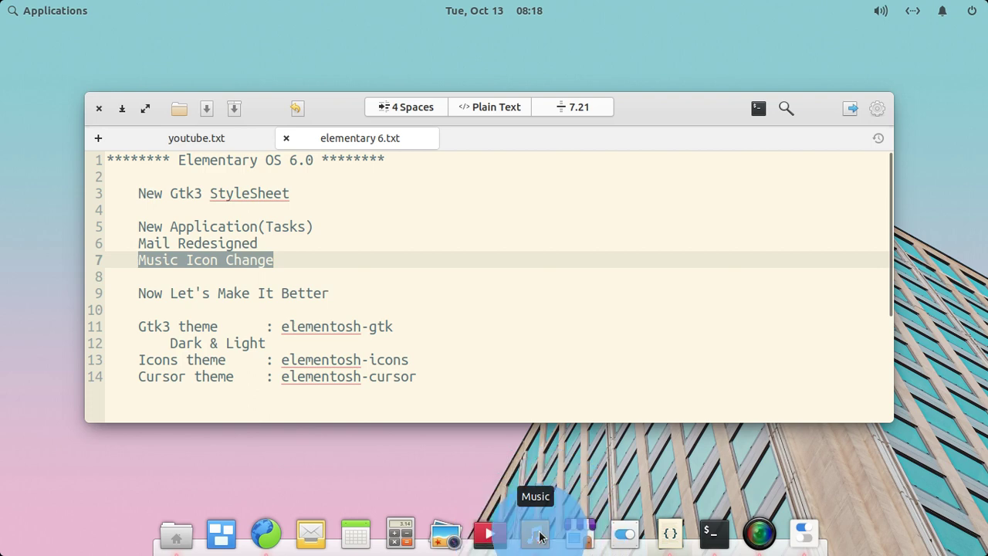
{"action": "left_click", "coordinate": [348, 272]}
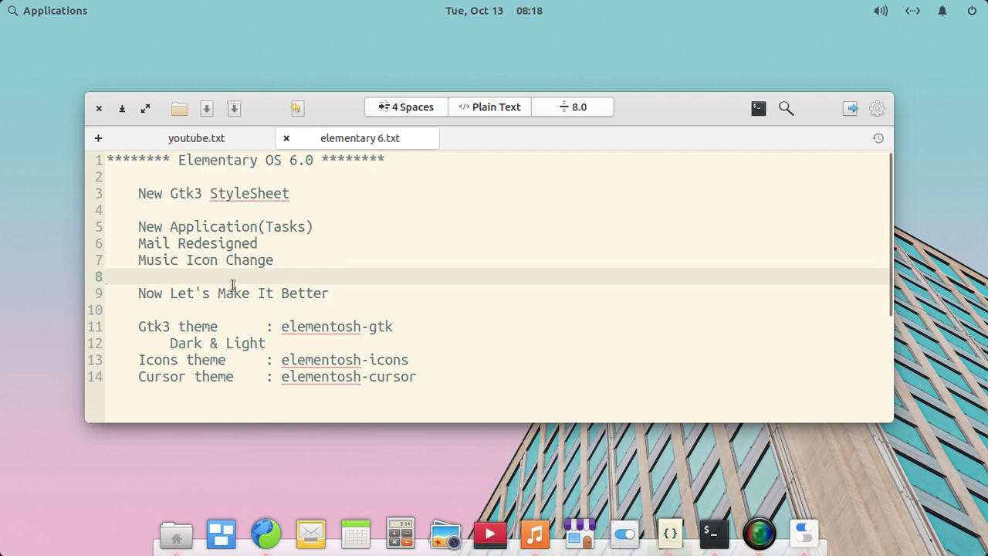
{"action": "left_click", "coordinate": [320, 248]}
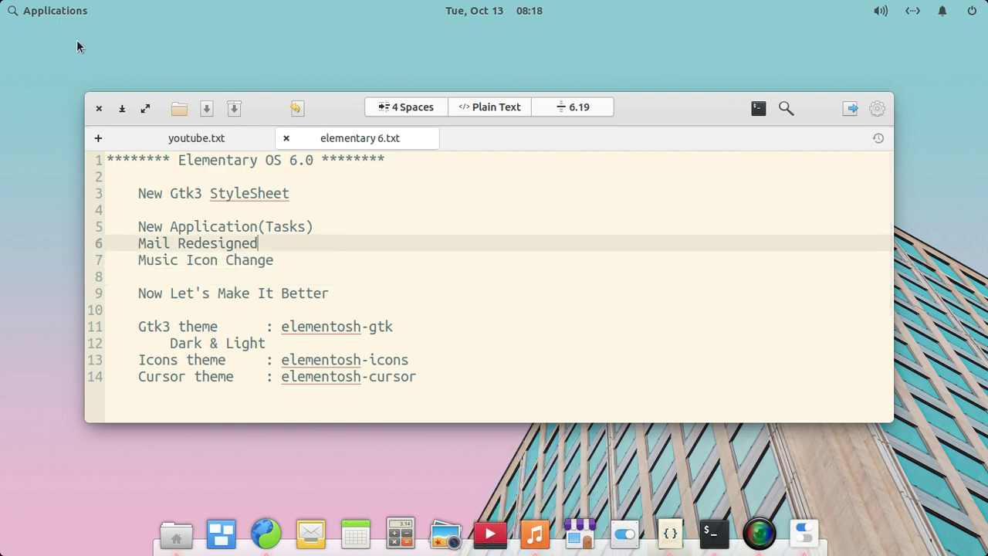
- Search the applications for "scre", open the Screenshot app with the camera icon to view its options, and cancel it
{"action": "left_click", "coordinate": [66, 17]}
{"action": "type", "text": "s"}
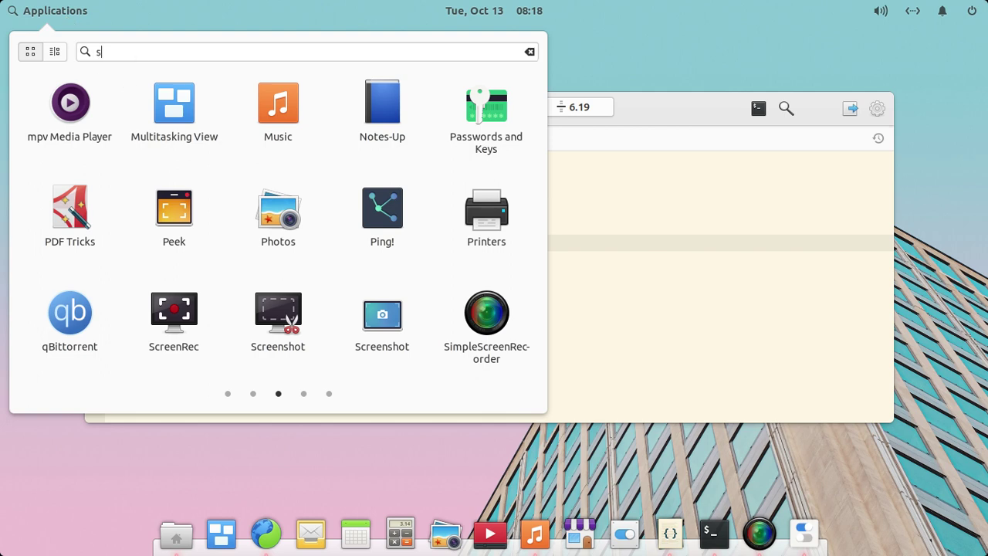
{"action": "type", "text": "cre"}
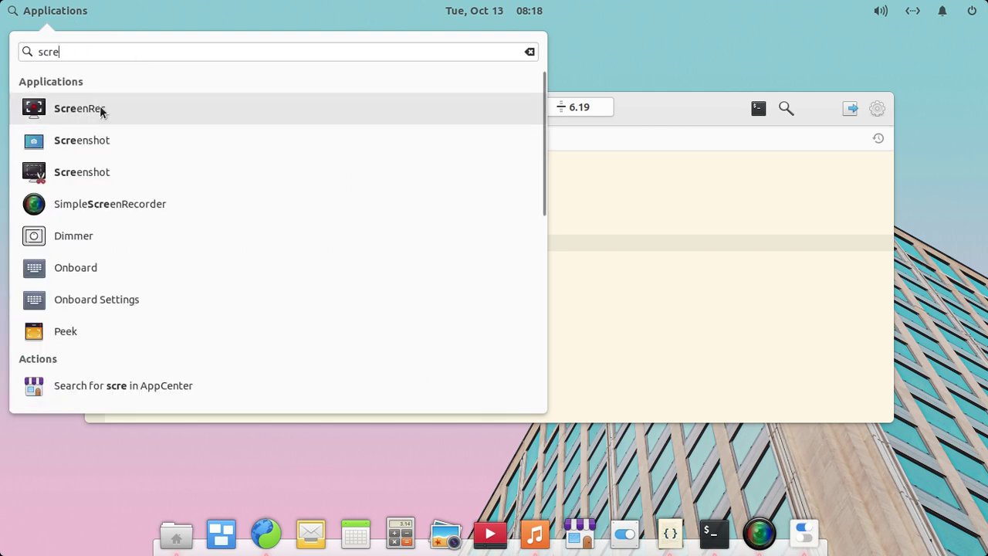
{"action": "left_click", "coordinate": [101, 147]}
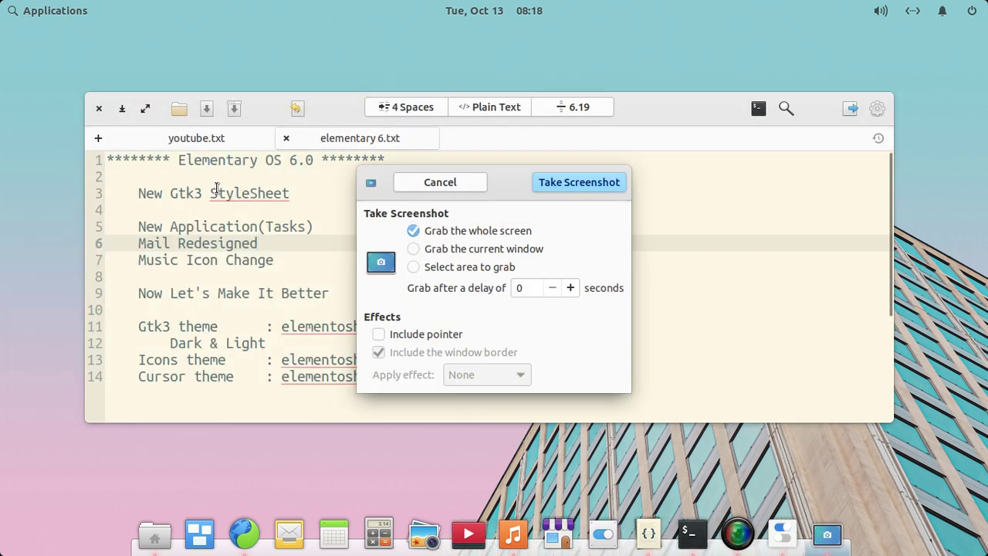
{"action": "left_click", "coordinate": [427, 189]}
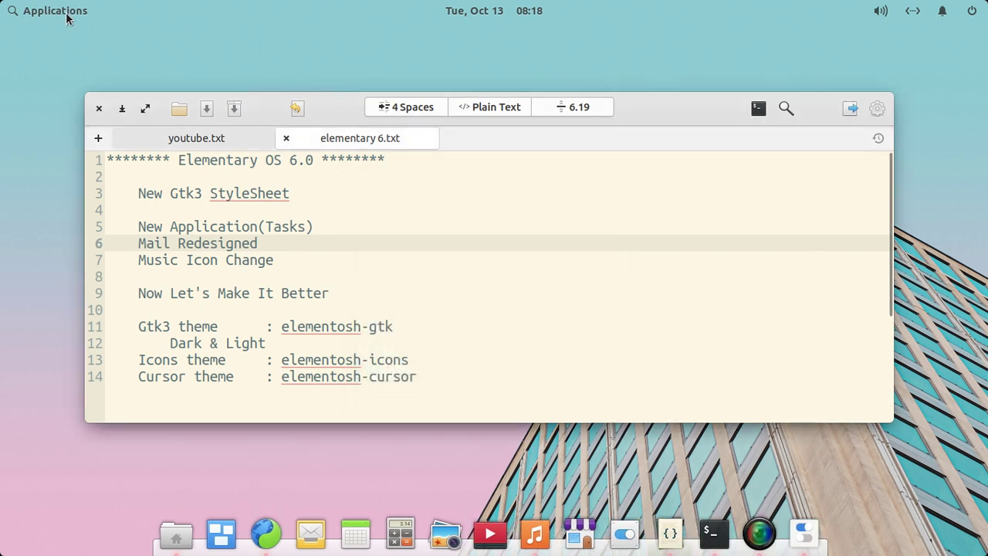
- Search for "scre" again, open the Screenshot app with the scissors icon to view its capture options, and close it
{"action": "left_click", "coordinate": [67, 17]}
{"action": "type", "text": "scre"}
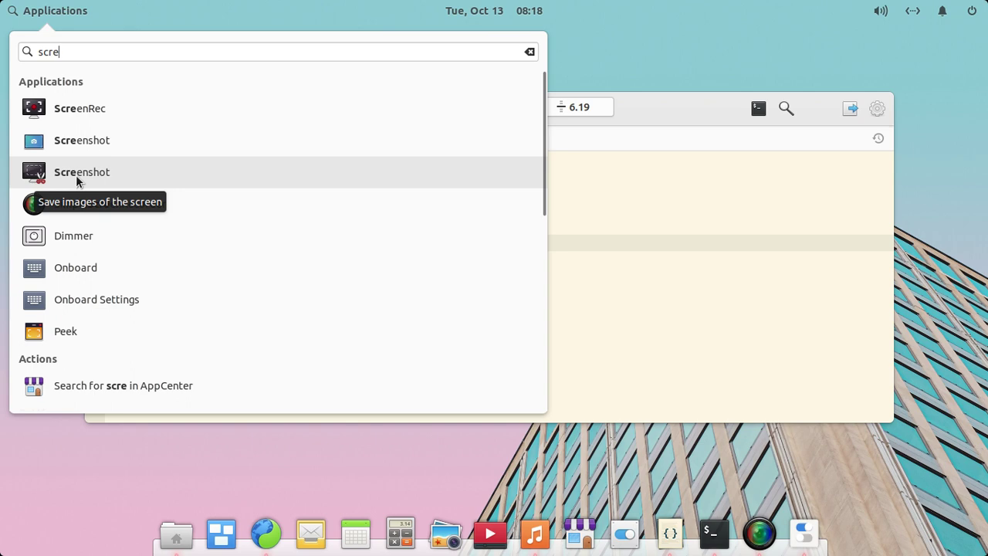
{"action": "left_click", "coordinate": [76, 174]}
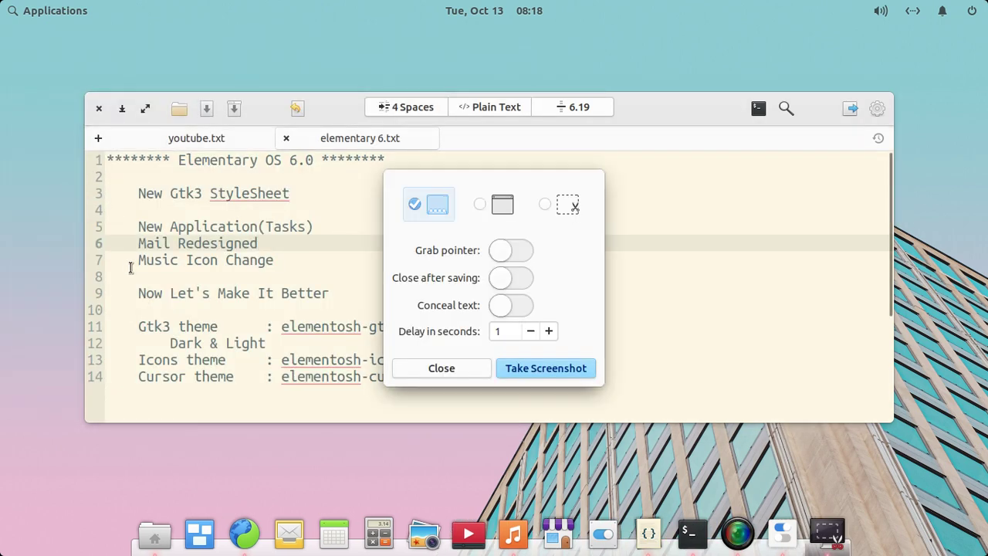
{"action": "key", "text": "ctrl"}
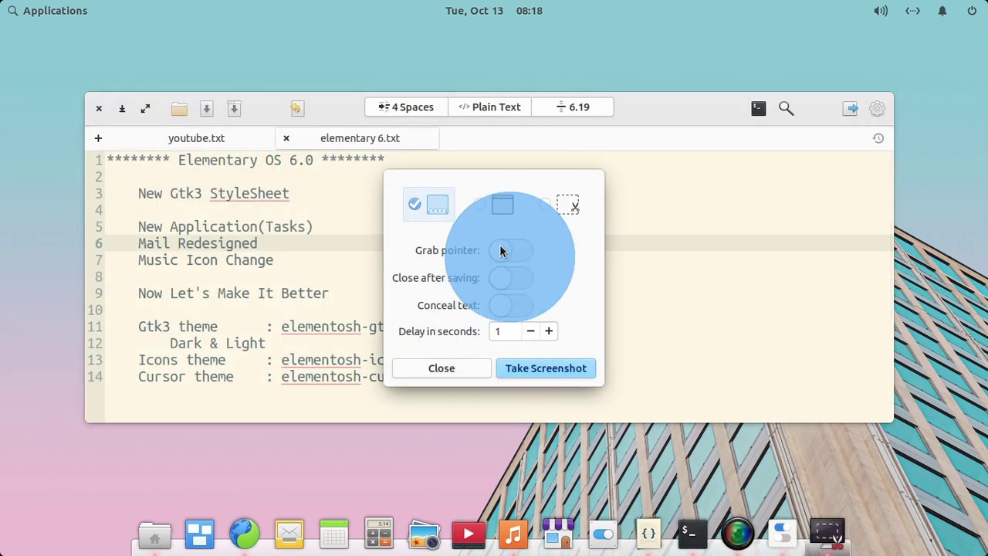
{"action": "left_click", "coordinate": [451, 373]}
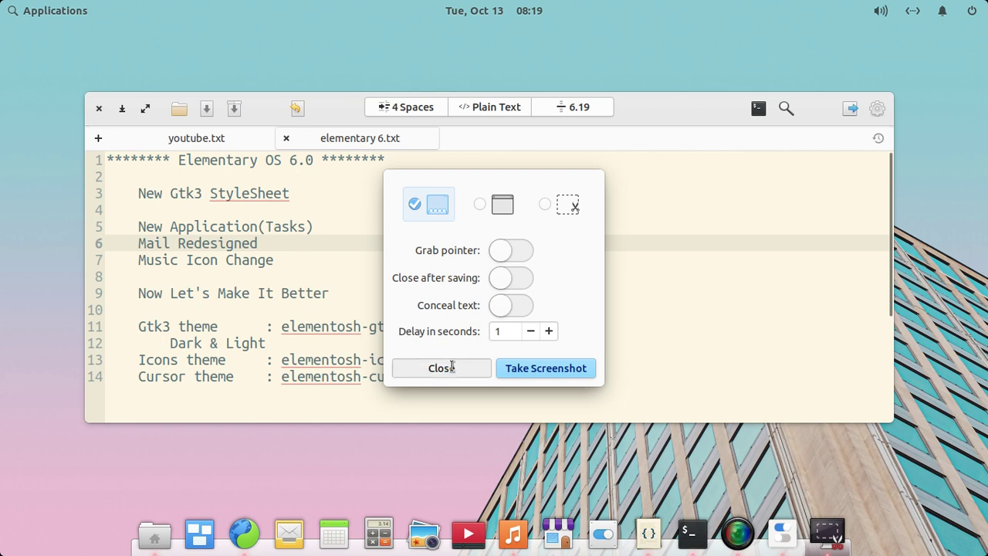
{"action": "left_click", "coordinate": [366, 347]}
{"action": "left_click", "coordinate": [302, 273]}
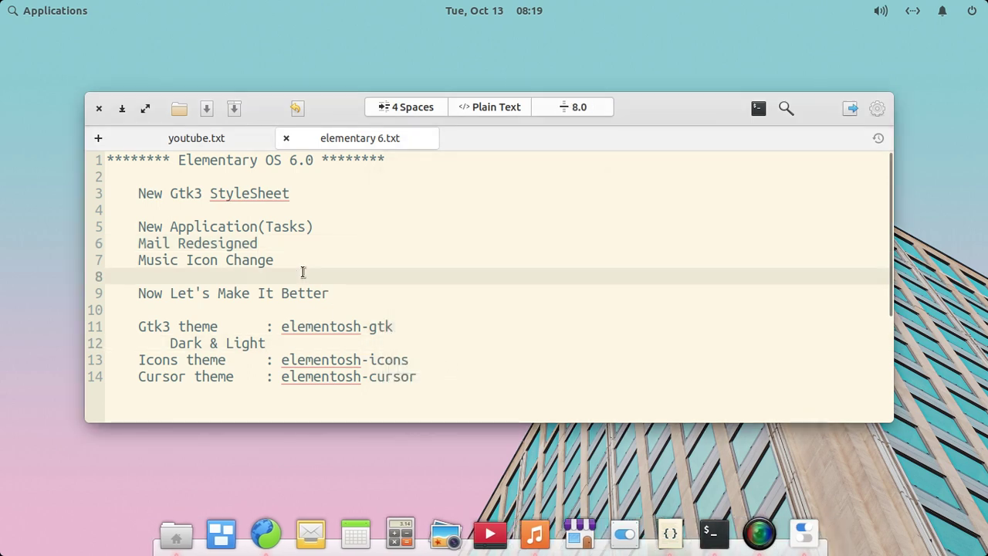
- Add the line "Other apps also changed" to the elementary 6.txt notes, separated by a blank line below "Music Icon Change"
{"action": "left_click", "coordinate": [122, 110]}
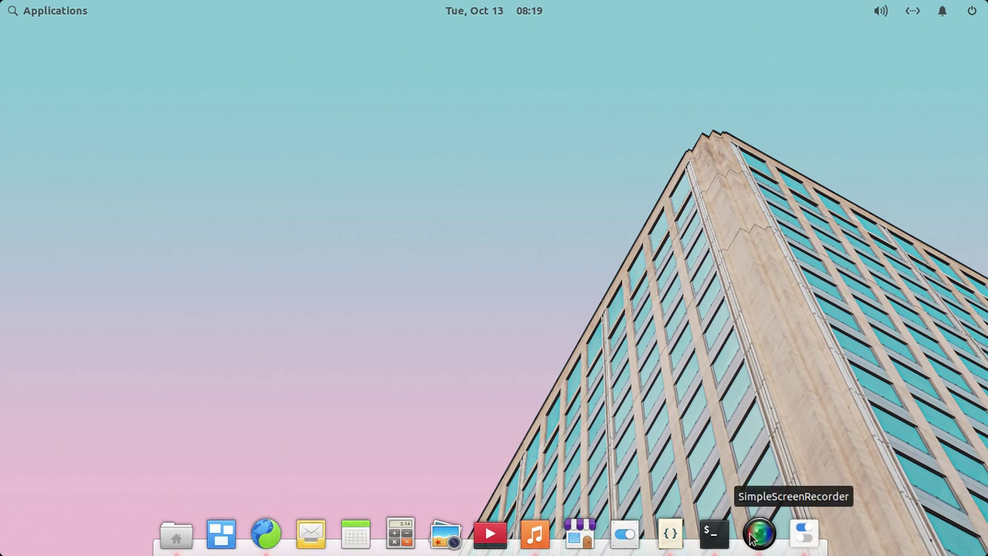
{"action": "left_click", "coordinate": [670, 533]}
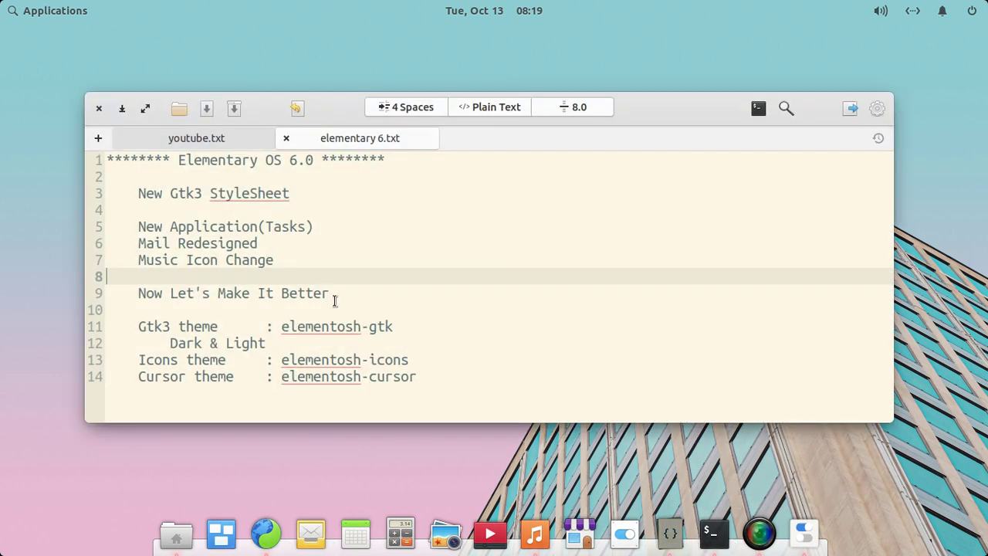
{"action": "left_click", "coordinate": [305, 261]}
{"action": "key", "text": "Return"}
{"action": "key", "text": "Return"}
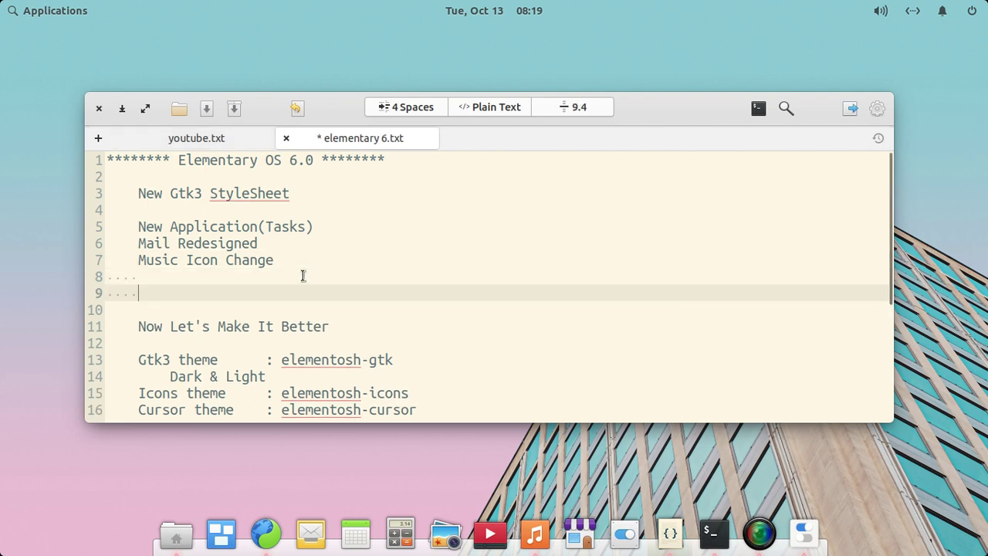
{"action": "type", "text": "Other apps"}
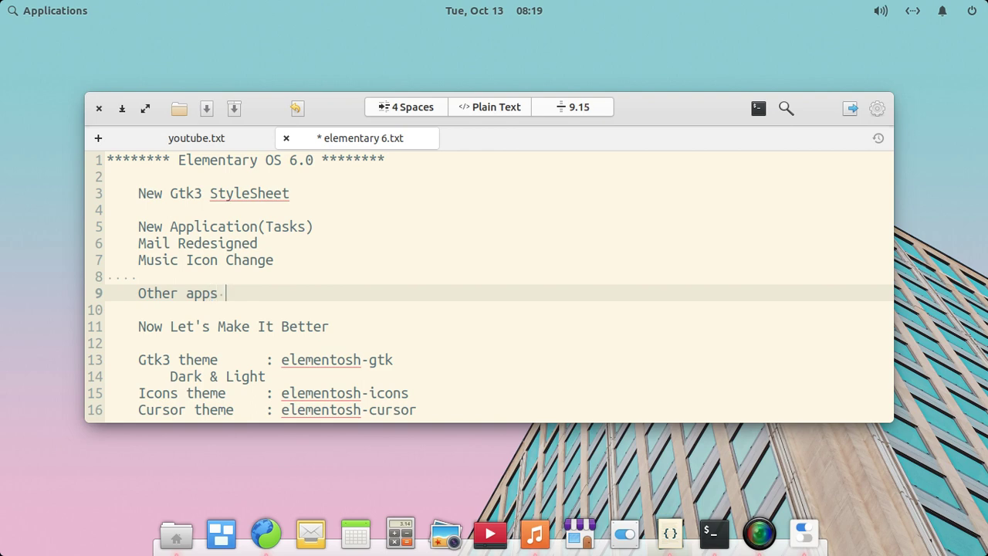
{"action": "type", "text": " also changed"}
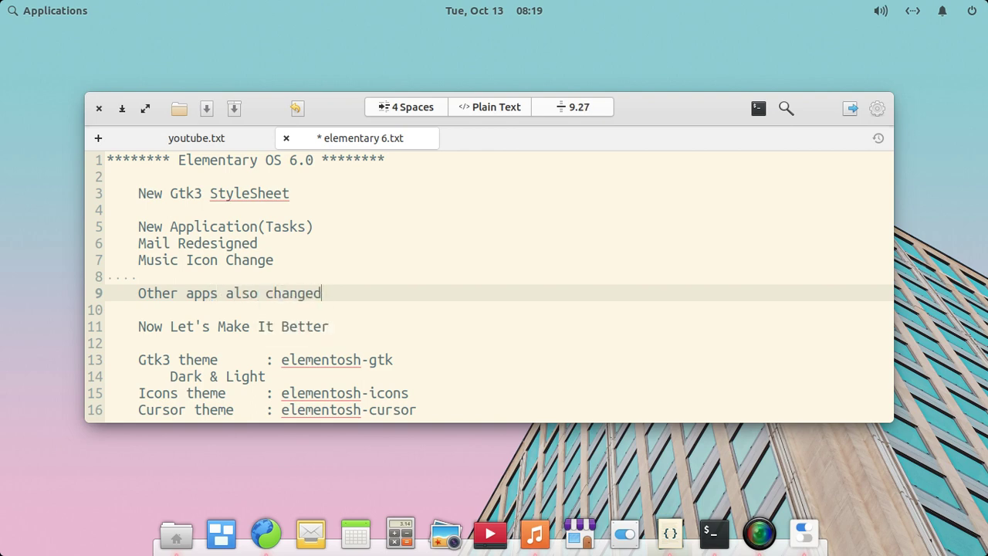
- Minimize the notes, use Multitasking View to reach the elementary OS 6 blog article, examine its Get Early Access section and minimize the browser
{"action": "left_click", "coordinate": [121, 109]}
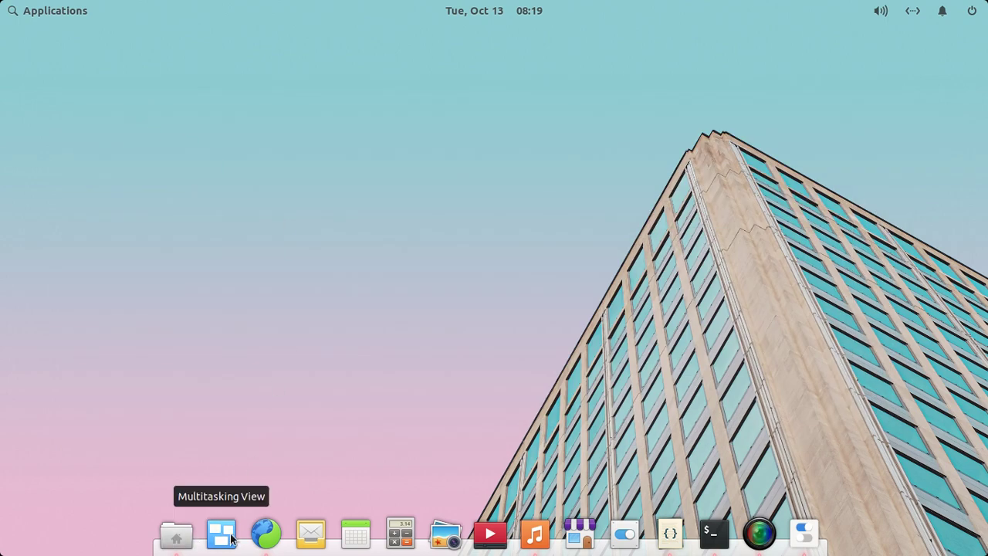
{"action": "left_click", "coordinate": [229, 532]}
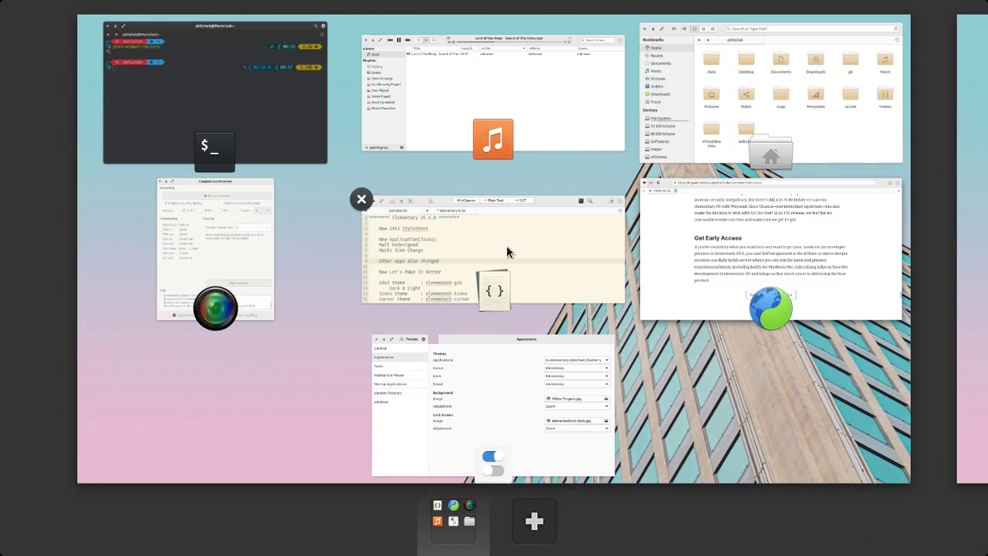
{"action": "left_click", "coordinate": [747, 249]}
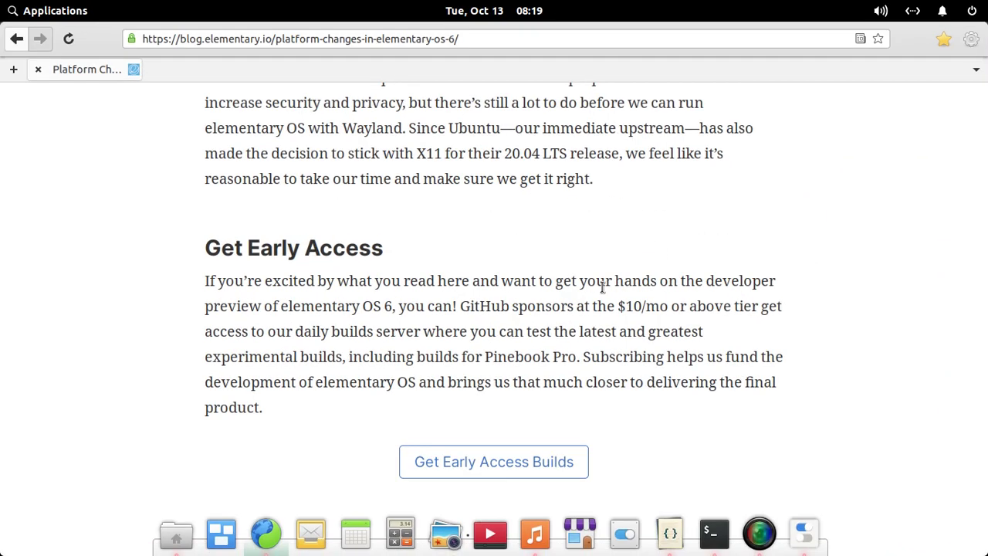
{"action": "scroll", "coordinate": [323, 219], "scroll_direction": "down", "scroll_amount": 3}
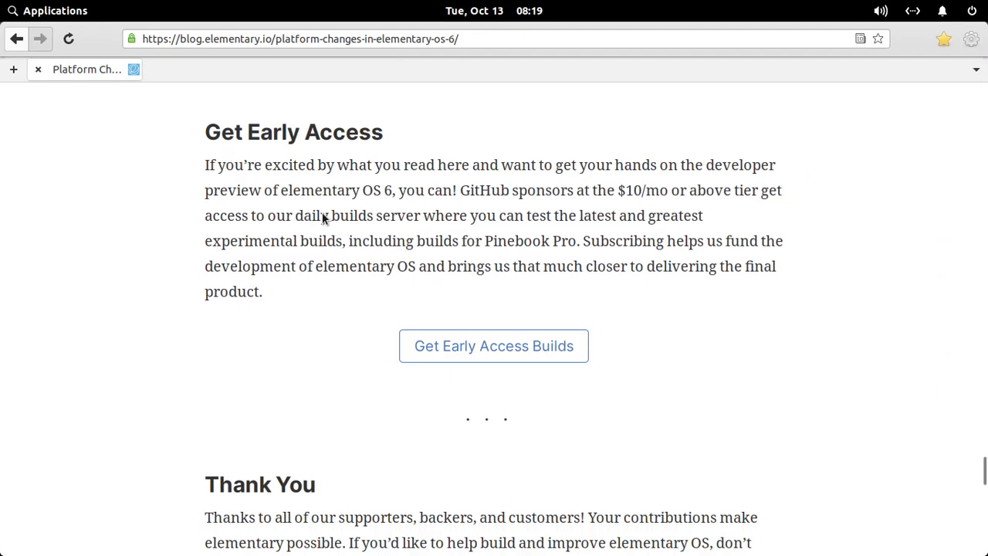
{"action": "scroll", "coordinate": [323, 218], "scroll_direction": "up", "scroll_amount": 4}
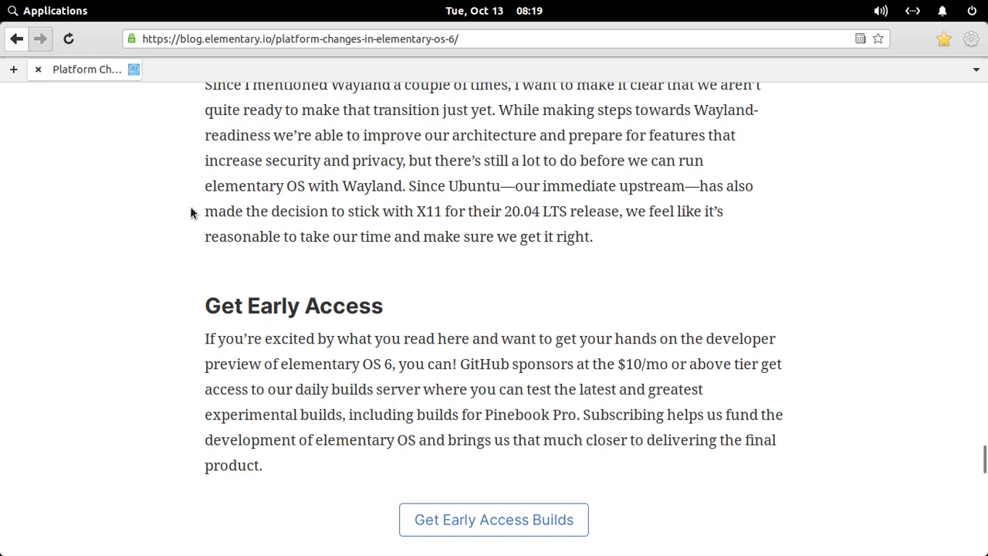
{"action": "left_click", "coordinate": [265, 534]}
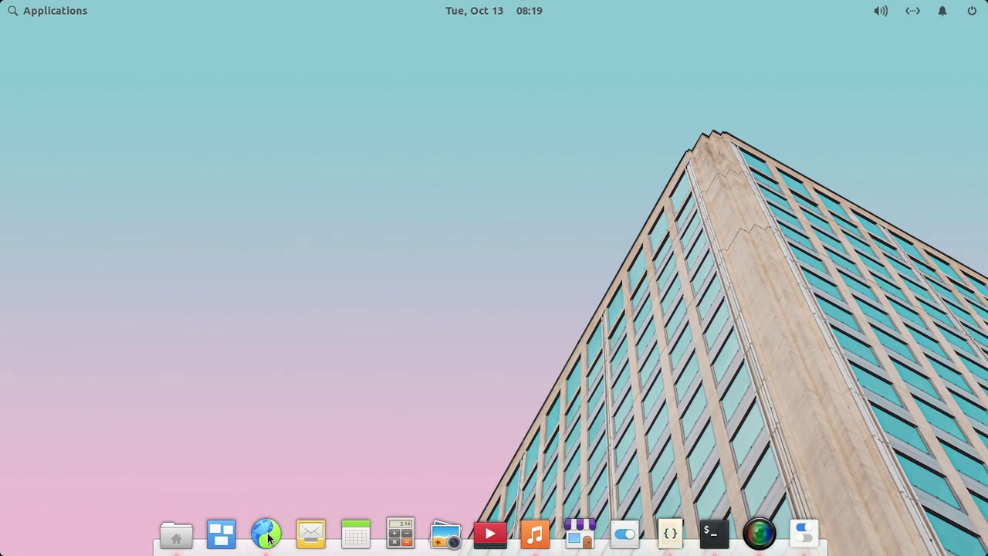
- Open Calendar, view its list of calendars and select November 3, 2022
{"action": "left_click", "coordinate": [351, 536]}
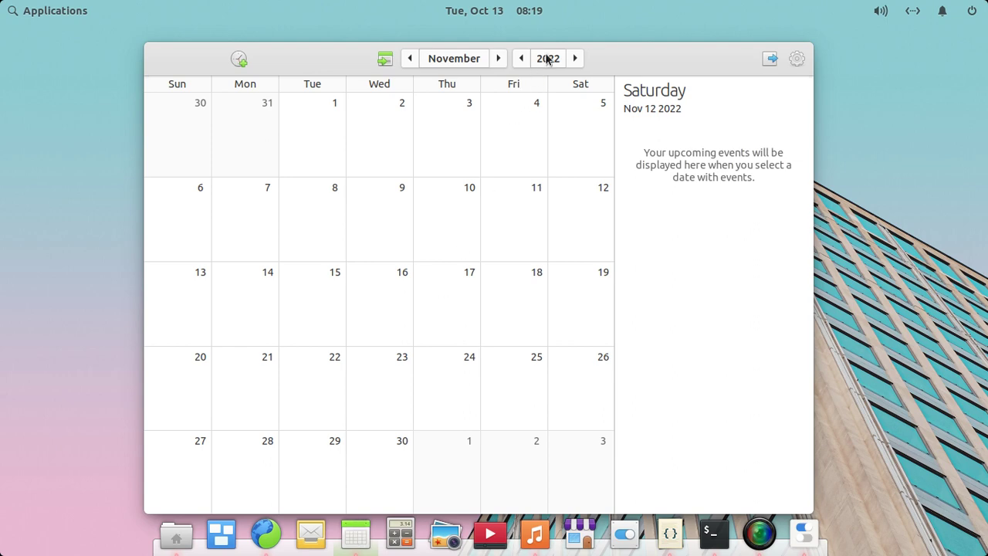
{"action": "left_click", "coordinate": [795, 61]}
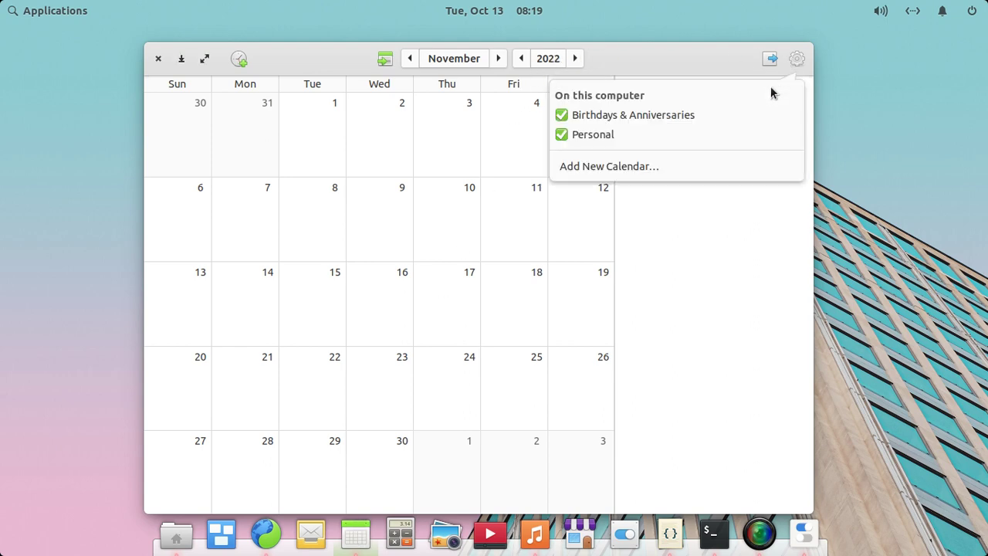
{"action": "left_click", "coordinate": [635, 225]}
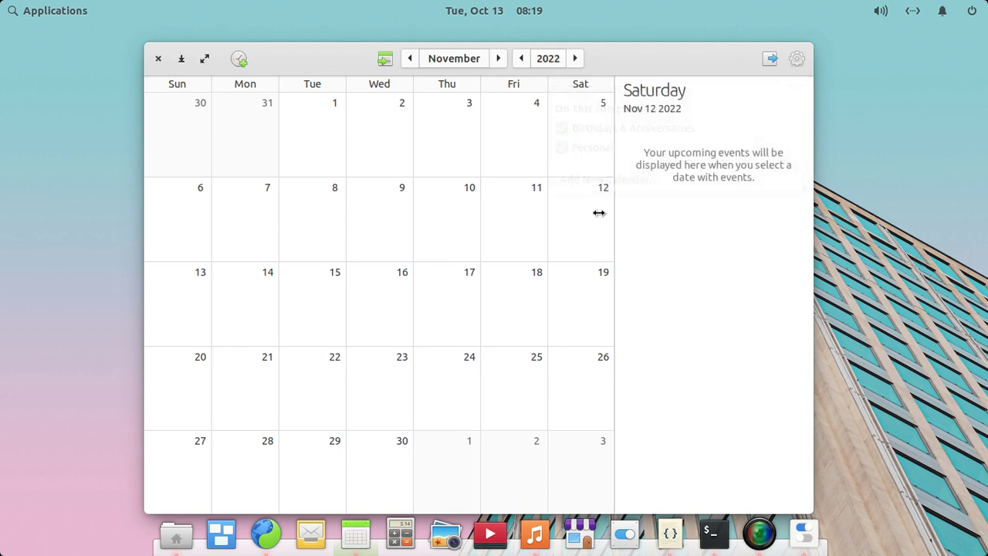
{"action": "left_click", "coordinate": [424, 173]}
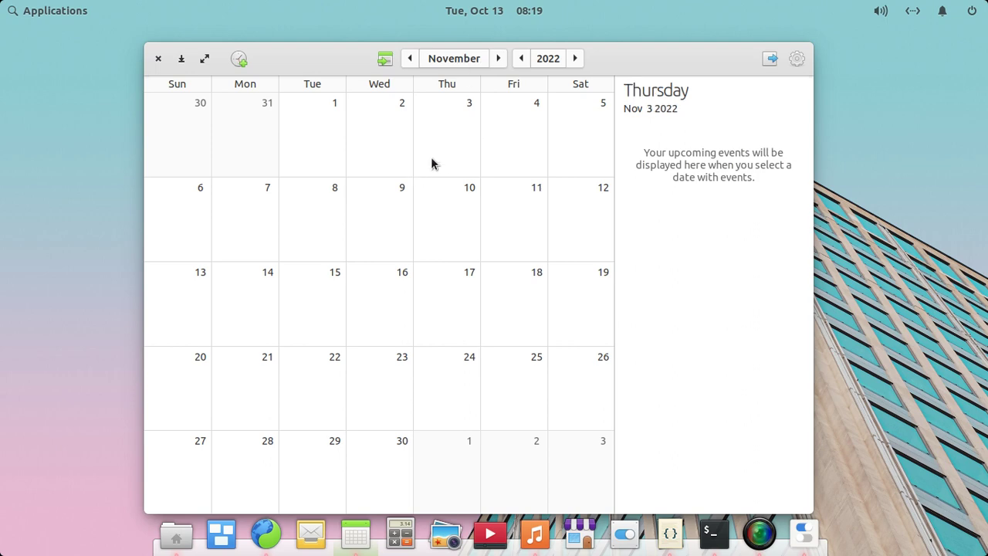
- Look through the location, guests, reminders and repeat settings of a new November 3, 2022 event, cancel it and minimize Calendar
{"action": "double_click", "coordinate": [431, 158]}
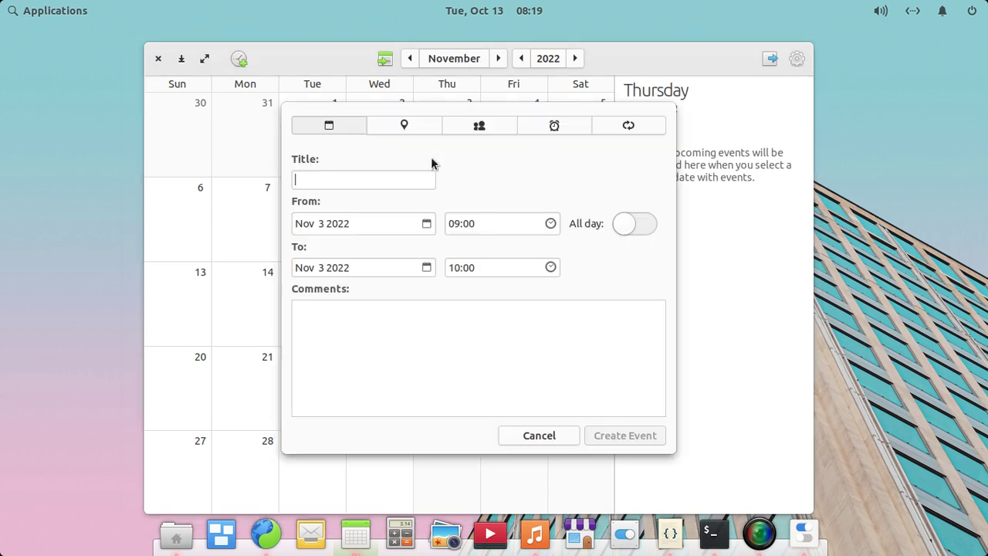
{"action": "left_click", "coordinate": [401, 125]}
{"action": "left_click", "coordinate": [505, 126]}
{"action": "left_click", "coordinate": [554, 126]}
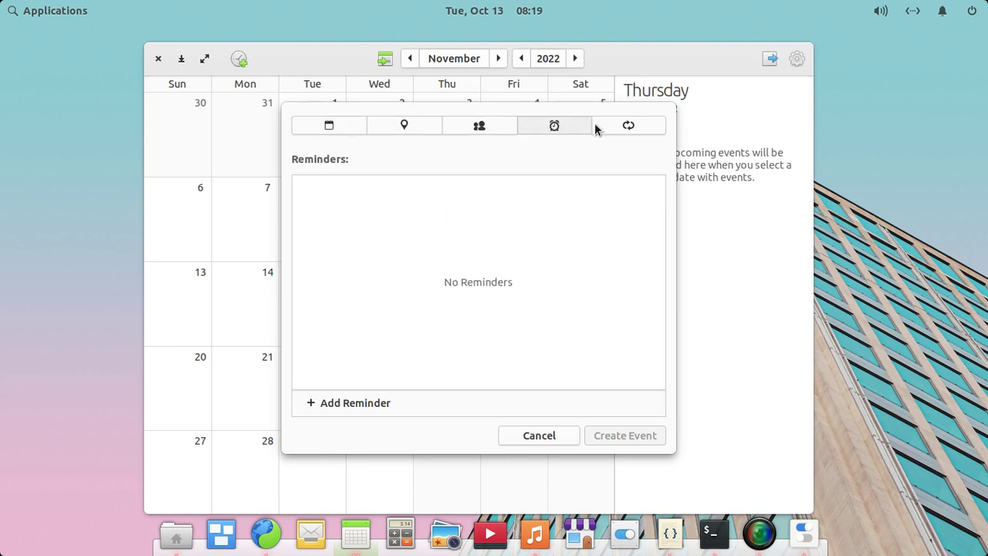
{"action": "left_click", "coordinate": [610, 128]}
{"action": "left_click", "coordinate": [308, 184]}
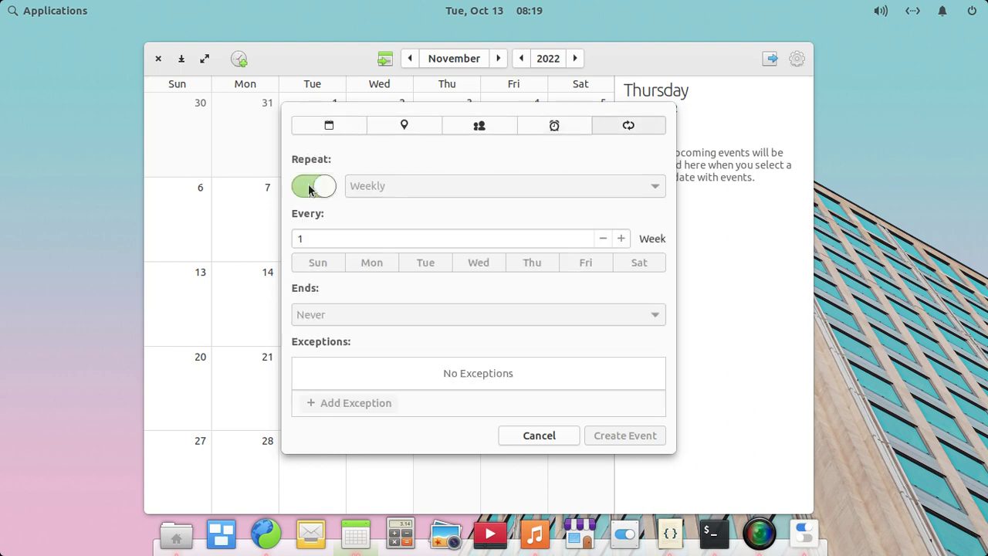
{"action": "left_click", "coordinate": [308, 184]}
{"action": "left_click", "coordinate": [307, 183]}
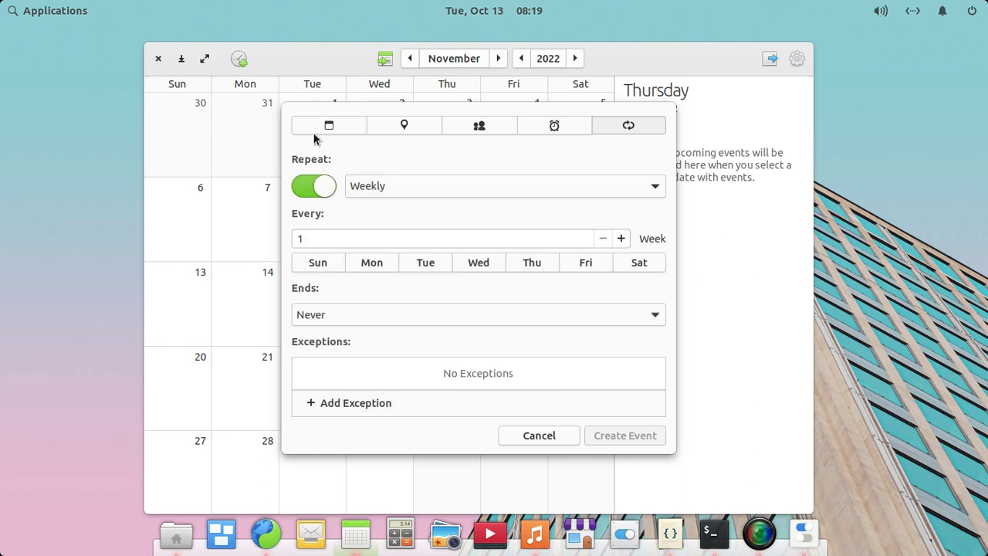
{"action": "left_click", "coordinate": [324, 187]}
{"action": "left_click", "coordinate": [538, 434]}
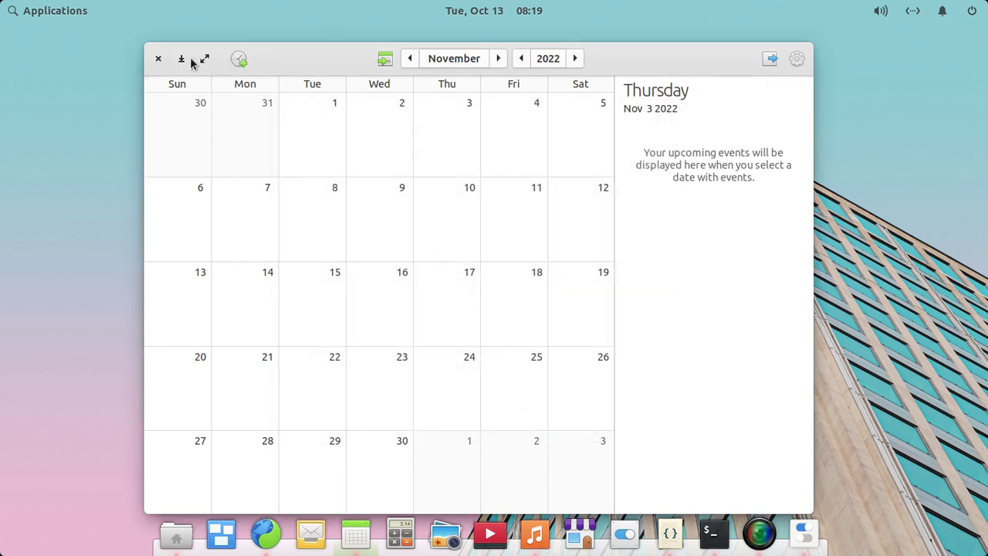
{"action": "left_click", "coordinate": [182, 61]}
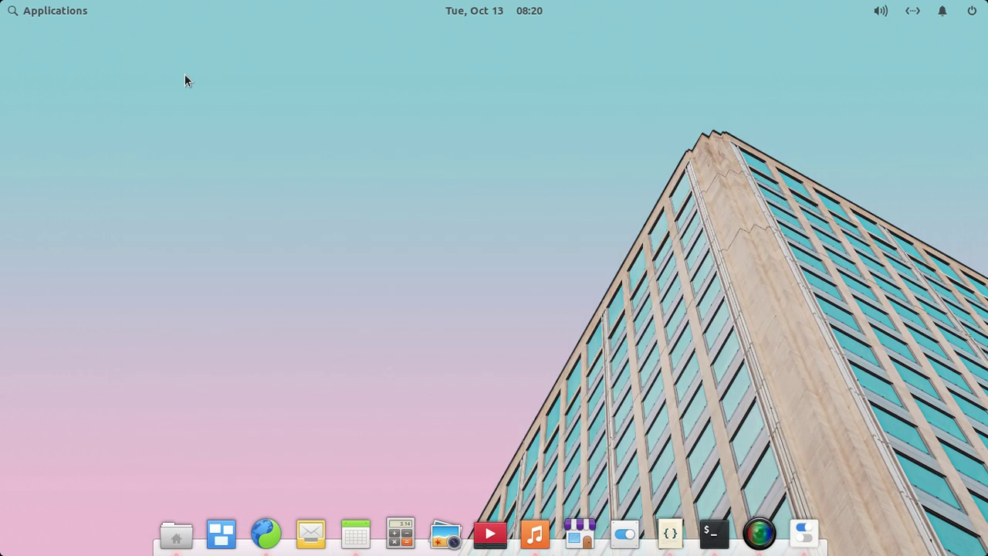
- Open Files and view the home folder in list and column layouts, returning it to the icon grid
{"action": "left_click", "coordinate": [184, 538]}
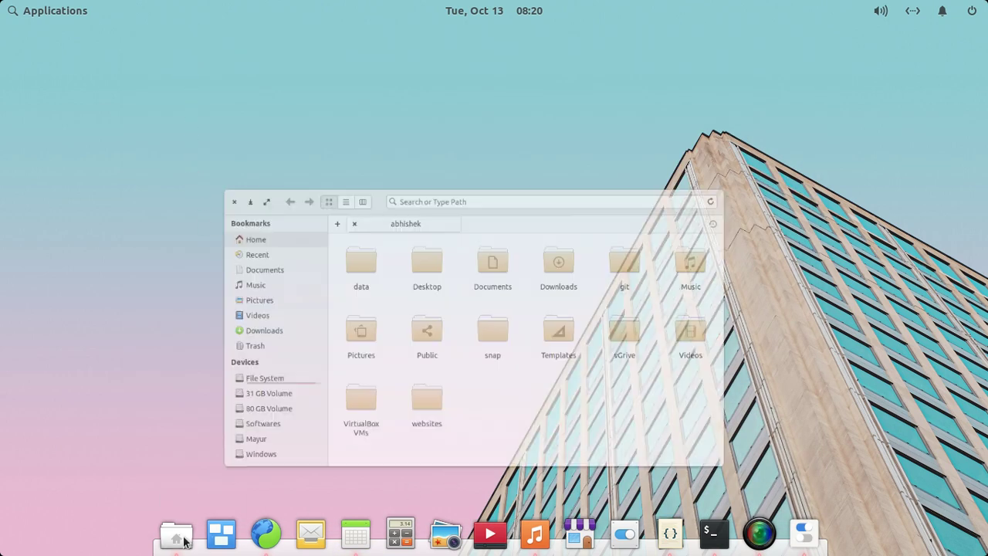
{"action": "left_click", "coordinate": [185, 540]}
{"action": "left_click", "coordinate": [184, 540]}
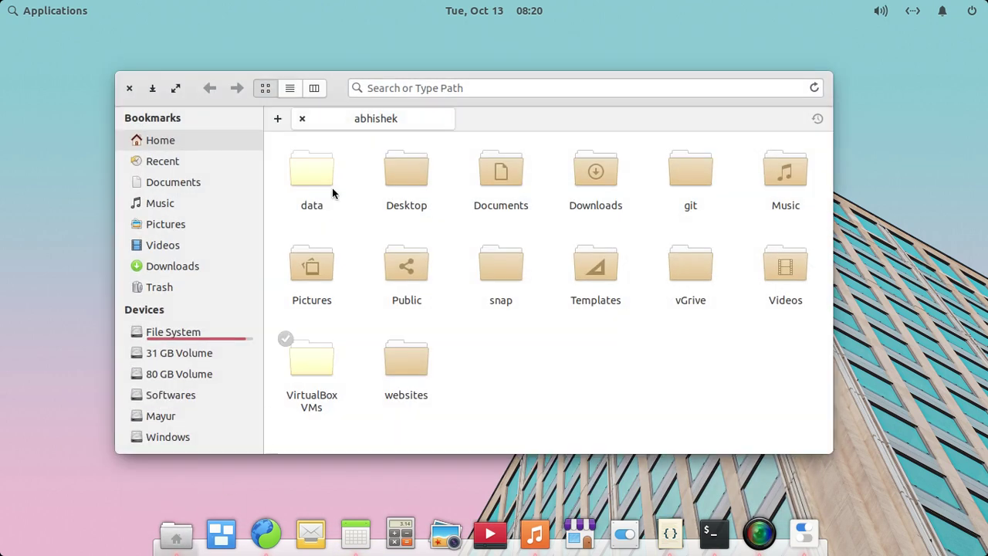
{"action": "left_click_drag", "start_coordinate": [332, 89], "coordinate": [360, 94]}
{"action": "left_click", "coordinate": [308, 94]}
{"action": "left_click", "coordinate": [329, 94]}
{"action": "left_click", "coordinate": [307, 94]}
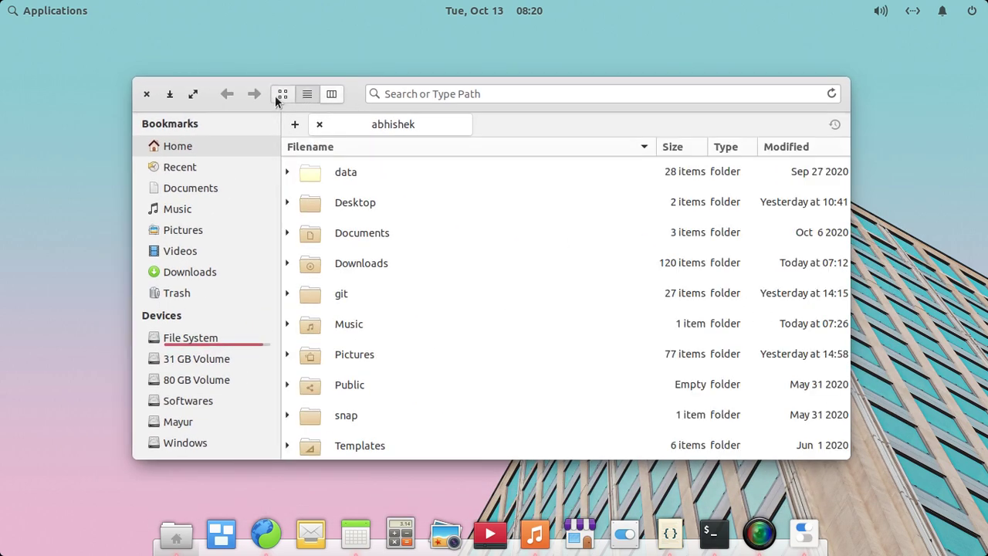
{"action": "left_click", "coordinate": [283, 95]}
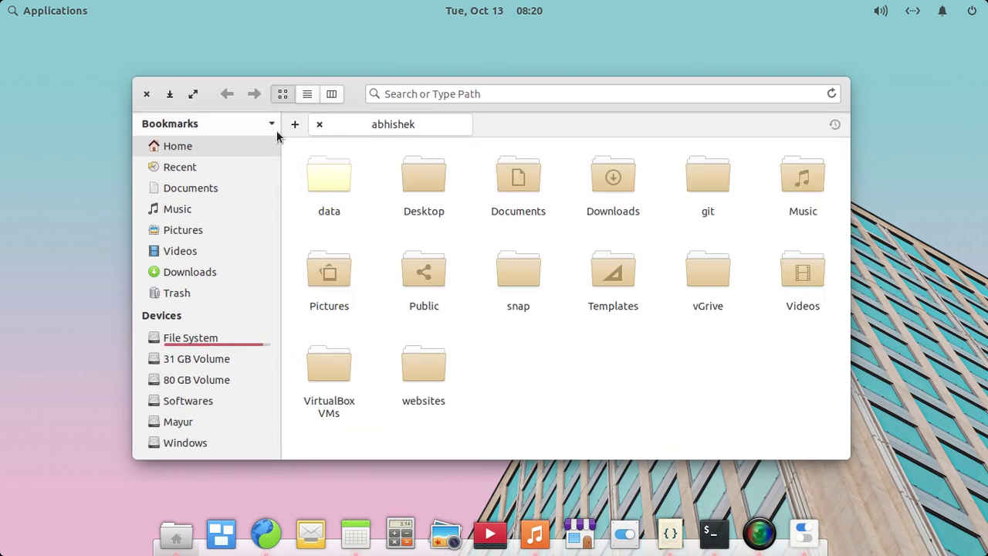
- Bring Calendar back up and close it
{"action": "left_click", "coordinate": [355, 531]}
{"action": "left_click", "coordinate": [157, 59]}
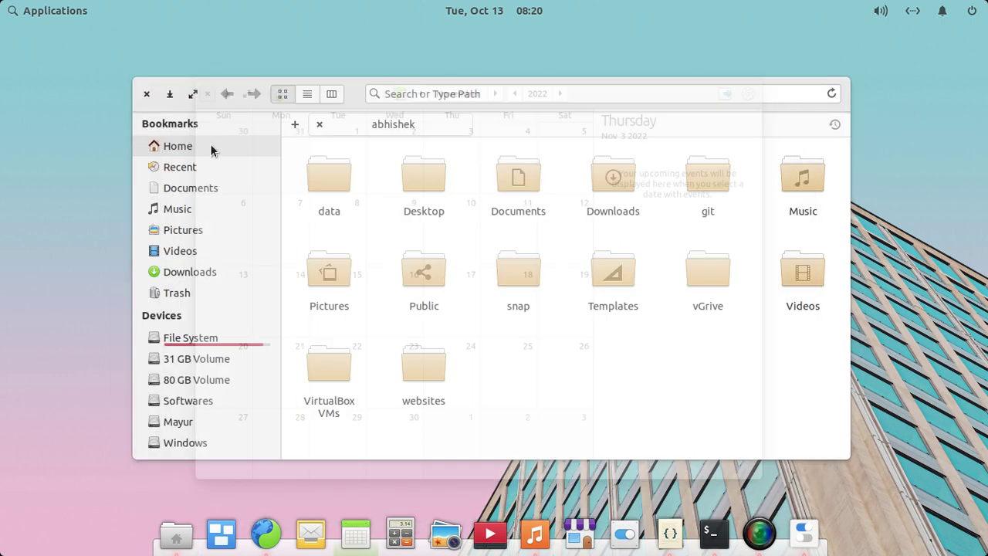
- Open Calculator, clear the current entry, calculate 5 + 1 and move the calculator window slightly higher
{"action": "left_click", "coordinate": [400, 531]}
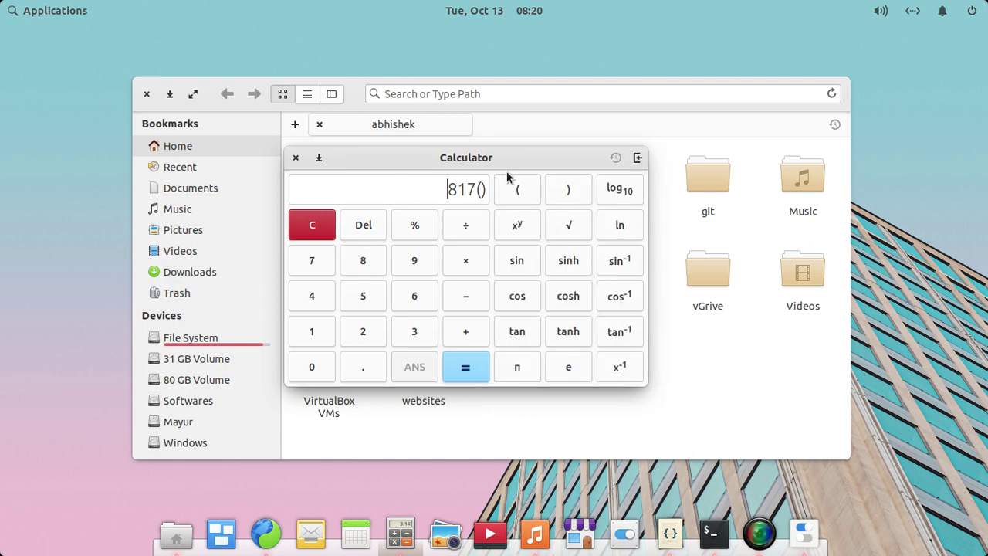
{"action": "left_click", "coordinate": [318, 226]}
{"action": "left_click", "coordinate": [351, 289]}
{"action": "left_click", "coordinate": [466, 331]}
{"action": "left_click", "coordinate": [312, 338]}
{"action": "left_click", "coordinate": [465, 367]}
{"action": "left_click_drag", "start_coordinate": [484, 159], "coordinate": [486, 134]}
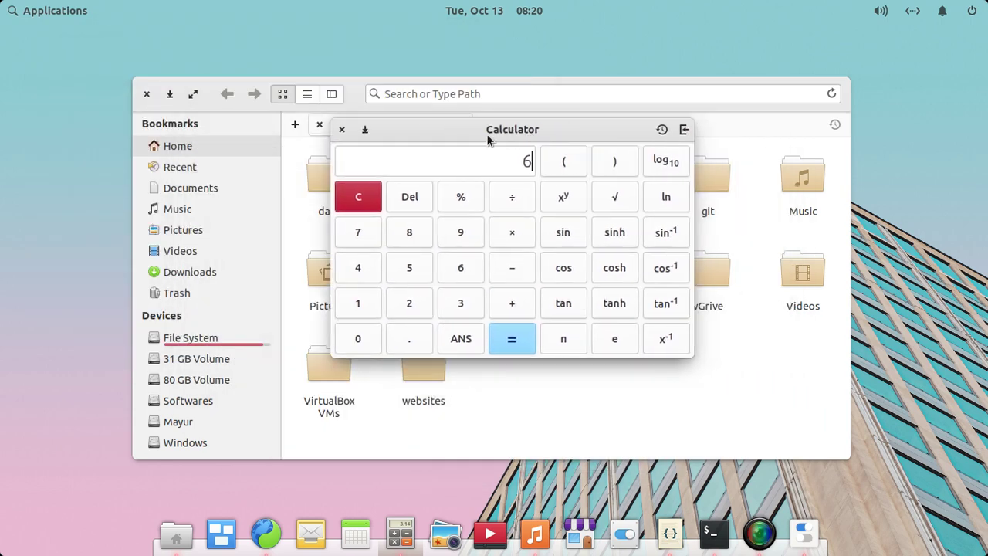
- Minimize Calculator and Files, bring Calculator back up and close it
{"action": "left_click", "coordinate": [364, 128]}
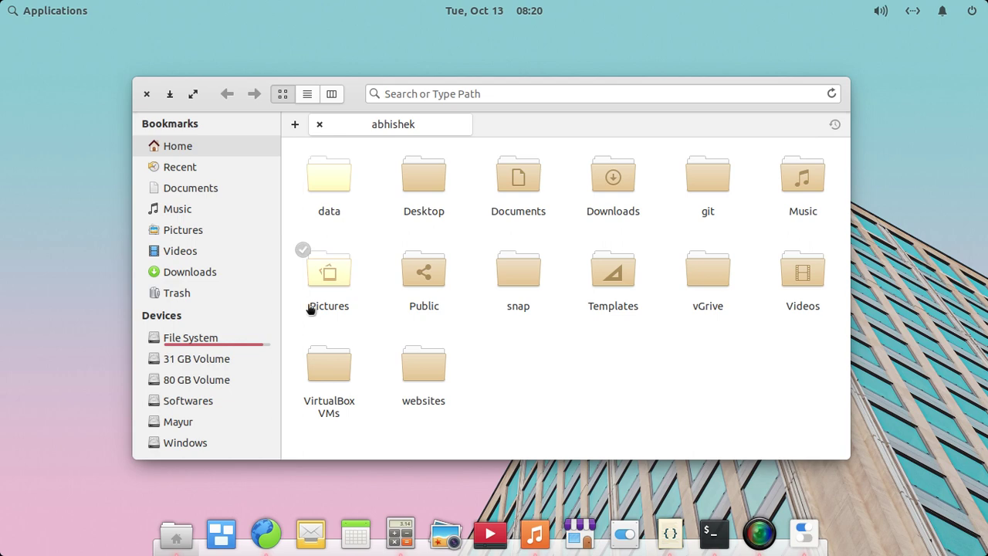
{"action": "left_click", "coordinate": [170, 95]}
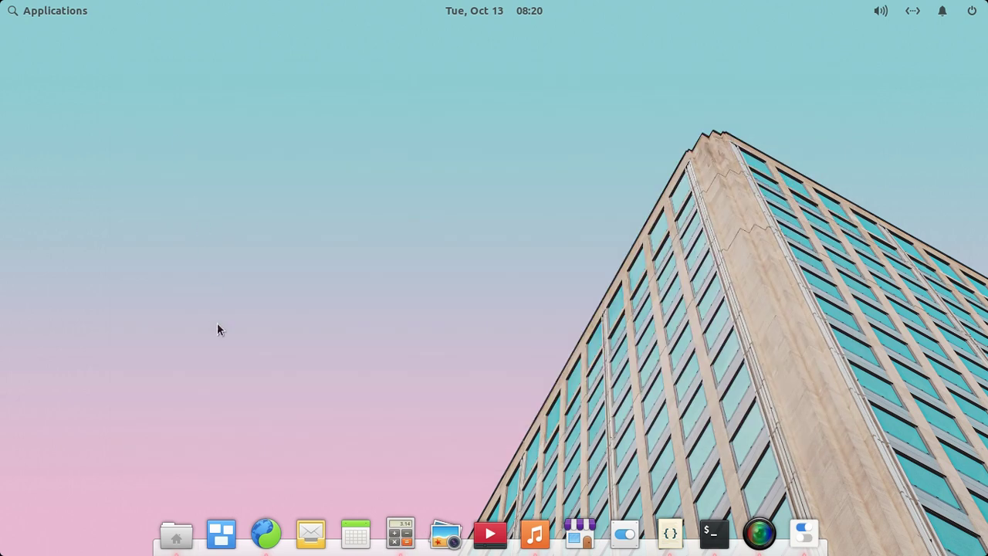
{"action": "left_click", "coordinate": [401, 534]}
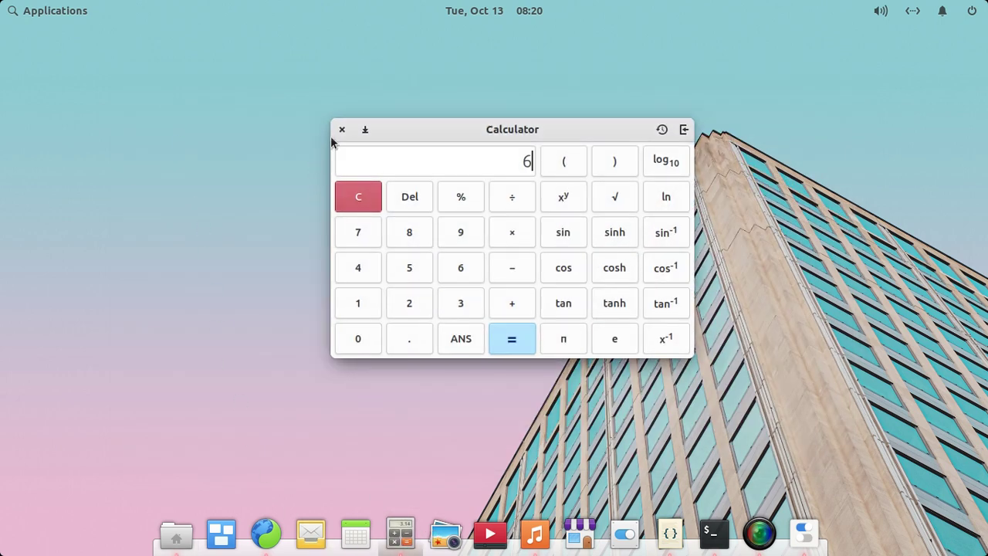
{"action": "left_click", "coordinate": [341, 130]}
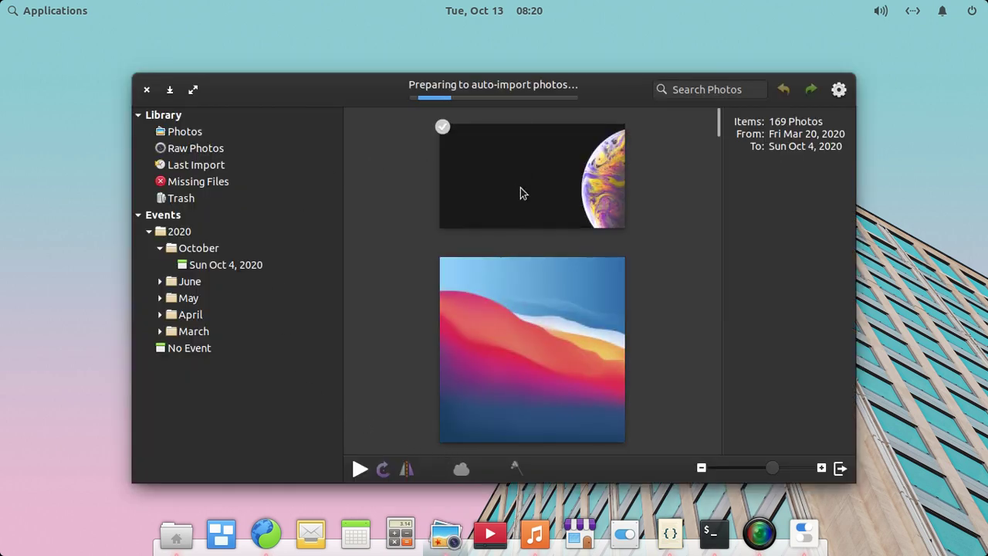
- In Photos, open apple-iphone-xs-background-uhd-4k-wallpaper2.jpg, maximize the window and look through the library and plugin preferences
{"action": "double_click", "coordinate": [520, 189]}
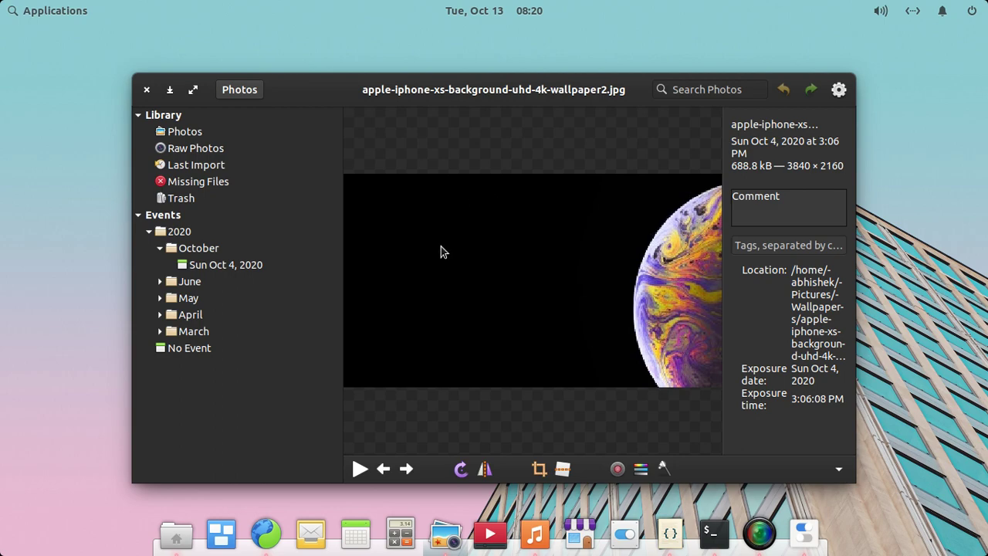
{"action": "left_click_drag", "start_coordinate": [500, 95], "coordinate": [476, 23]}
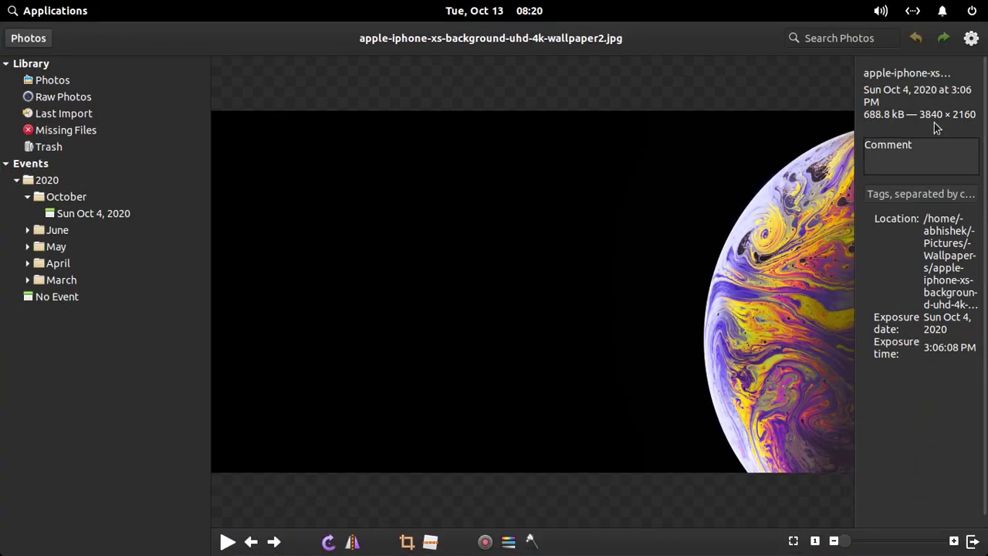
{"action": "left_click", "coordinate": [972, 43]}
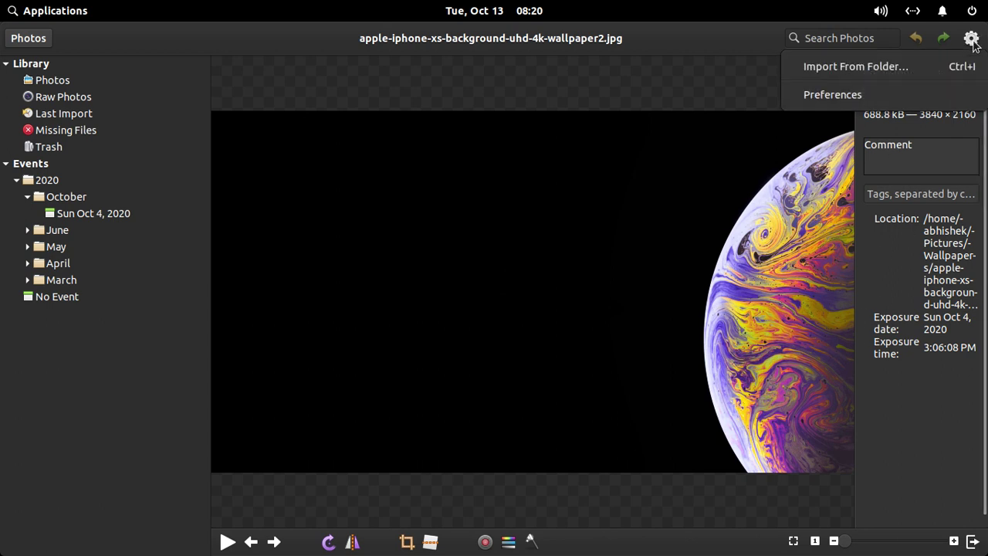
{"action": "left_click", "coordinate": [926, 92]}
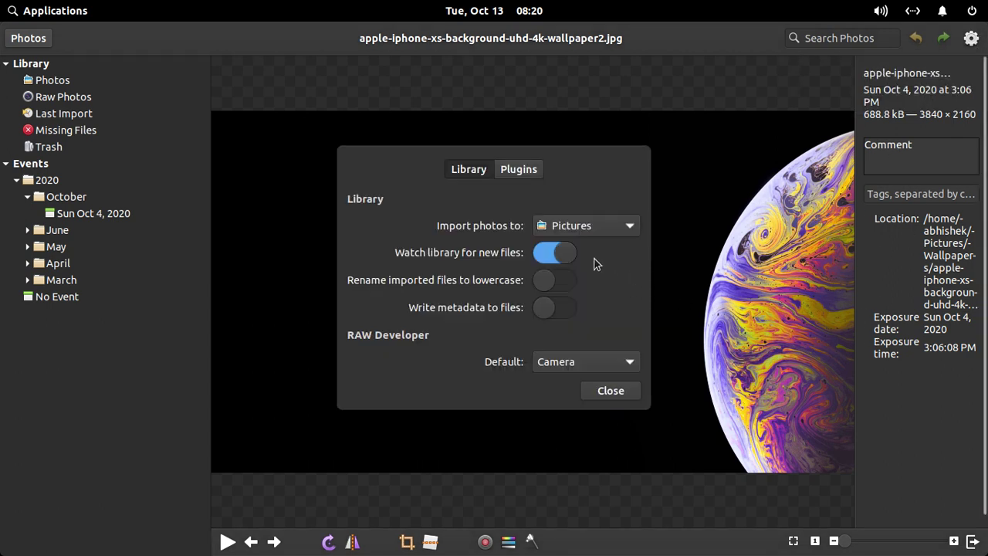
{"action": "left_click", "coordinate": [519, 169]}
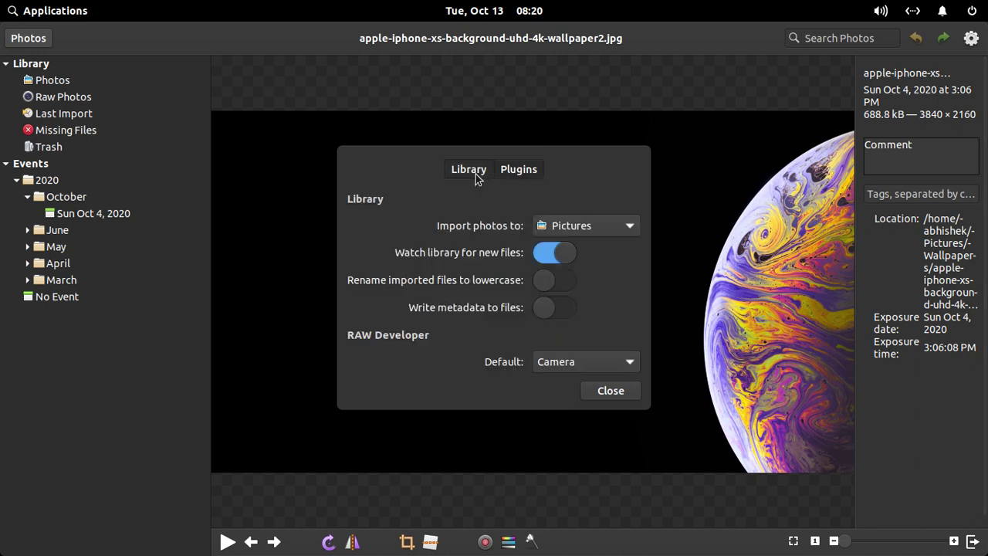
{"action": "scroll", "coordinate": [507, 261], "scroll_direction": "down", "scroll_amount": 5}
{"action": "scroll", "coordinate": [508, 260], "scroll_direction": "up", "scroll_amount": 5}
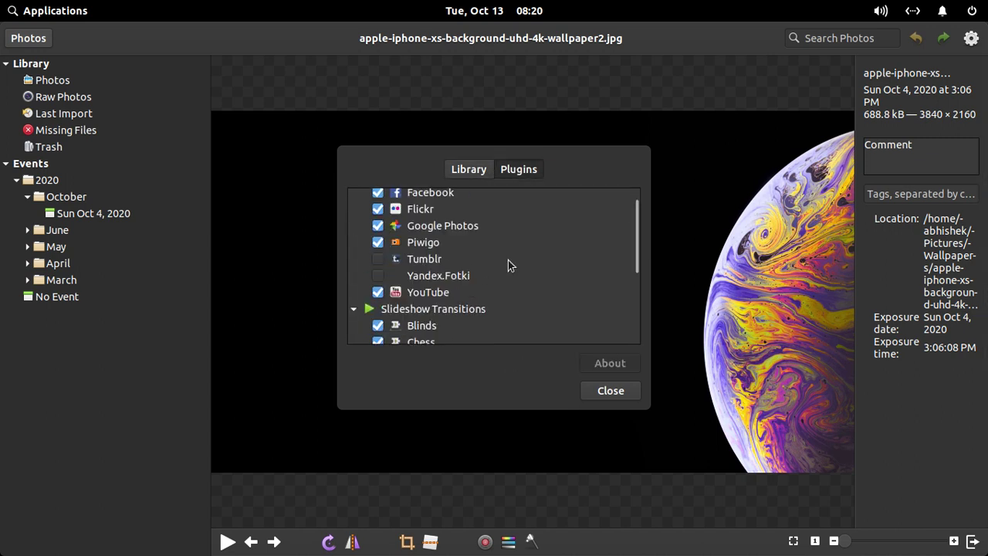
{"action": "left_click", "coordinate": [610, 390]}
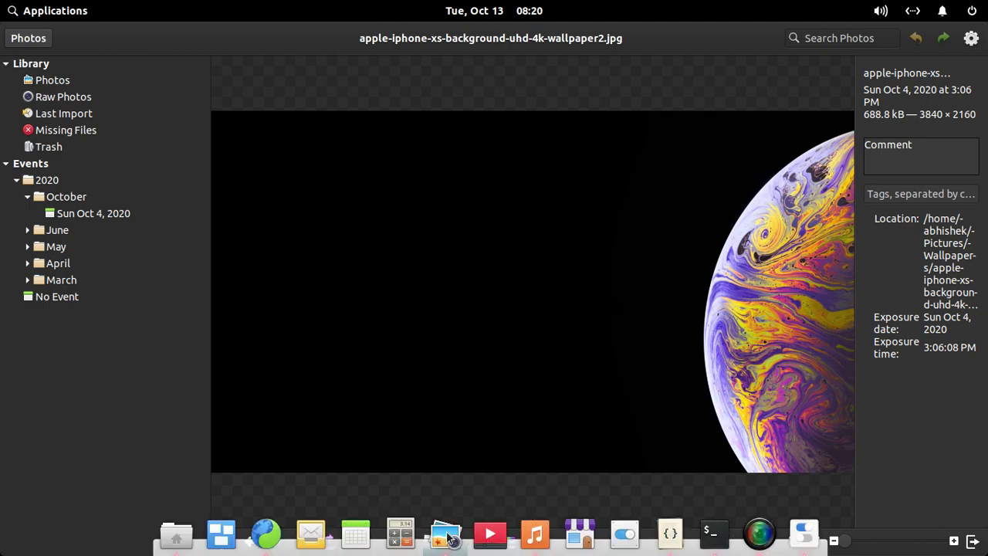
- Restore the Photos window to its smaller size, review the plugin, library and import folder preferences again, and close them without changes
{"action": "left_click", "coordinate": [445, 534]}
{"action": "left_click", "coordinate": [445, 534]}
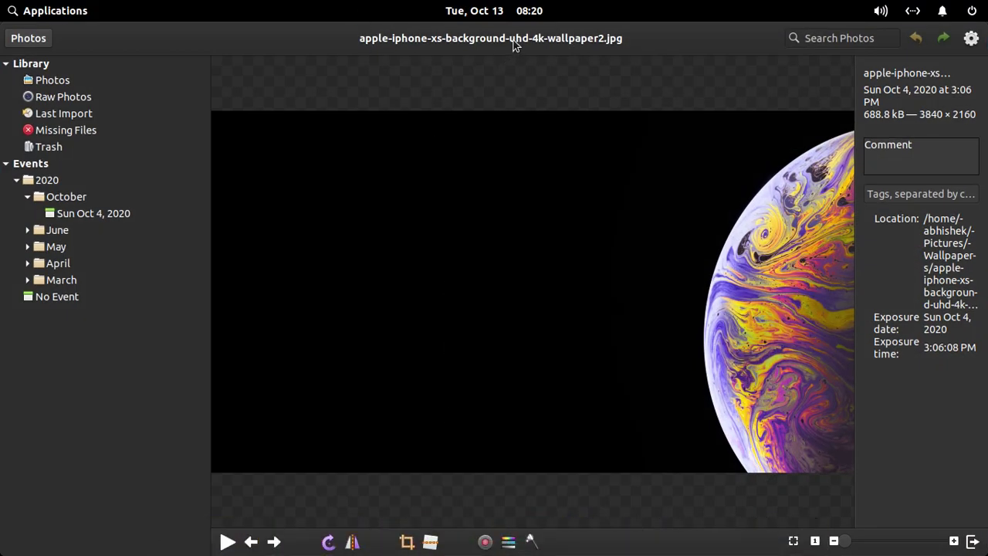
{"action": "left_click_drag", "start_coordinate": [493, 59], "coordinate": [503, 106]}
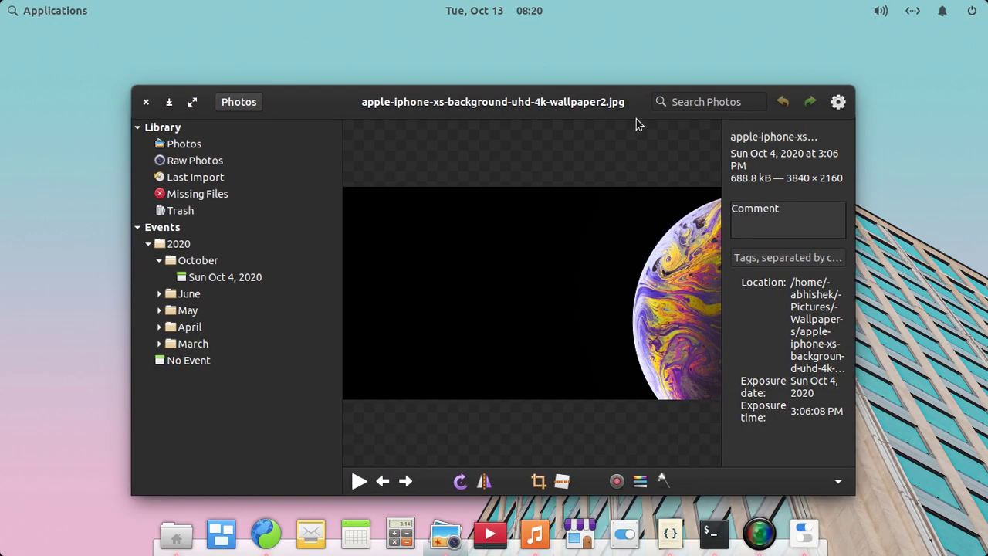
{"action": "left_click", "coordinate": [837, 102]}
{"action": "left_click", "coordinate": [818, 161]}
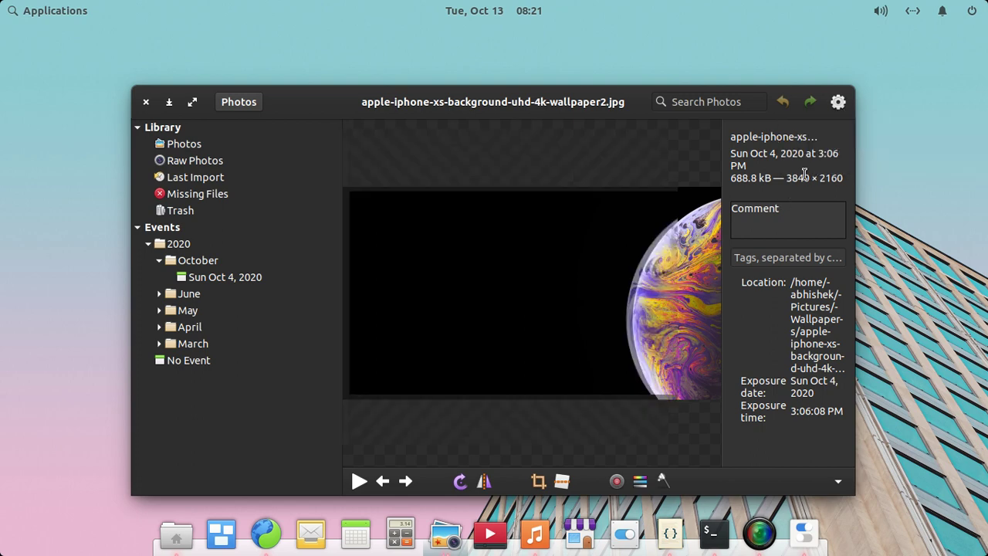
{"action": "scroll", "coordinate": [439, 286], "scroll_direction": "down", "scroll_amount": 3}
{"action": "scroll", "coordinate": [439, 289], "scroll_direction": "up", "scroll_amount": 3}
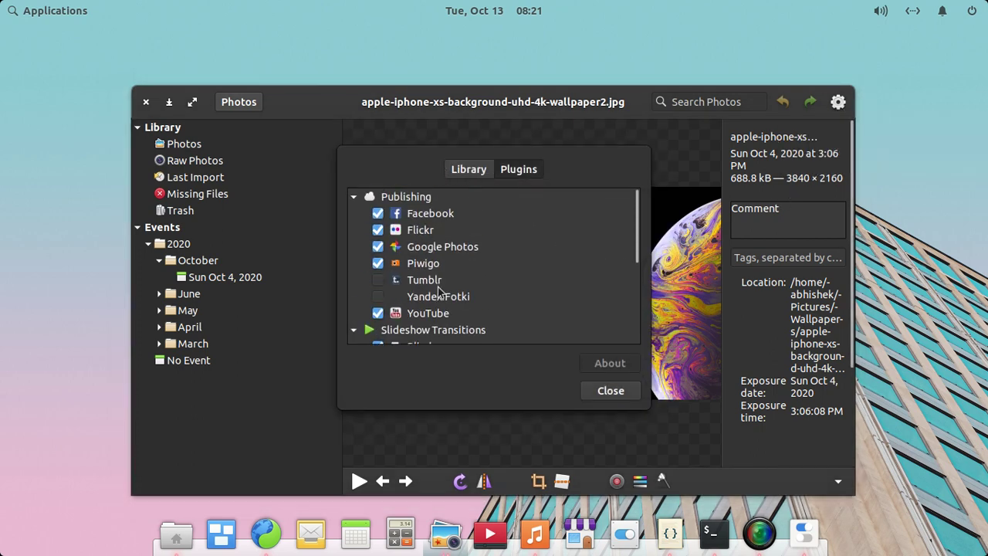
{"action": "left_click", "coordinate": [467, 176]}
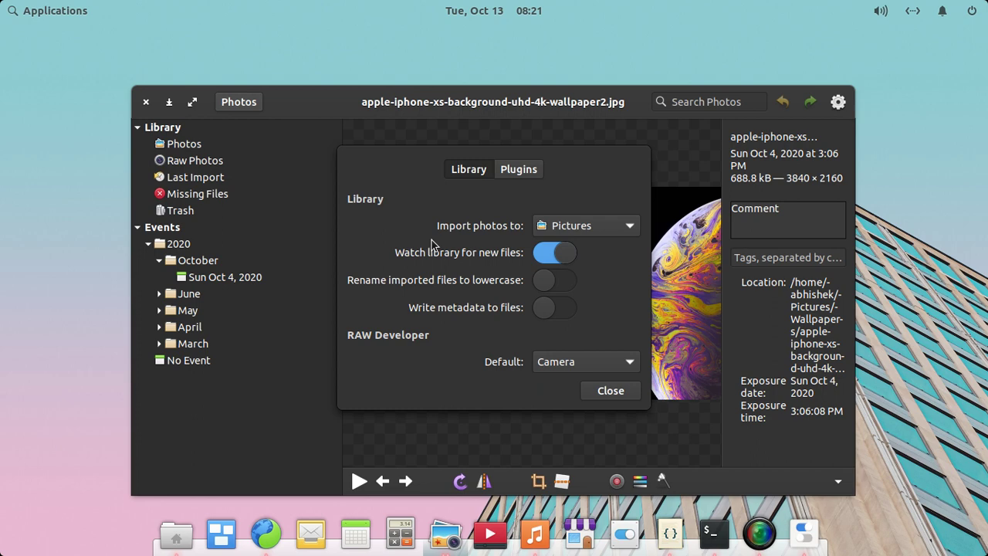
{"action": "left_click", "coordinate": [585, 226]}
{"action": "left_click", "coordinate": [468, 237]}
{"action": "left_click", "coordinate": [609, 392]}
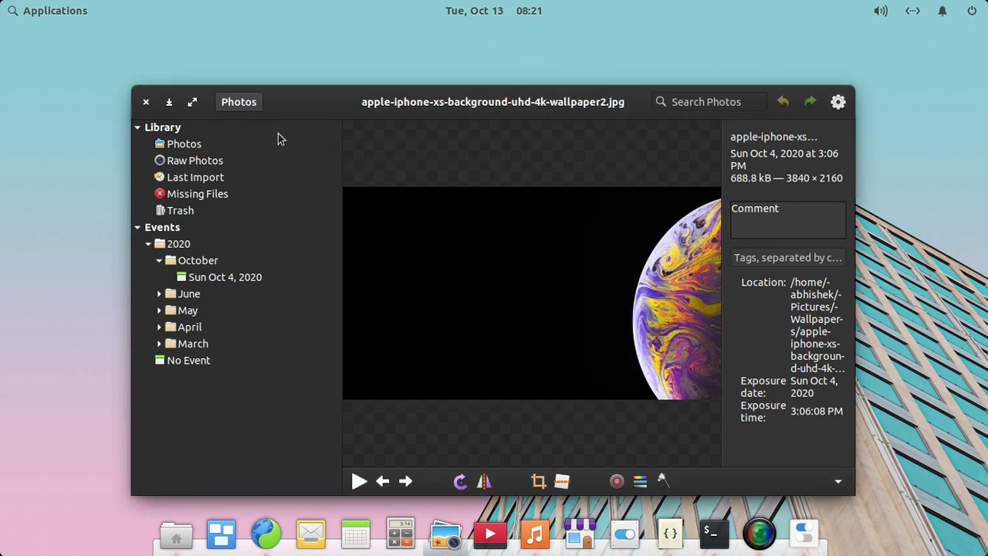
- Return to the photo library, narrow the sidebar, reopen the iPhone XS wallpaper and close Photos
{"action": "left_click", "coordinate": [240, 103]}
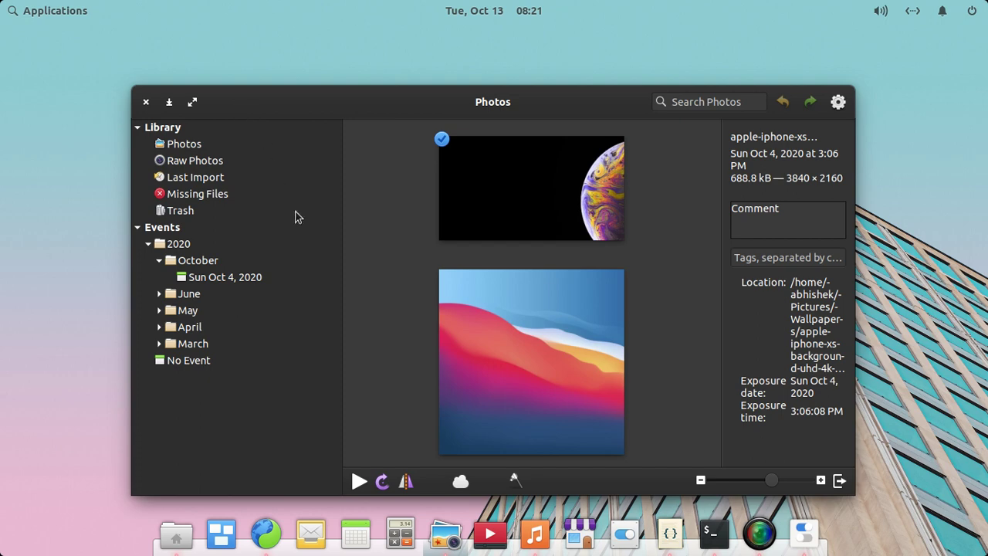
{"action": "left_click_drag", "start_coordinate": [343, 263], "coordinate": [291, 264]}
{"action": "double_click", "coordinate": [483, 200]}
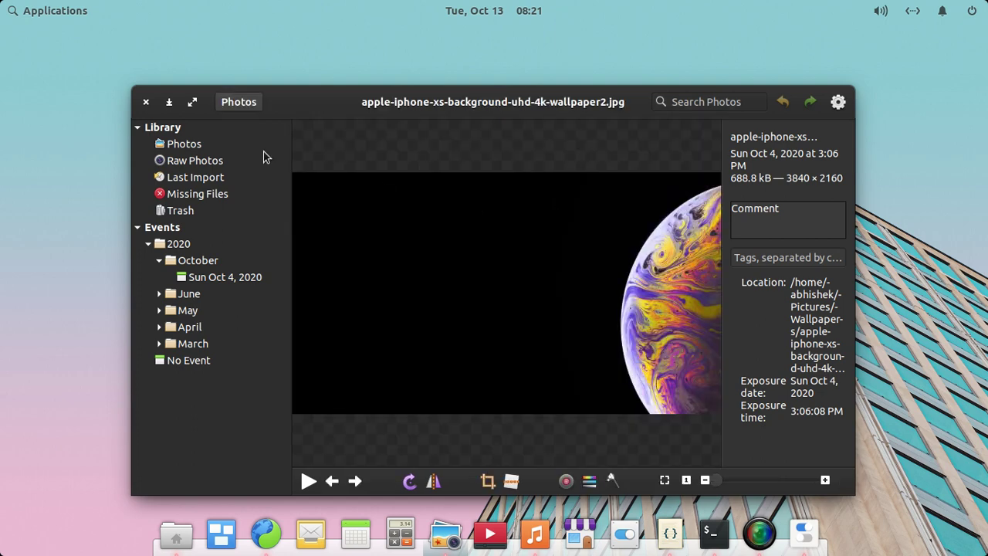
{"action": "left_click", "coordinate": [146, 102]}
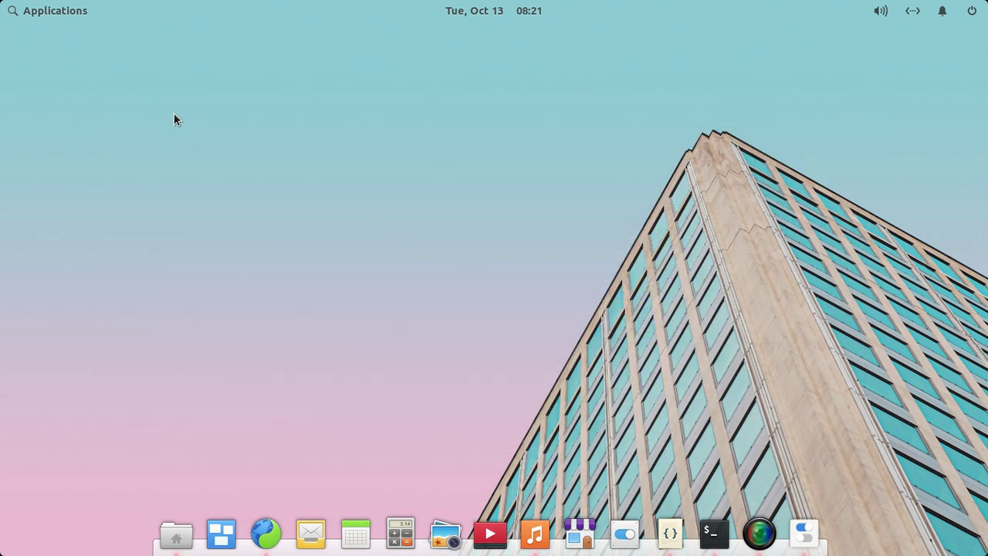
- Open Videos, view its start screen and close it
{"action": "left_click", "coordinate": [490, 533]}
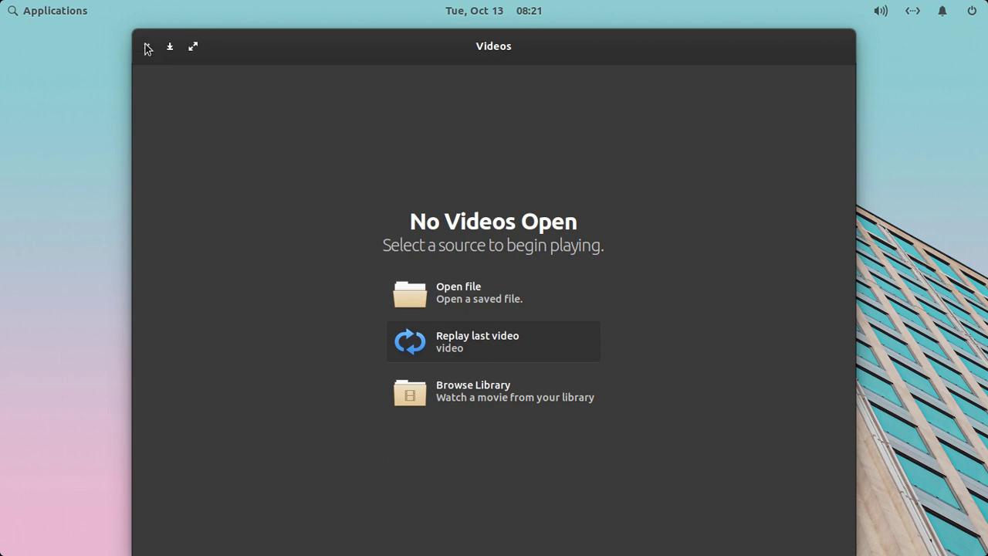
{"action": "mouse_move", "coordinate": [492, 553]}
{"action": "left_click", "coordinate": [490, 533]}
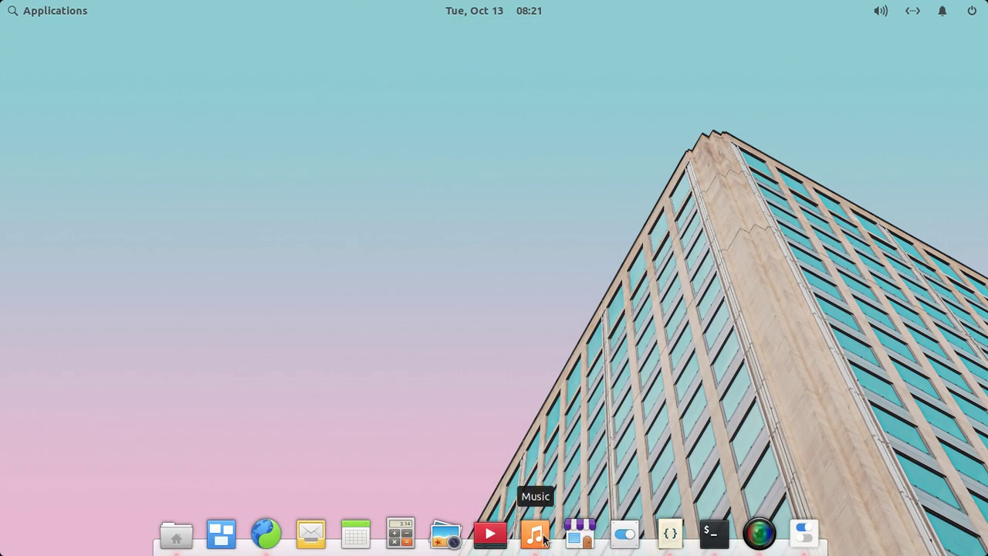
- Open Music and look through its folder location, library management and desktop integration preferences
{"action": "left_click", "coordinate": [535, 534]}
{"action": "mouse_move", "coordinate": [402, 99]}
{"action": "left_mouse_down"}
{"action": "mouse_move", "coordinate": [401, 164]}
{"action": "mouse_move", "coordinate": [410, 86]}
{"action": "left_mouse_up"}
{"action": "left_click", "coordinate": [914, 94]}
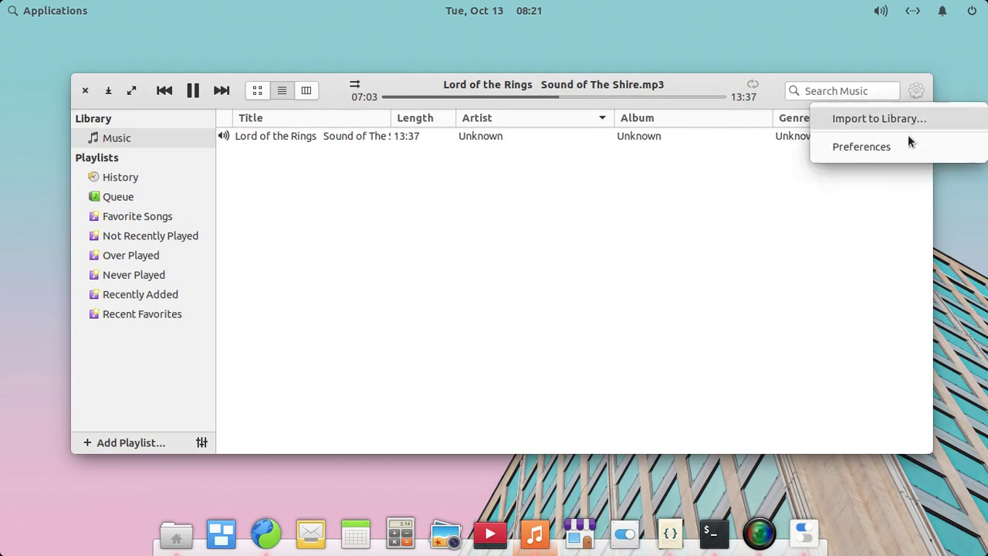
{"action": "left_click", "coordinate": [860, 149]}
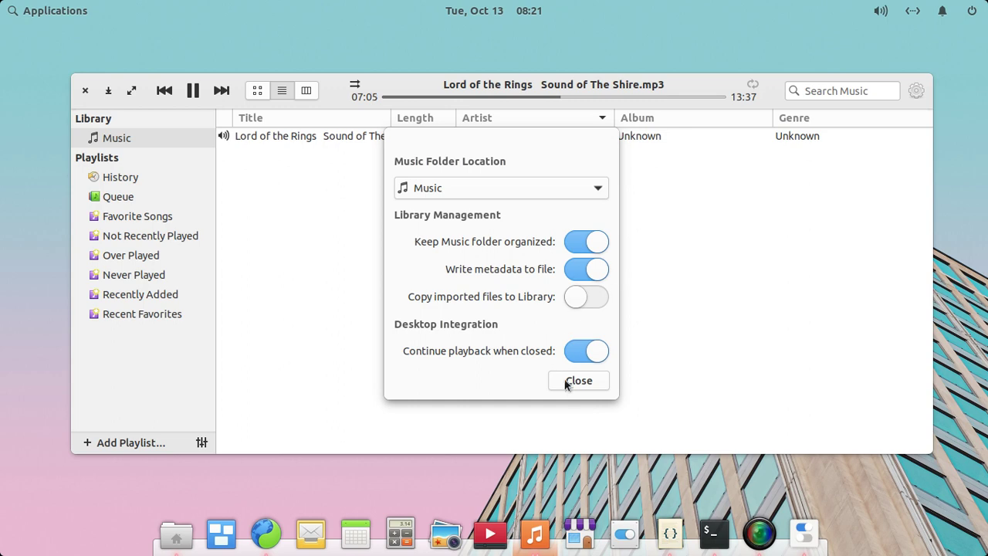
{"action": "left_click", "coordinate": [569, 382]}
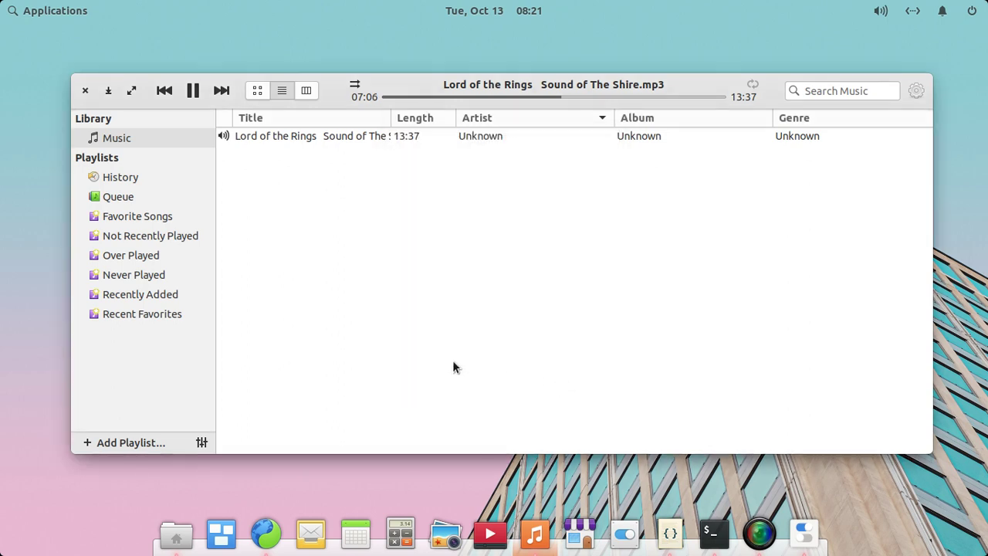
- Minimize Music, bring it back up and close its window
{"action": "left_click", "coordinate": [108, 90]}
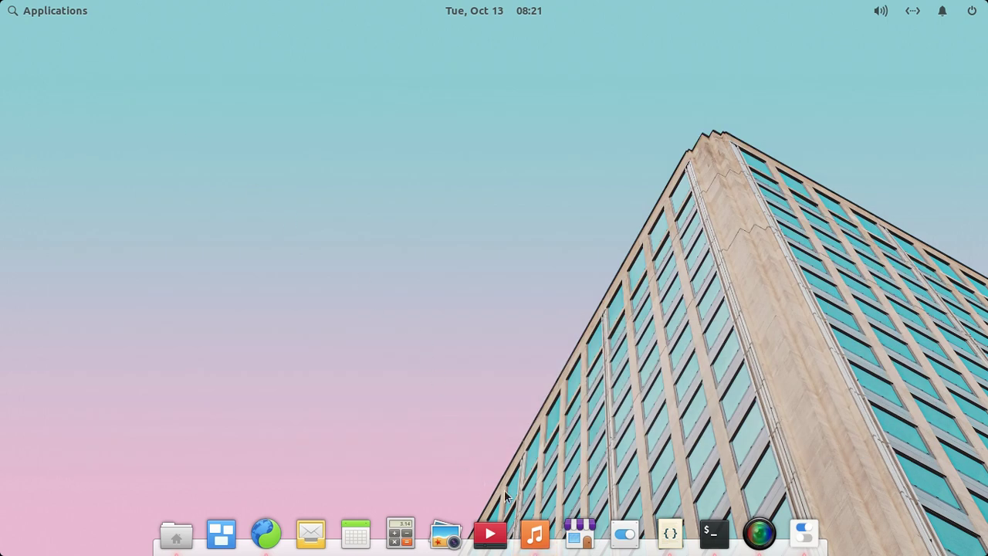
{"action": "left_click", "coordinate": [534, 533]}
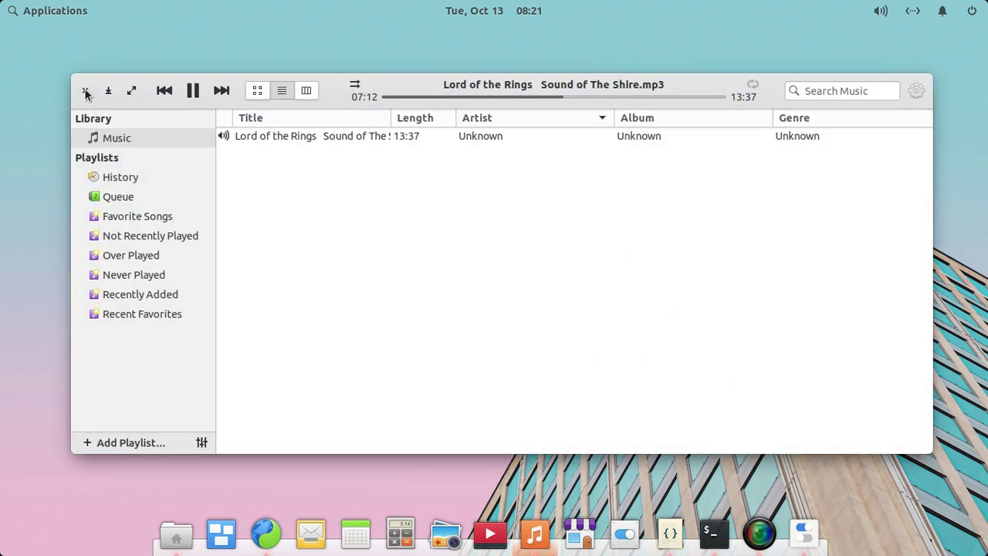
{"action": "left_click", "coordinate": [86, 91]}
- Open AppCenter, view the list of installed apps and return to its home page
{"action": "left_click", "coordinate": [580, 530]}
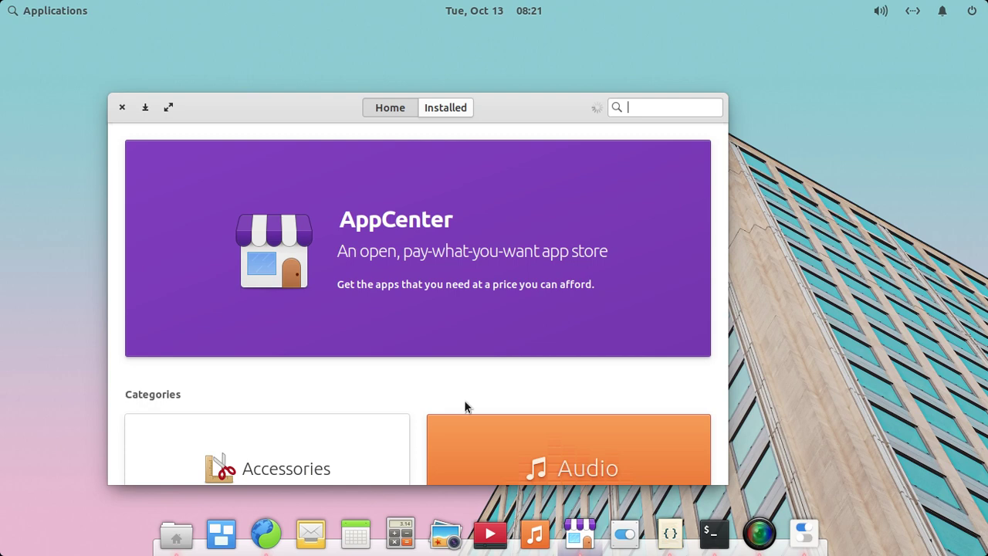
{"action": "left_click", "coordinate": [449, 110]}
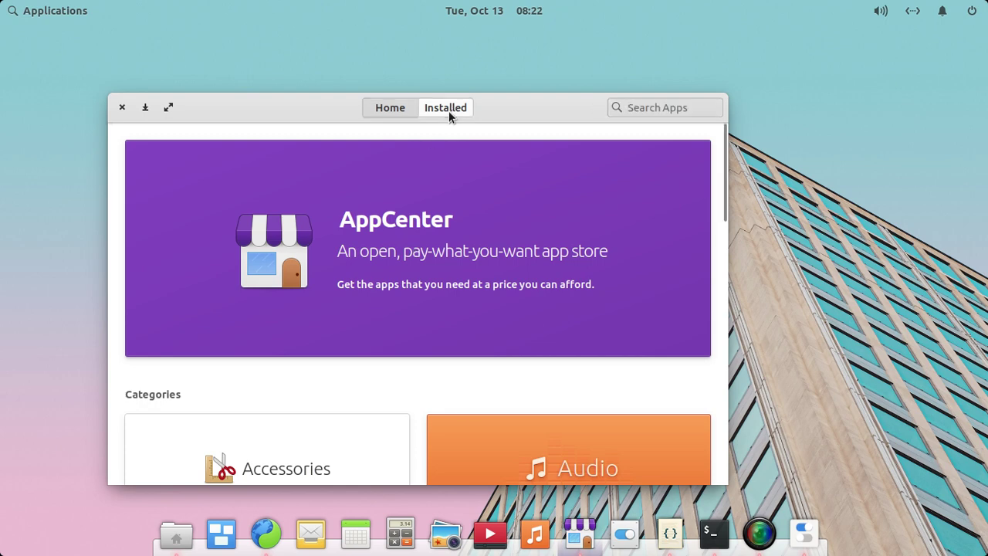
{"action": "left_click", "coordinate": [394, 111]}
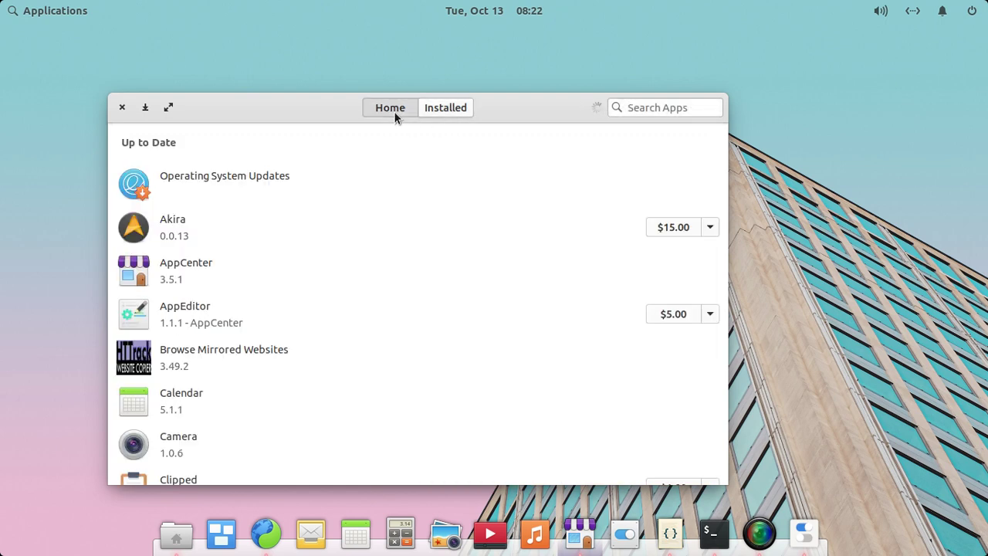
- Maximize AppCenter, go to the first featured app banner and open the Inspektor page
{"action": "left_click_drag", "start_coordinate": [335, 117], "coordinate": [397, 18]}
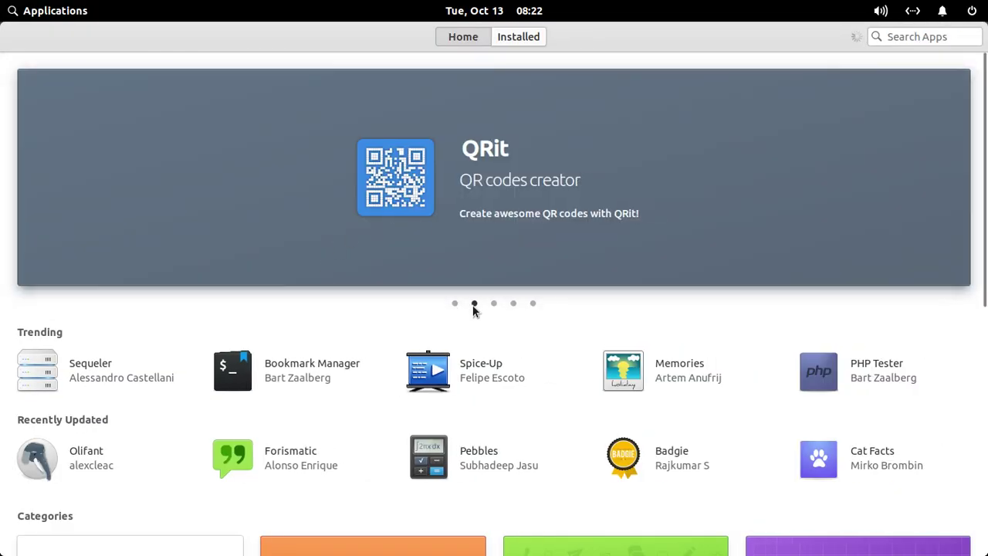
{"action": "left_click", "coordinate": [455, 304]}
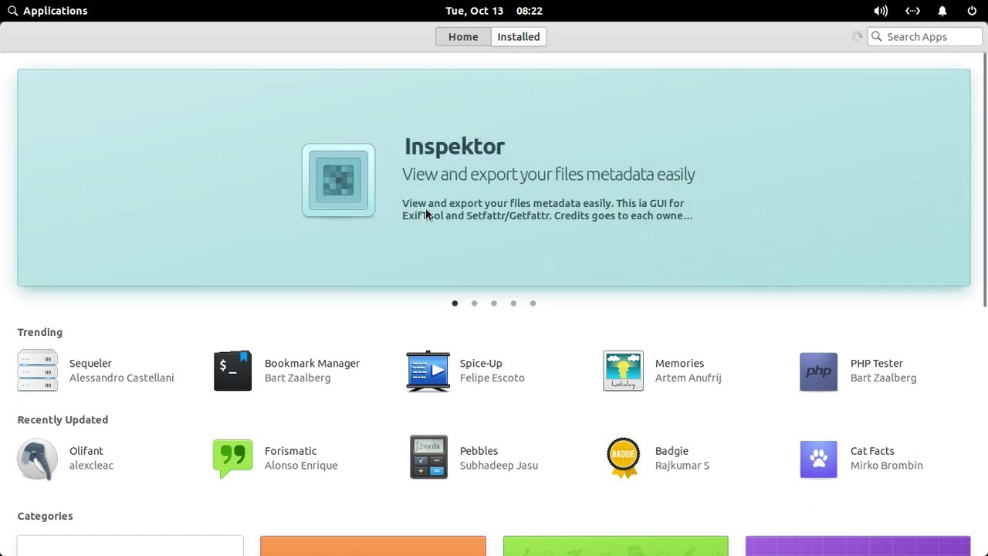
{"action": "left_click", "coordinate": [425, 208]}
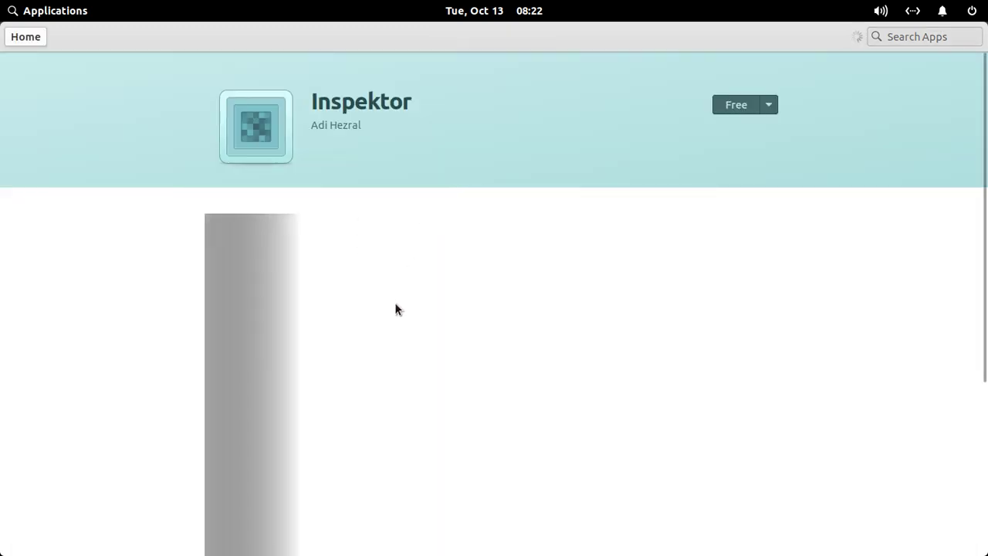
- Look through the Inspektor page's screenshots and description, and return to the AppCenter home page
{"action": "scroll", "coordinate": [395, 307], "scroll_direction": "down", "scroll_amount": 4}
{"action": "scroll", "coordinate": [395, 310], "scroll_direction": "down", "scroll_amount": 2}
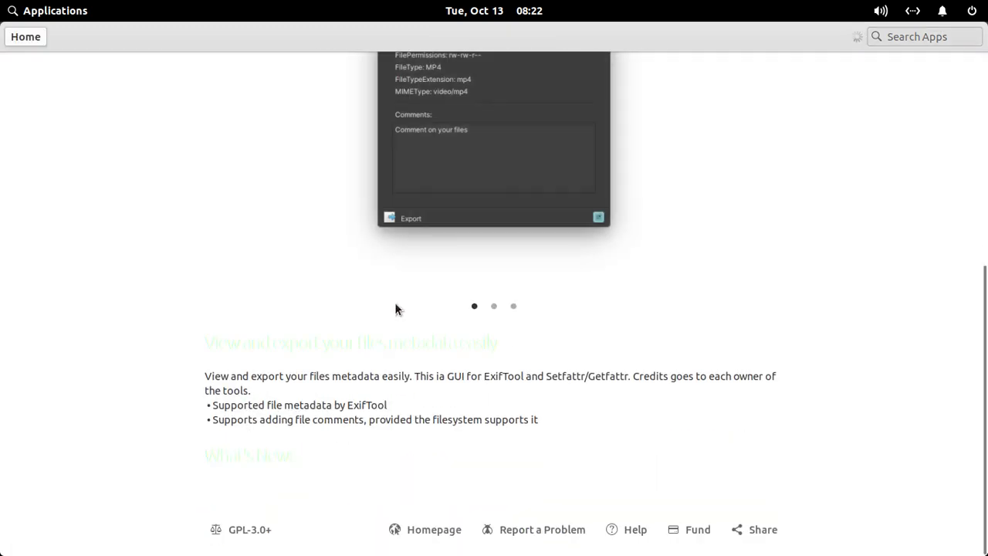
{"action": "scroll", "coordinate": [395, 303], "scroll_direction": "up", "scroll_amount": 9}
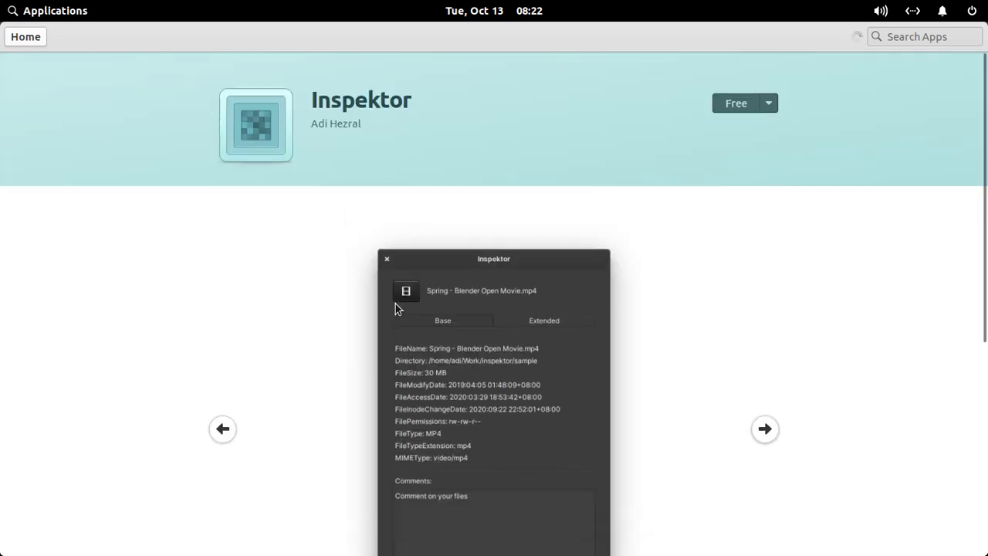
{"action": "left_click", "coordinate": [31, 39]}
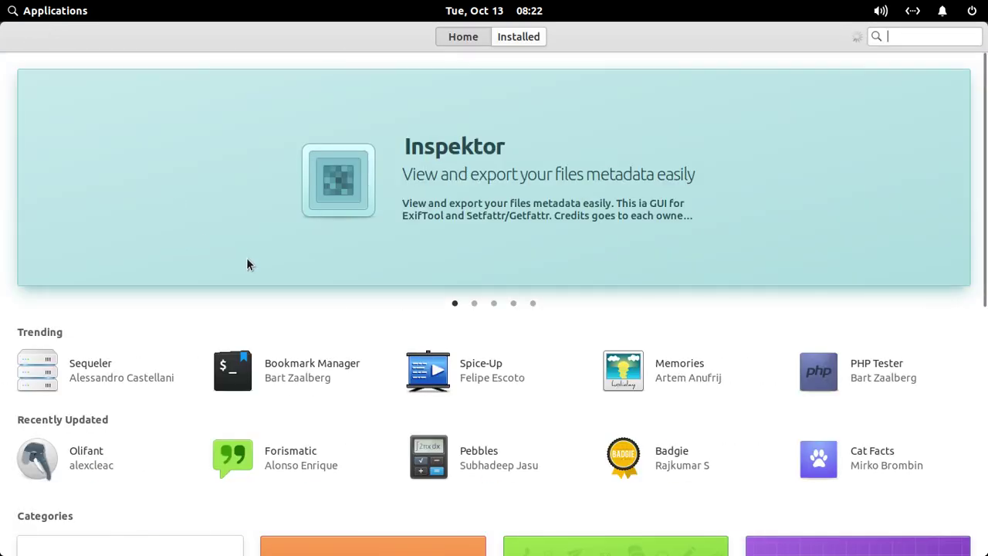
- Look over the AppCenter home page, restore the window from its maximized state and close it
{"action": "scroll", "coordinate": [247, 264], "scroll_direction": "down", "scroll_amount": 3}
{"action": "scroll", "coordinate": [247, 265], "scroll_direction": "up", "scroll_amount": 4}
{"action": "left_click_drag", "start_coordinate": [137, 48], "coordinate": [235, 94]}
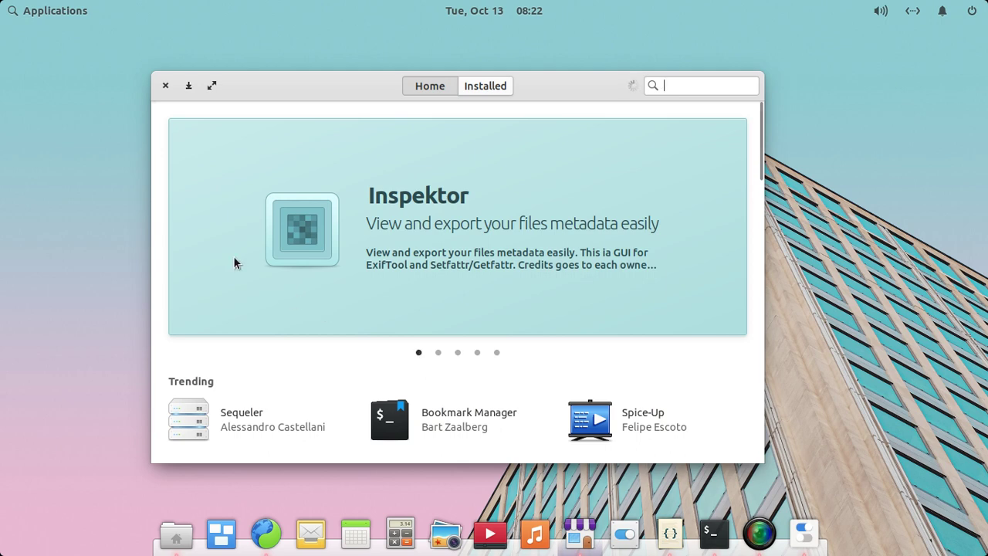
{"action": "left_click", "coordinate": [164, 86]}
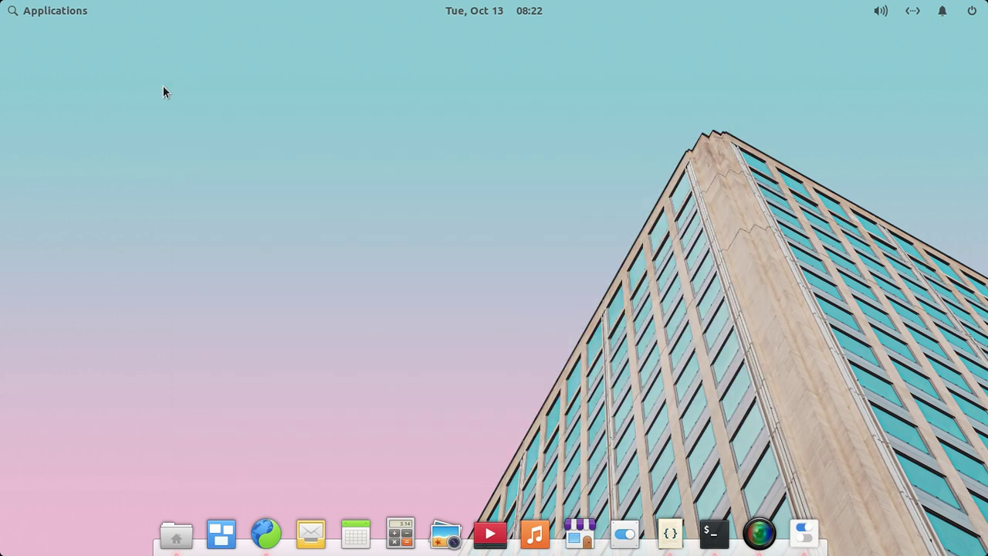
- Open the Desktop section of System Settings and browse the available wallpapers
{"action": "left_click", "coordinate": [625, 532]}
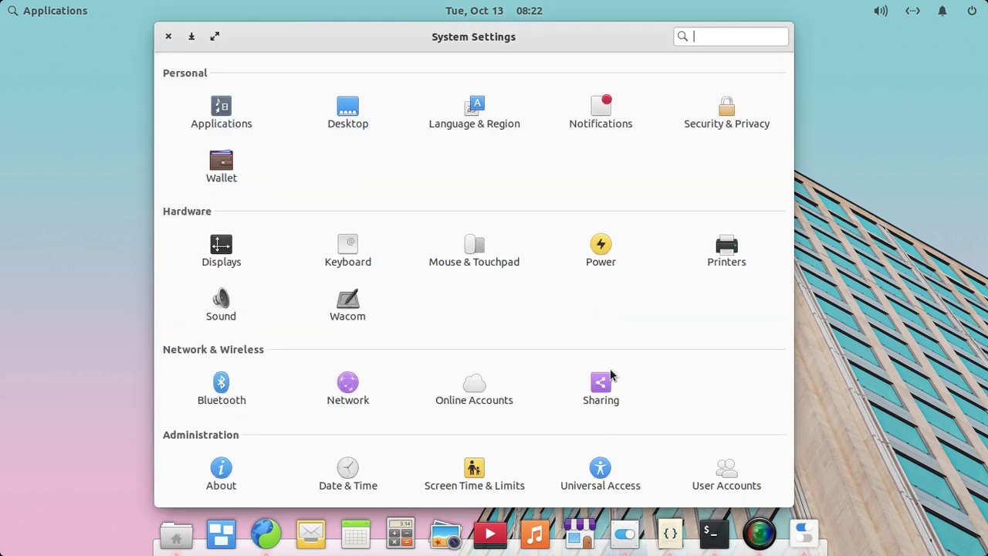
{"action": "left_click", "coordinate": [346, 123]}
{"action": "scroll", "coordinate": [308, 359], "scroll_direction": "down", "scroll_amount": 1}
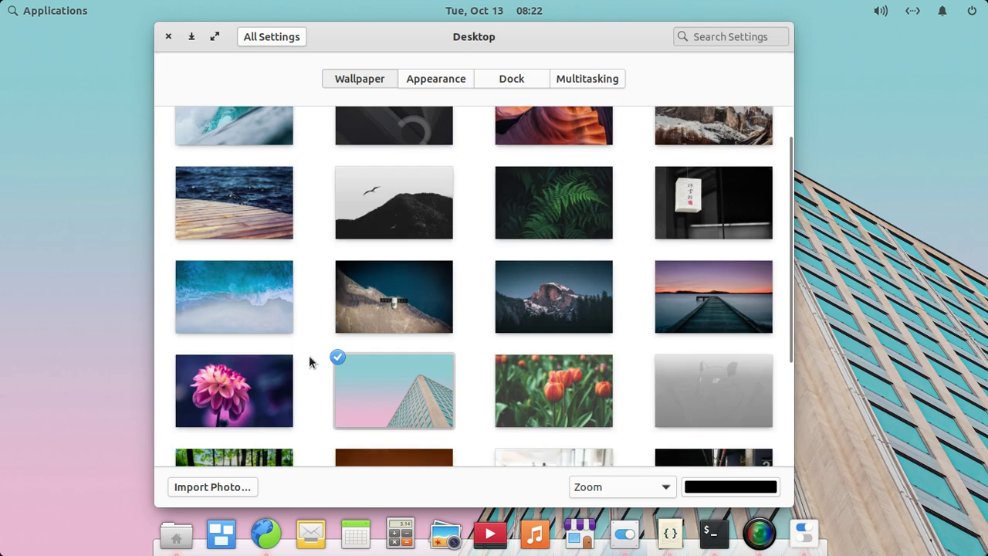
{"action": "scroll", "coordinate": [309, 355], "scroll_direction": "down", "scroll_amount": 3}
{"action": "key", "text": "ctrl"}
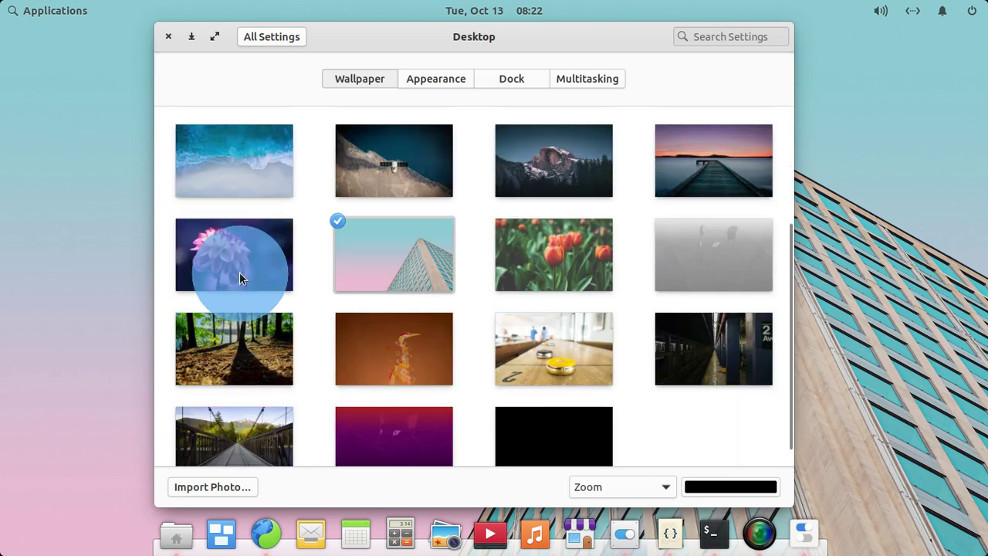
{"action": "key", "text": "ctrl"}
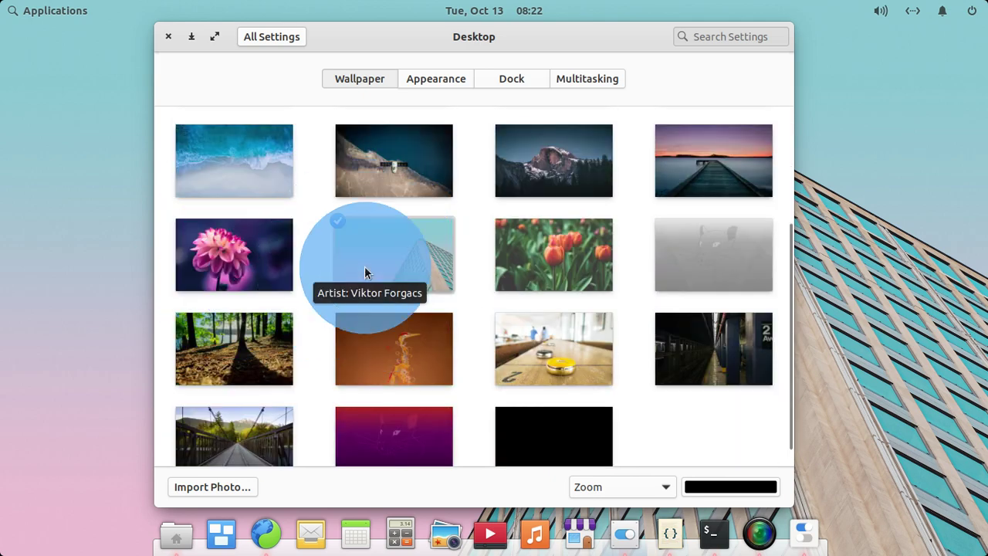
- Try the pink flower wallpaper, view it on the bare desktop and switch back to the building wallpaper
{"action": "left_click", "coordinate": [255, 258]}
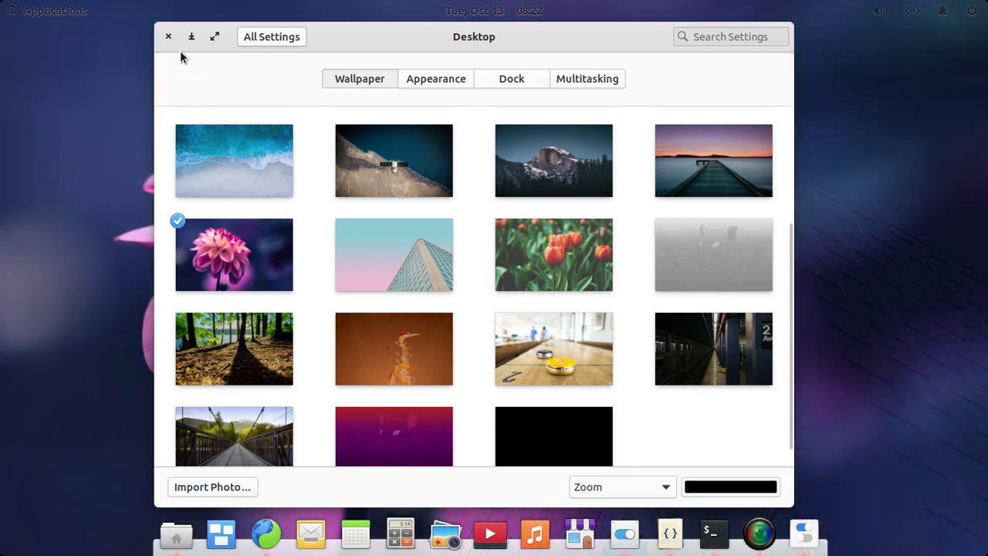
{"action": "left_click", "coordinate": [190, 37]}
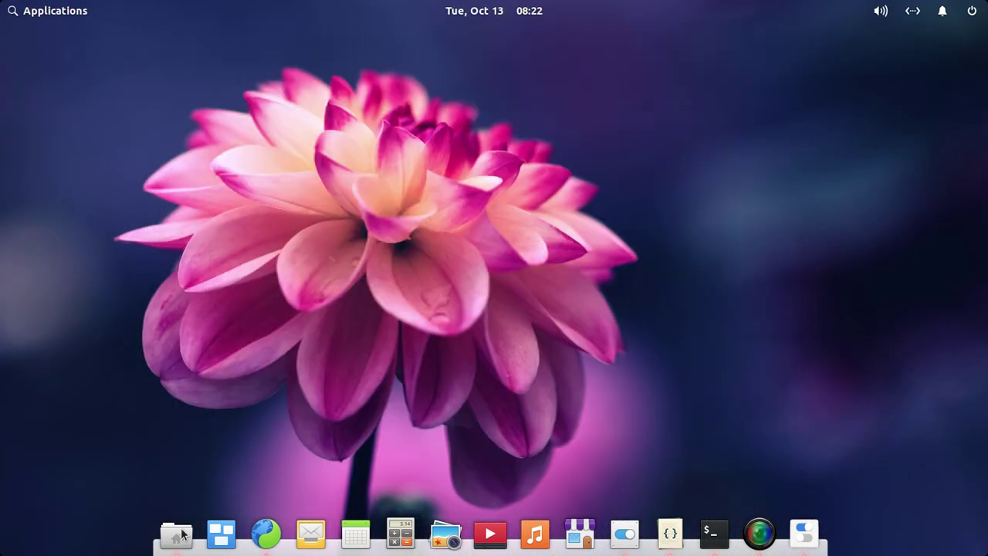
{"action": "left_click", "coordinate": [625, 533]}
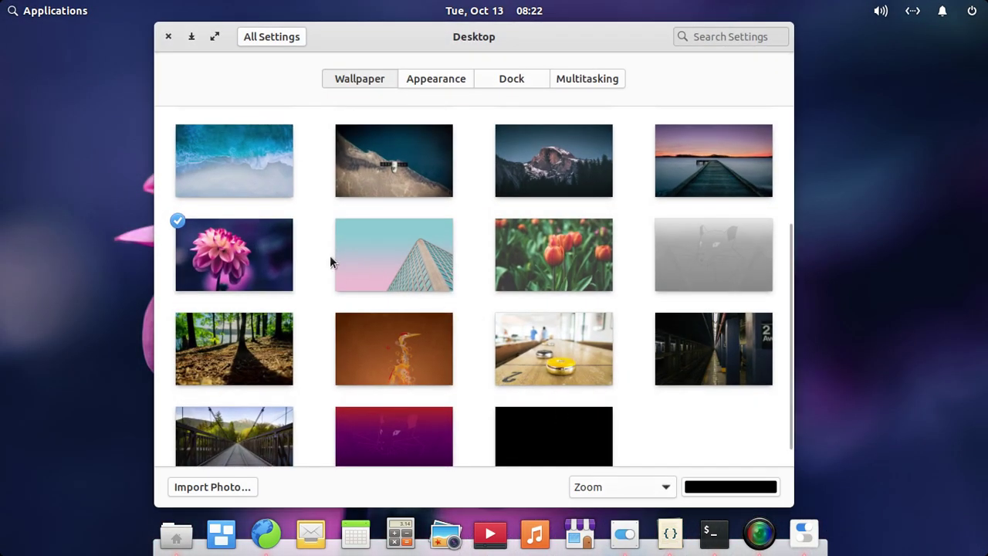
{"action": "left_click", "coordinate": [381, 268]}
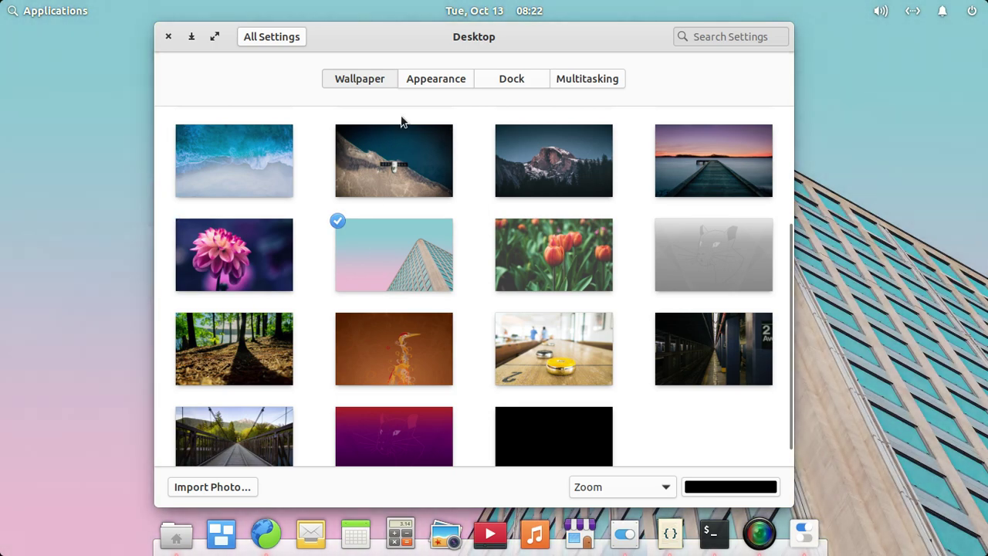
- Open the Appearance settings and compare the Dark and Default styles, finishing with Dark selected
{"action": "left_click", "coordinate": [430, 91]}
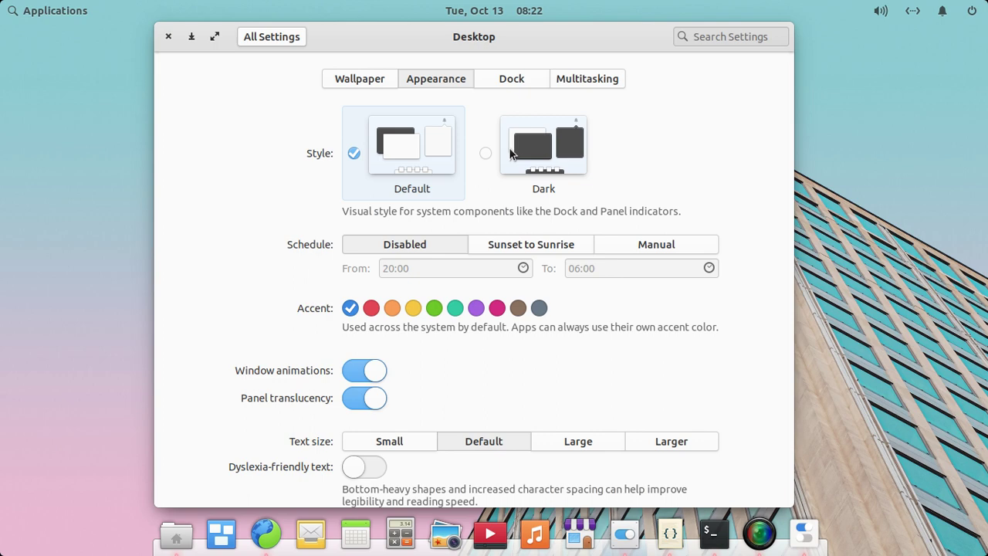
{"action": "left_click", "coordinate": [483, 155]}
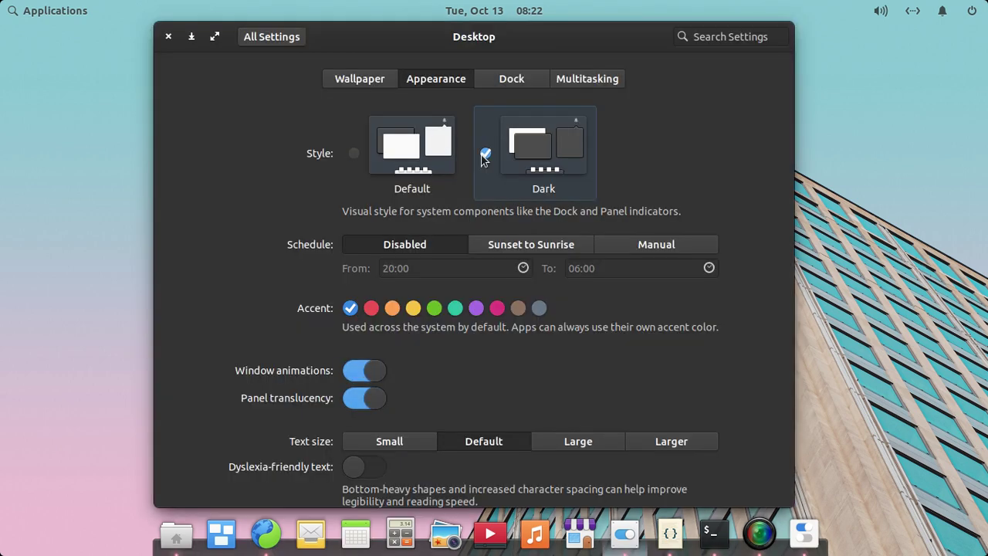
{"action": "left_click", "coordinate": [353, 156]}
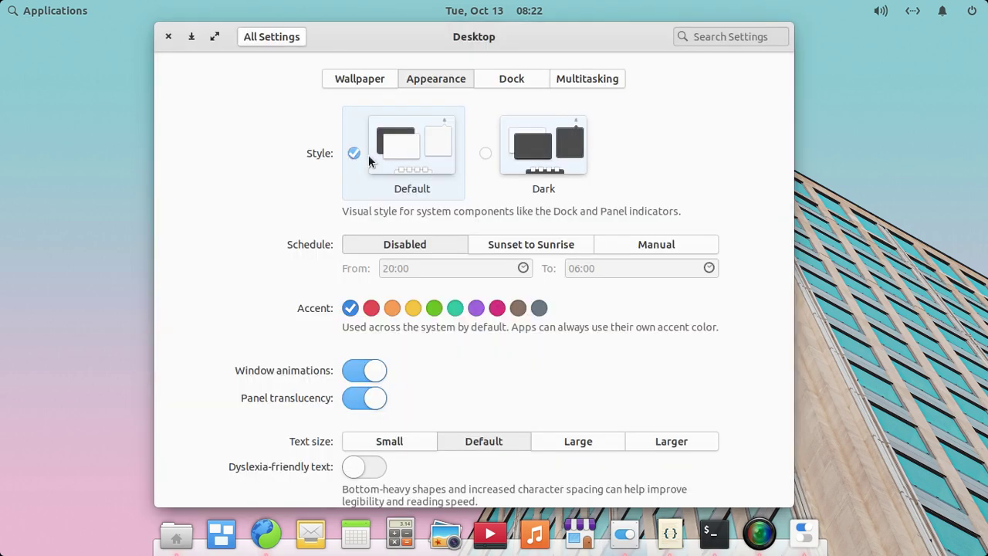
{"action": "left_click", "coordinate": [486, 156]}
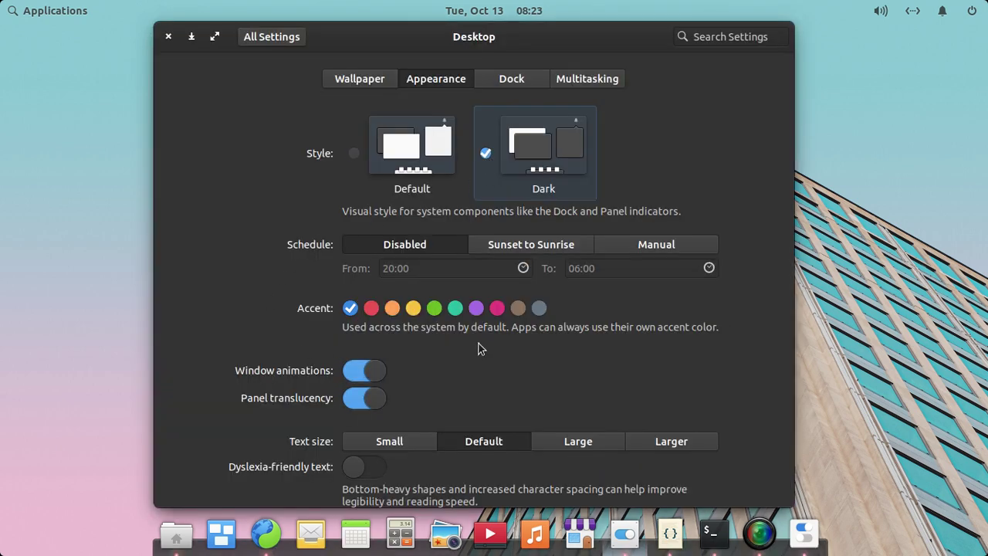
- Try a different accent color, set the style to Default and return to the Appearance settings
{"action": "left_click", "coordinate": [372, 310]}
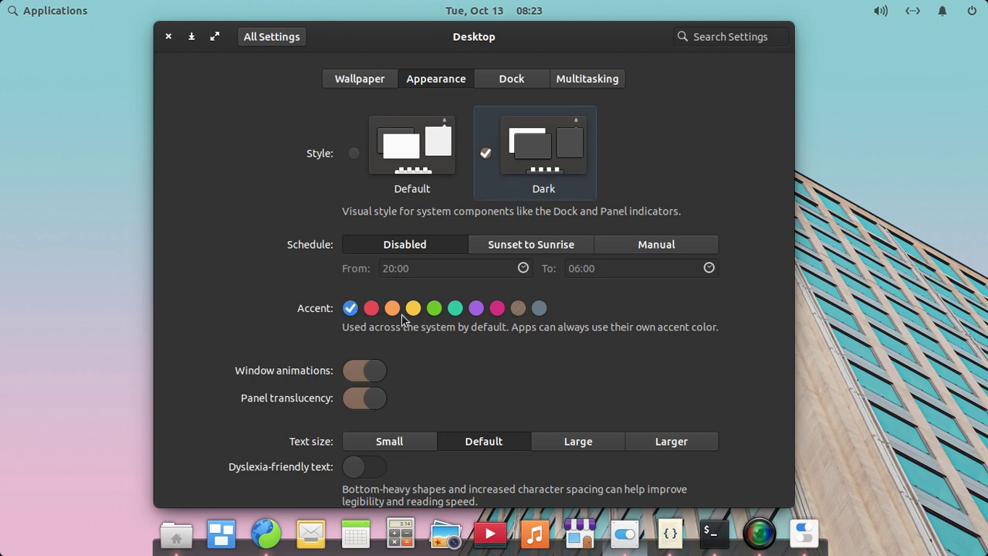
{"action": "left_click", "coordinate": [354, 154]}
{"action": "left_click", "coordinate": [368, 81]}
{"action": "left_click", "coordinate": [428, 85]}
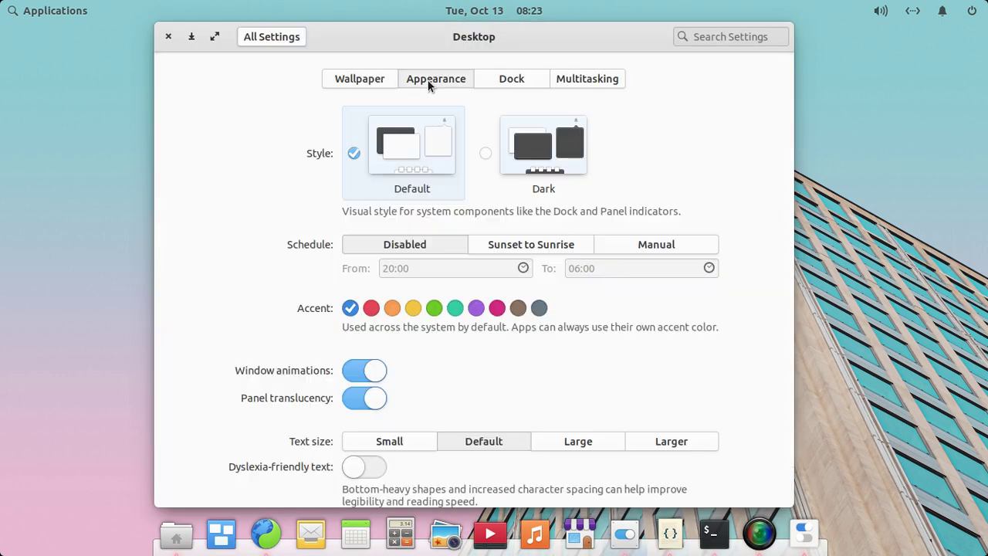
- Set the style to Dark and briefly show the Files window to check how it looks
{"action": "left_click", "coordinate": [486, 154]}
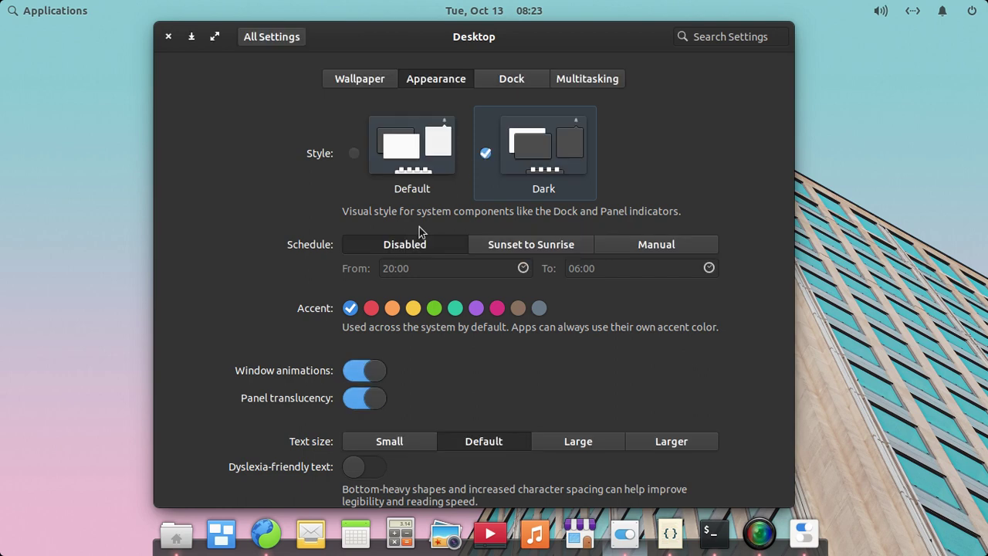
{"action": "left_click", "coordinate": [178, 539]}
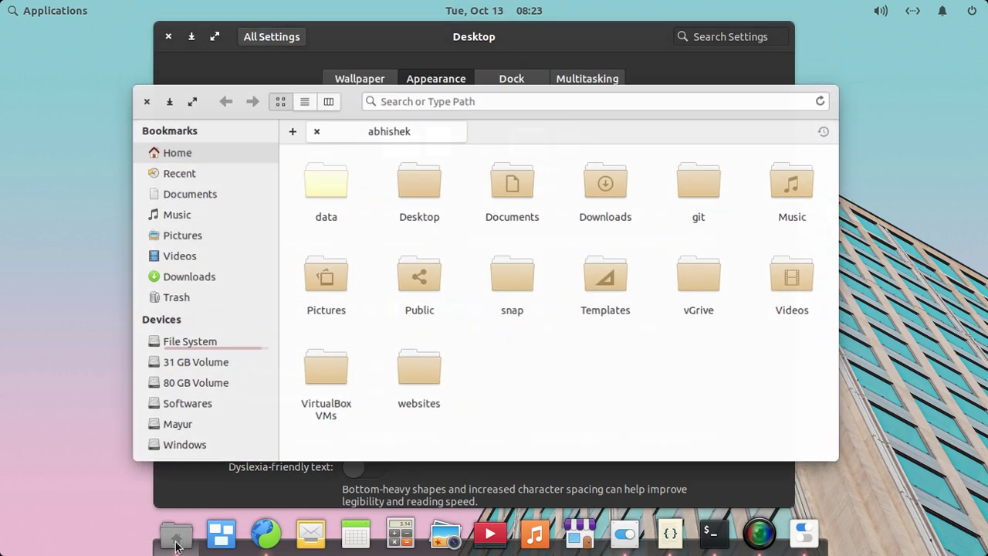
{"action": "left_click", "coordinate": [180, 543]}
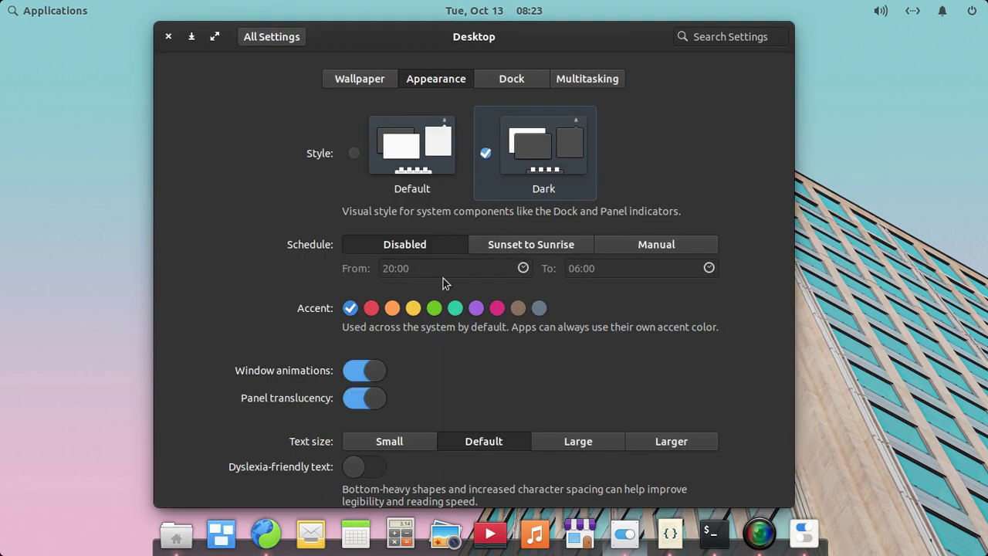
- Try the Sunset to Sunrise and Manual schedules for the style, and set the schedule to Disabled
{"action": "left_click", "coordinate": [534, 244]}
{"action": "left_click", "coordinate": [426, 244]}
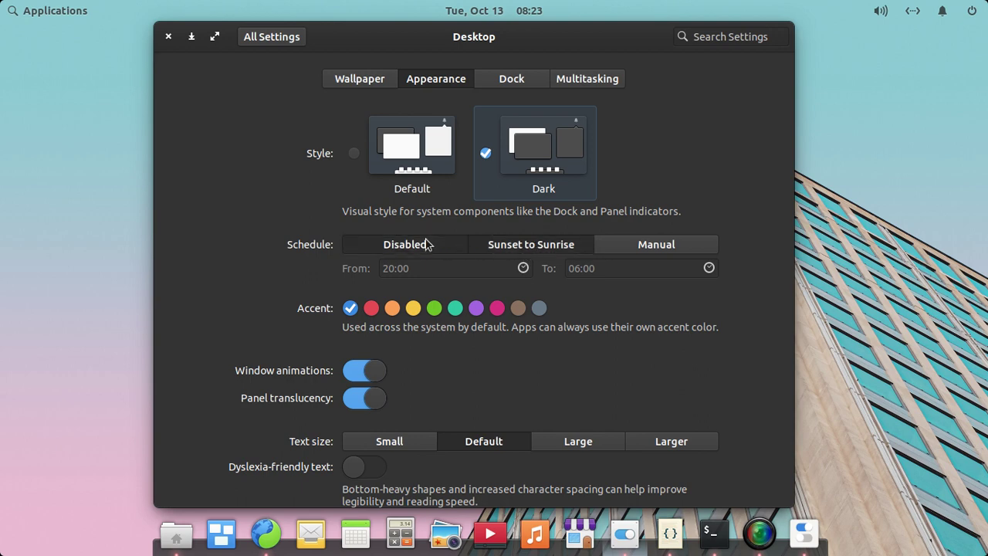
{"action": "left_click", "coordinate": [629, 245]}
{"action": "left_click", "coordinate": [394, 251]}
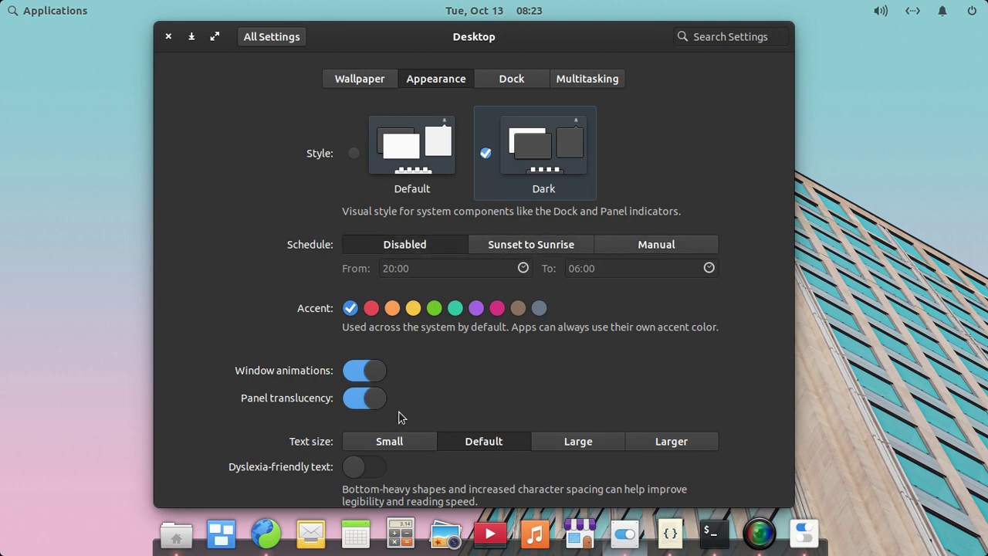
- View the Multitasking hot corner options and the overview of all settings, and reopen the Desktop settings
{"action": "left_click", "coordinate": [584, 85]}
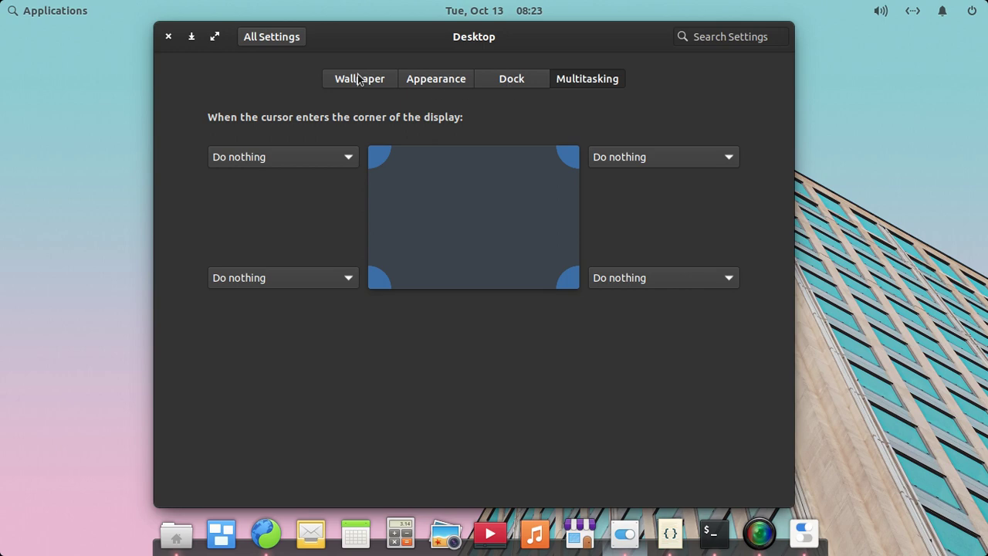
{"action": "left_click", "coordinate": [252, 38]}
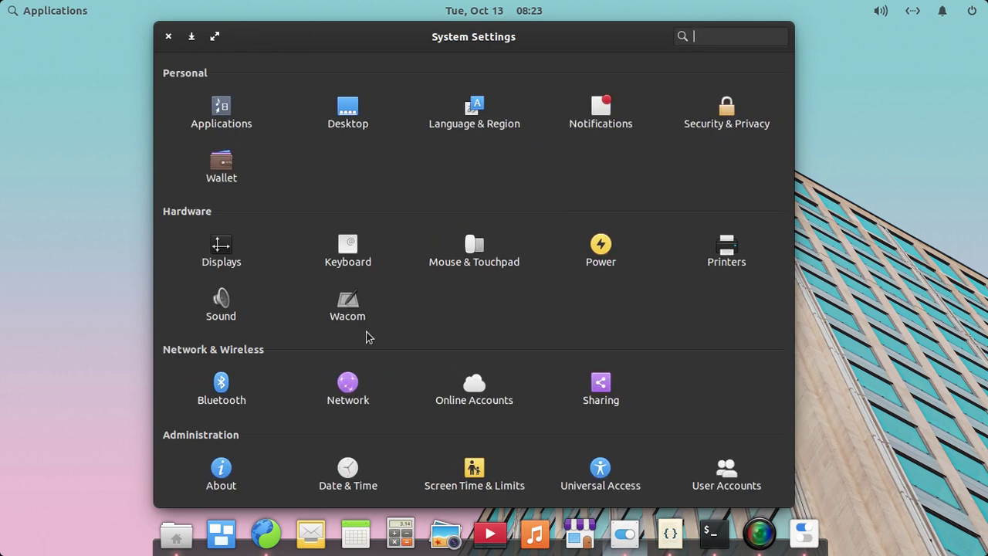
{"action": "left_click", "coordinate": [347, 112]}
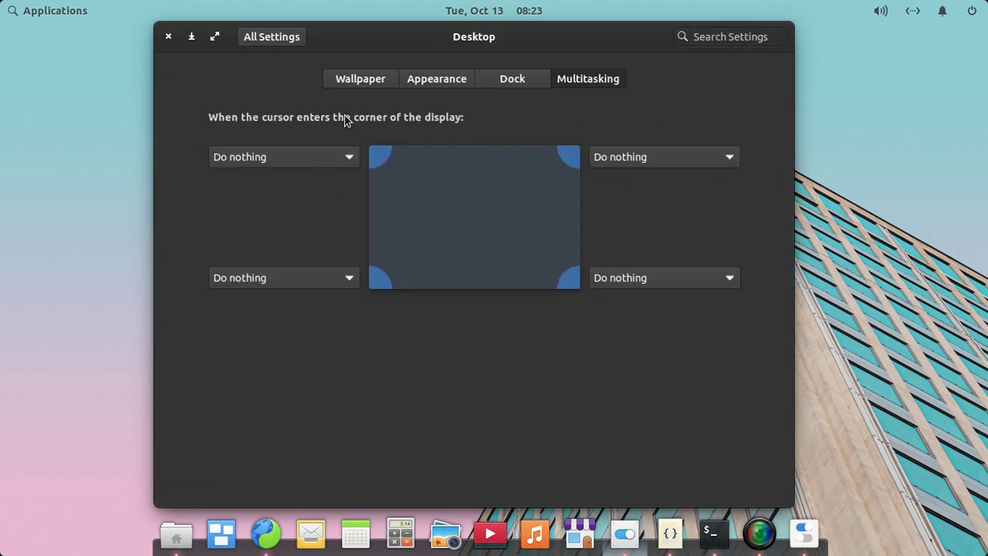
- Set the appearance style to Default and minimize System Settings
{"action": "left_click", "coordinate": [438, 82]}
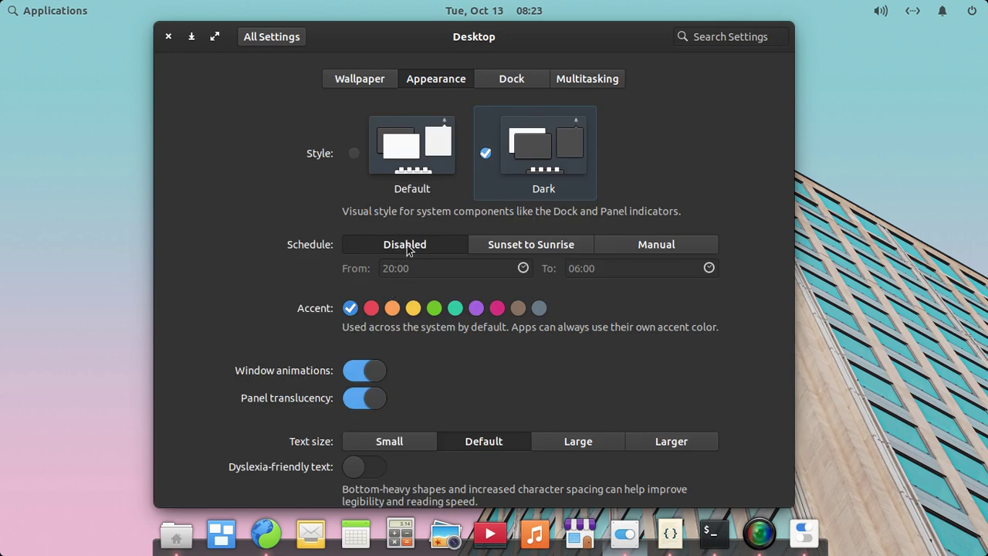
{"action": "left_click", "coordinate": [352, 161]}
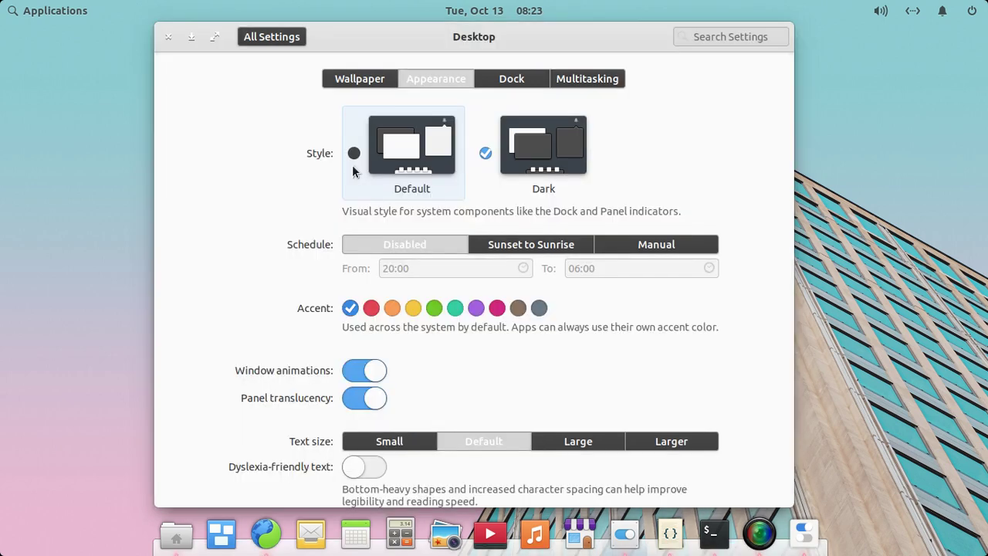
{"action": "left_click", "coordinate": [195, 38]}
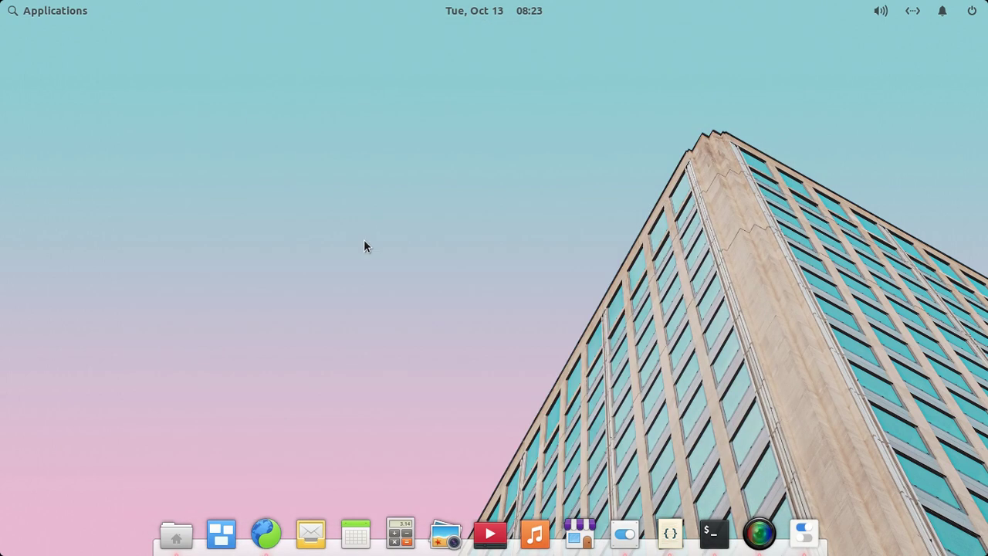
- Bring up the elementary 6.txt notes in the code editor and highlight the line "Now Let's Make It Better"
{"action": "left_click", "coordinate": [670, 533]}
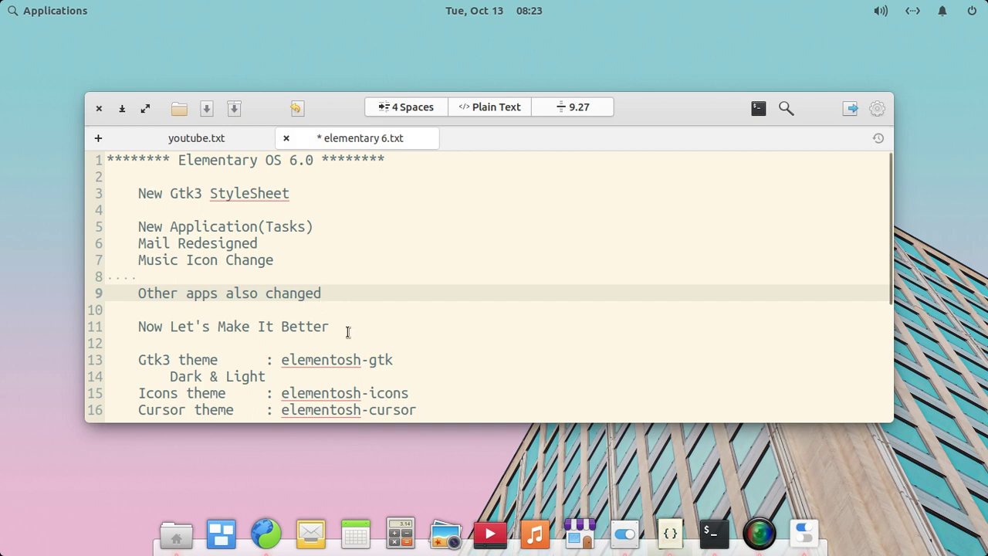
{"action": "scroll", "coordinate": [347, 332], "scroll_direction": "down", "scroll_amount": 3}
{"action": "left_click", "coordinate": [336, 210]}
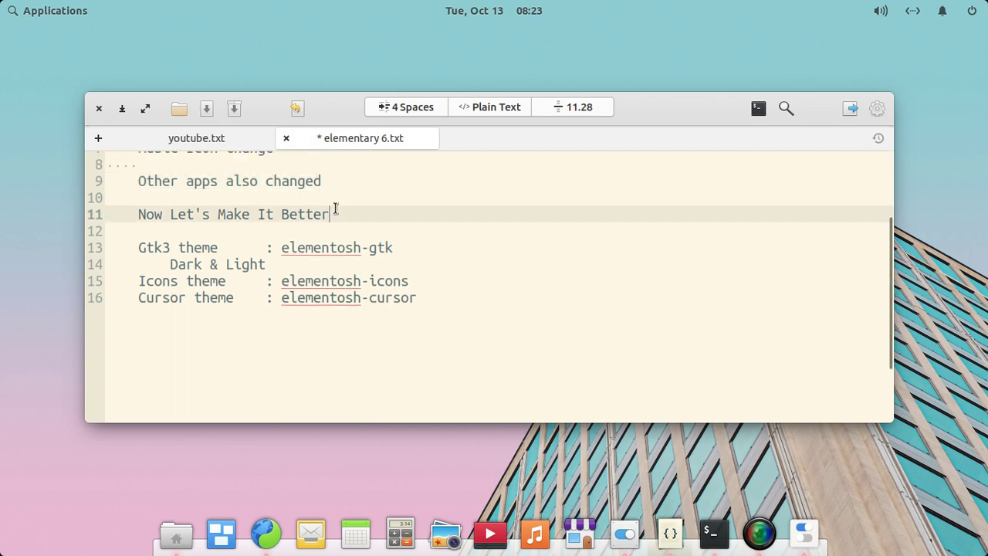
{"action": "left_click_drag", "start_coordinate": [336, 211], "coordinate": [133, 222]}
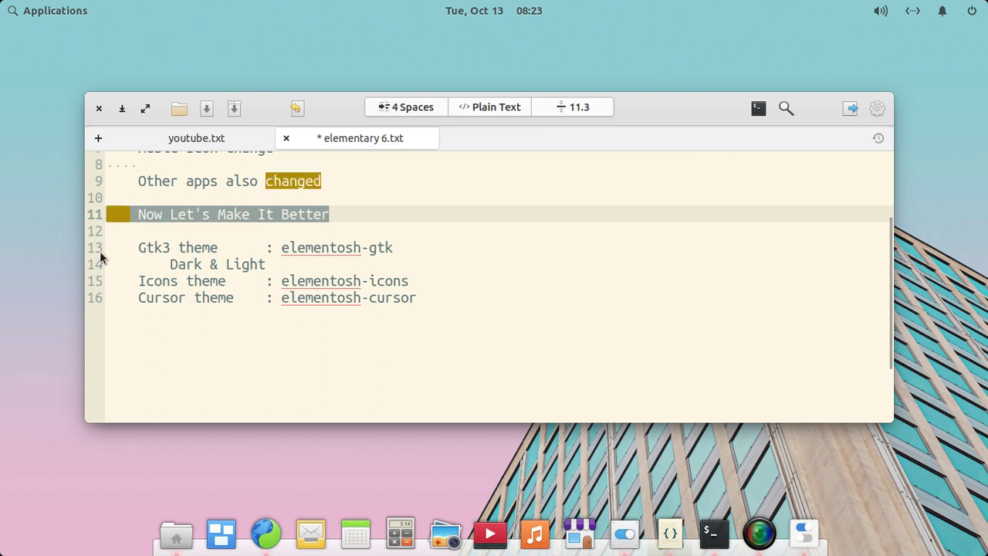
- Insert two blank lines above "Now Let's Make It Better" in the notes
{"action": "left_click", "coordinate": [108, 216]}
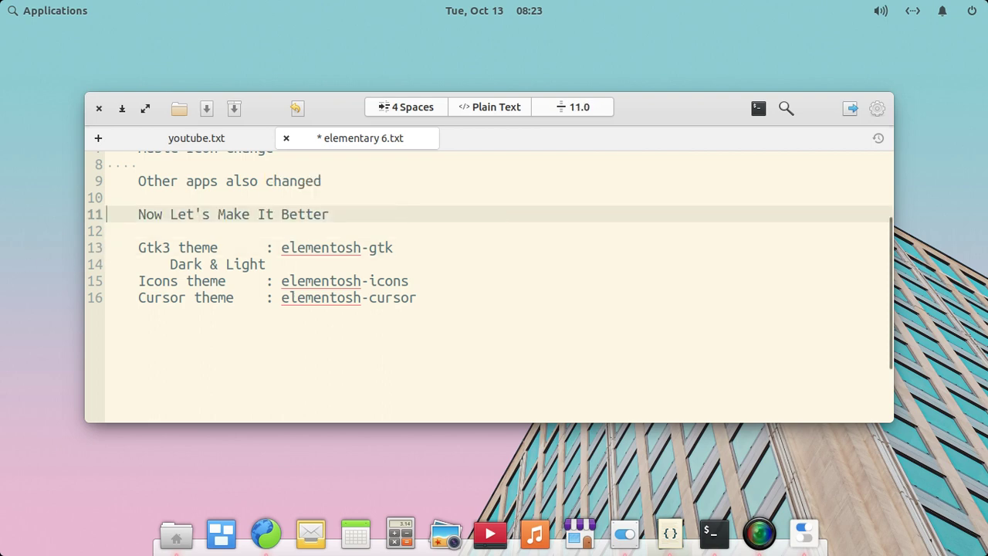
{"action": "key", "text": "Return"}
{"action": "key", "text": "Return"}
- Point out the Gtk3 theme entry in the notes by highlighting its label and the name elementosh-gtk
{"action": "left_click", "coordinate": [167, 279]}
{"action": "left_click_drag", "start_coordinate": [168, 279], "coordinate": [202, 281]}
{"action": "left_click", "coordinate": [400, 288]}
{"action": "left_click_drag", "start_coordinate": [285, 281], "coordinate": [423, 282]}
{"action": "left_click", "coordinate": [424, 282]}
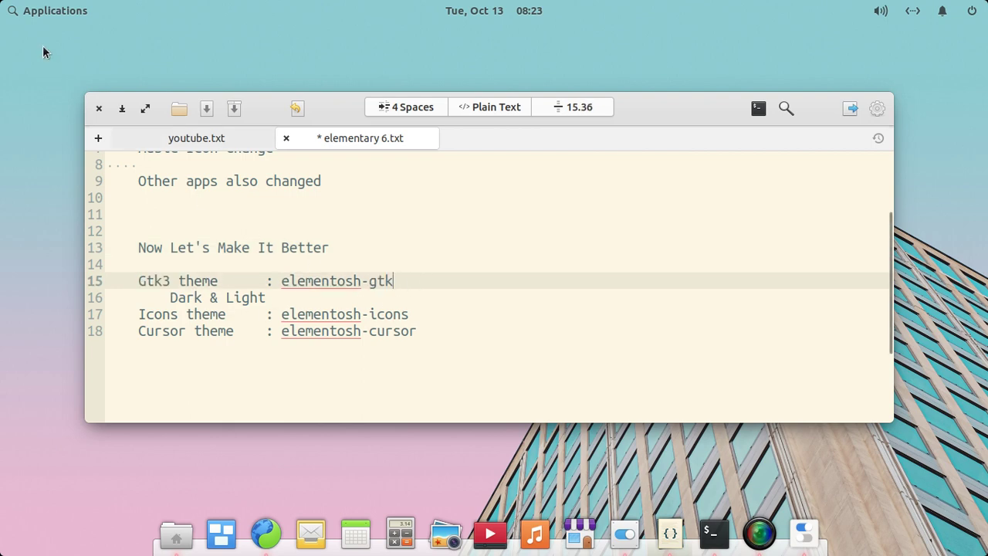
- Switch to Tweaks and set the Applications theme to Elementosh-light
{"action": "left_click", "coordinate": [803, 540]}
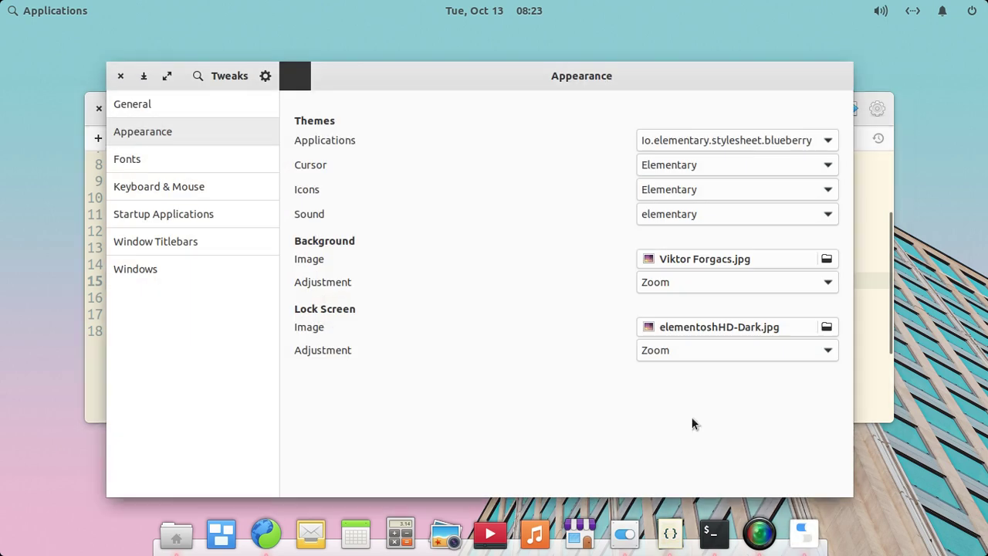
{"action": "left_click", "coordinate": [673, 142]}
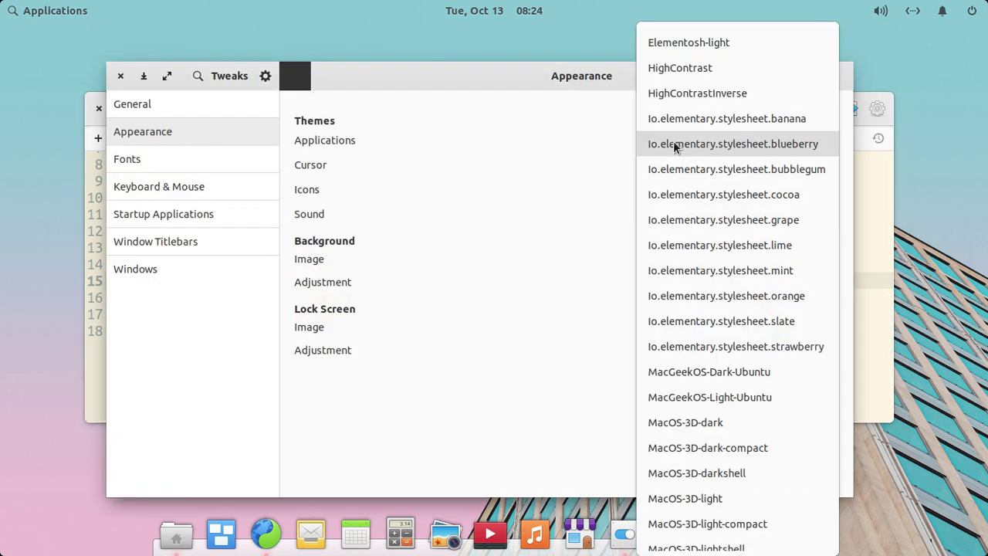
{"action": "scroll", "coordinate": [673, 144], "scroll_direction": "up", "scroll_amount": 5}
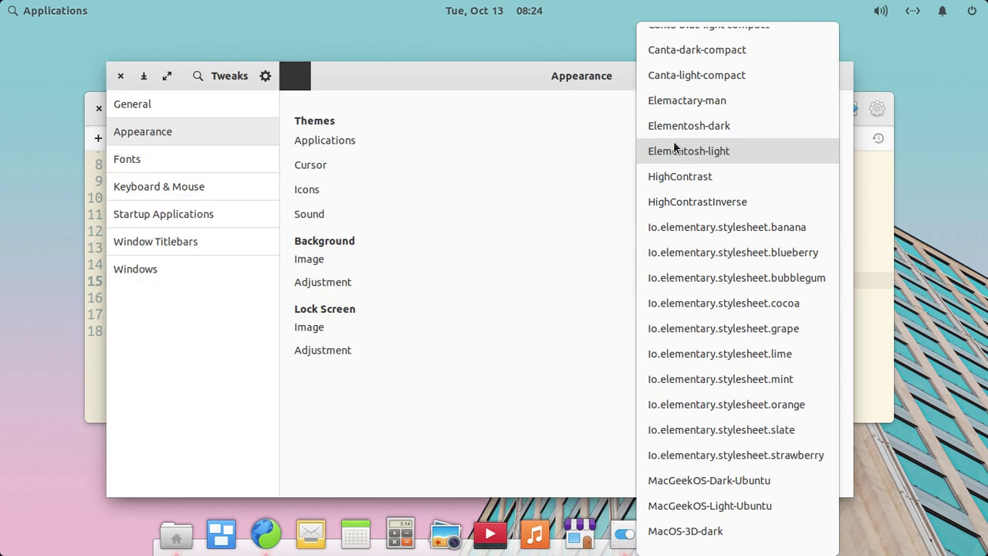
{"action": "left_click", "coordinate": [674, 150]}
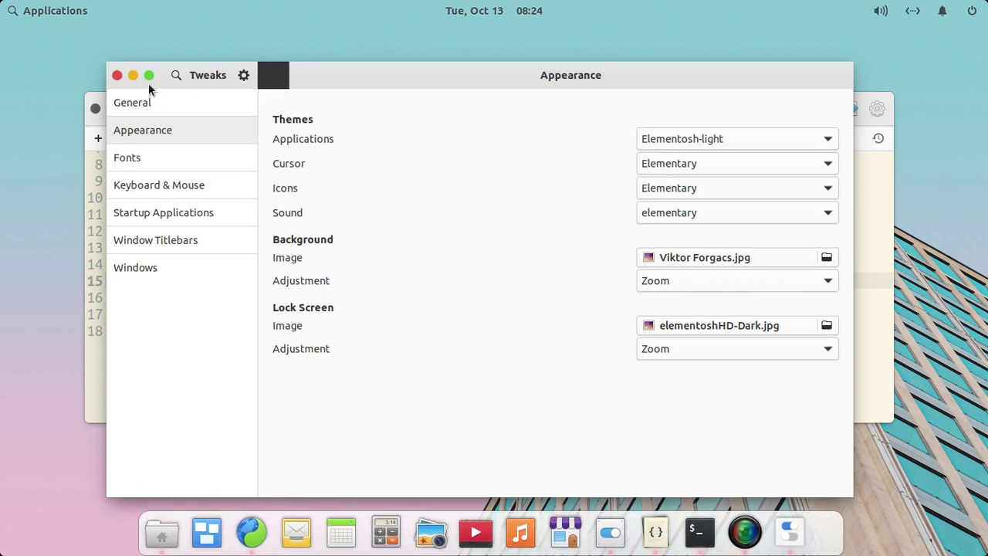
{"action": "left_click", "coordinate": [697, 189]}
{"action": "left_click", "coordinate": [275, 112]}
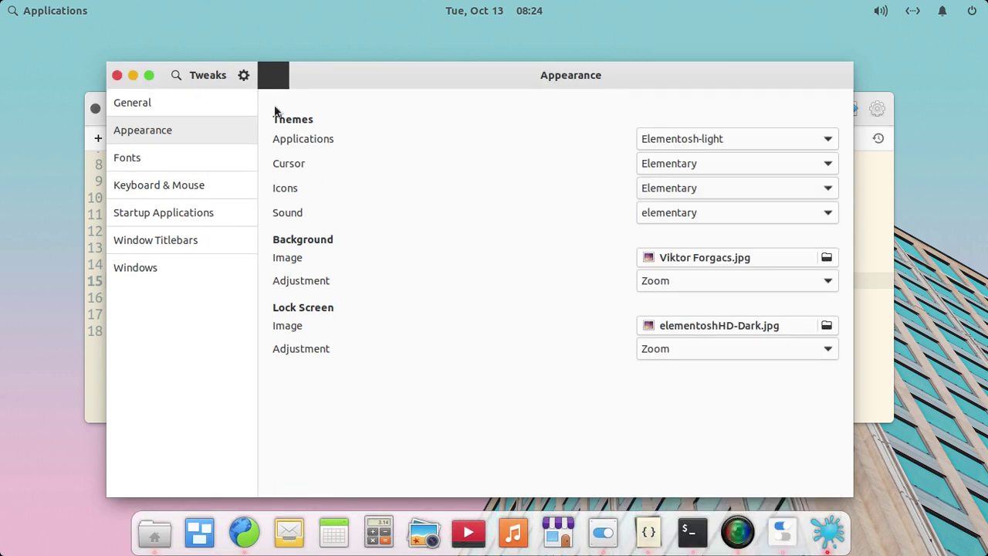
- Move the Tweaks window aside, decline sending the Videos problem report and close the Videos window
{"action": "left_click_drag", "start_coordinate": [330, 86], "coordinate": [821, 190]}
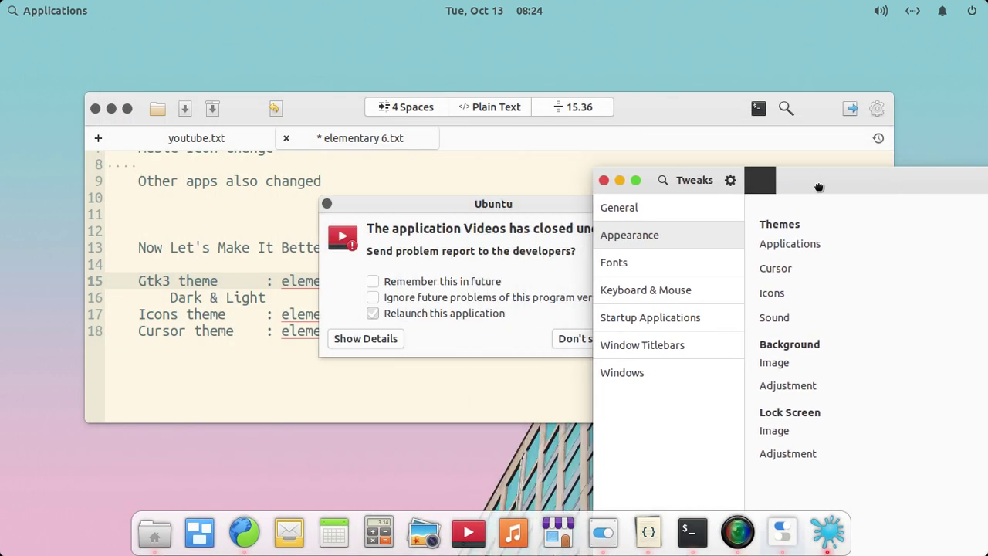
{"action": "left_click", "coordinate": [559, 344]}
{"action": "left_click", "coordinate": [561, 338]}
{"action": "left_click", "coordinate": [559, 343]}
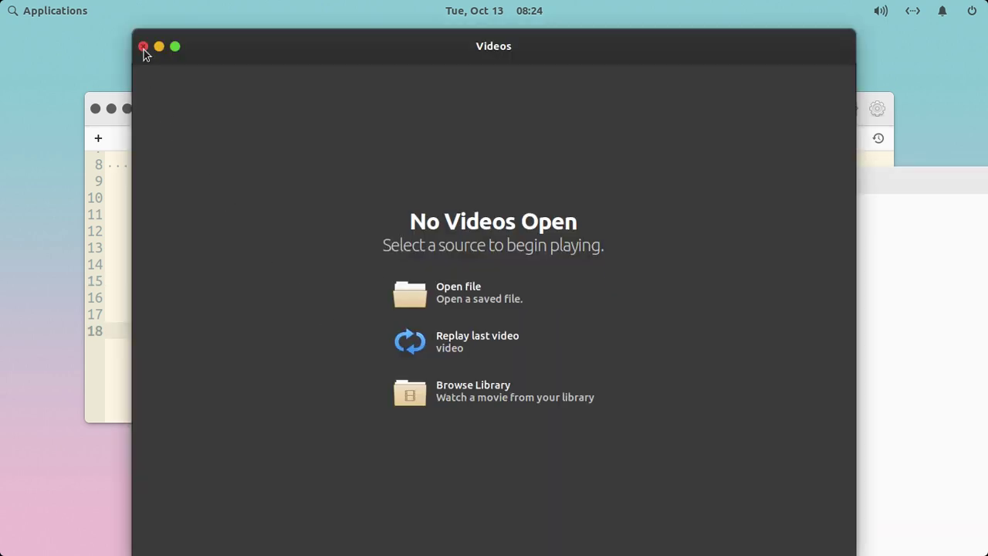
{"action": "left_click", "coordinate": [143, 47]}
- Point out the elementosh-icons entry in the notes by highlighting "icons", and force quit the unresponsive Ubuntu dialog
{"action": "left_click", "coordinate": [320, 311]}
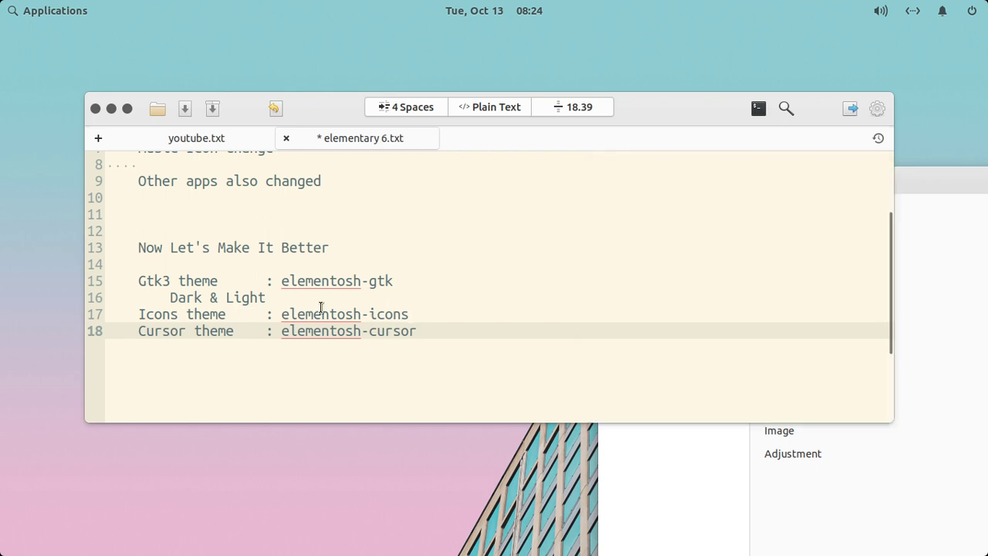
{"action": "left_click", "coordinate": [339, 314]}
{"action": "double_click", "coordinate": [394, 312]}
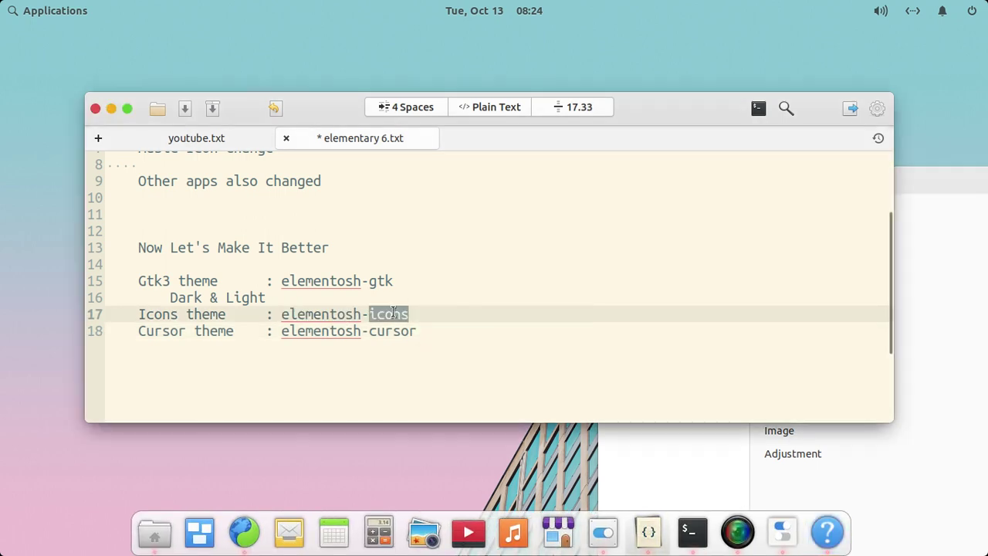
{"action": "left_click", "coordinate": [472, 318]}
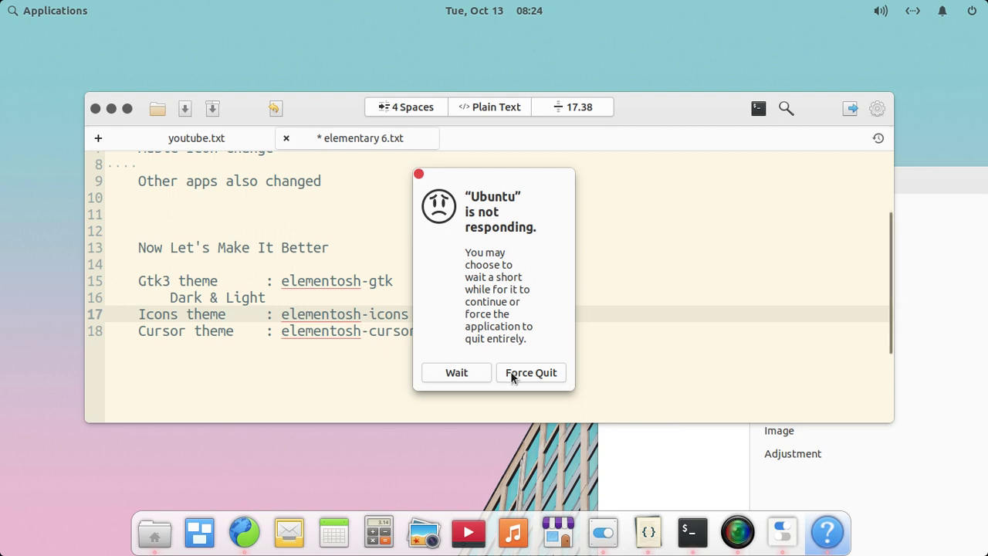
{"action": "left_click", "coordinate": [511, 374]}
- Bring the Tweaks window fully into view, set the Icons theme to Elementosh-icons and minimize Tweaks
{"action": "left_click", "coordinate": [893, 470]}
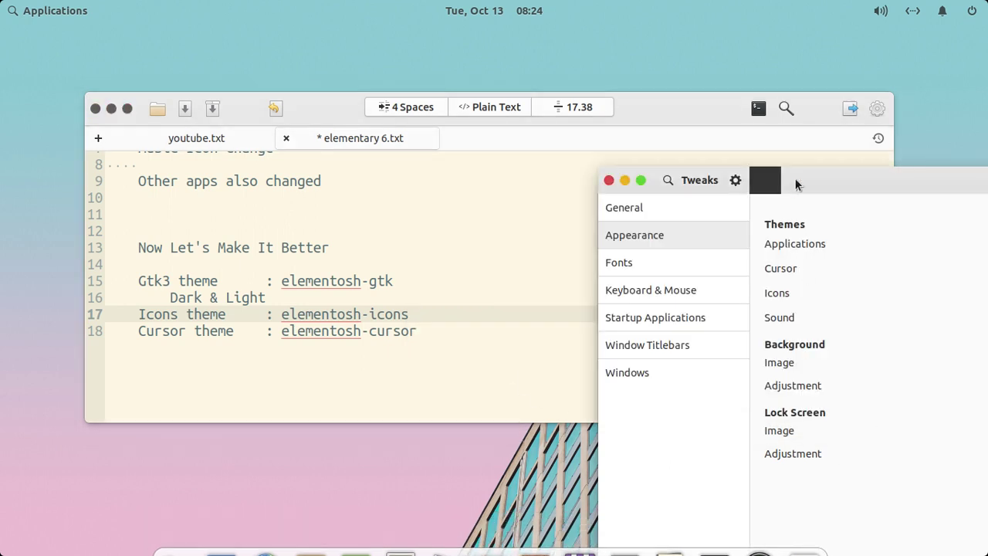
{"action": "left_click_drag", "start_coordinate": [814, 186], "coordinate": [470, 83]}
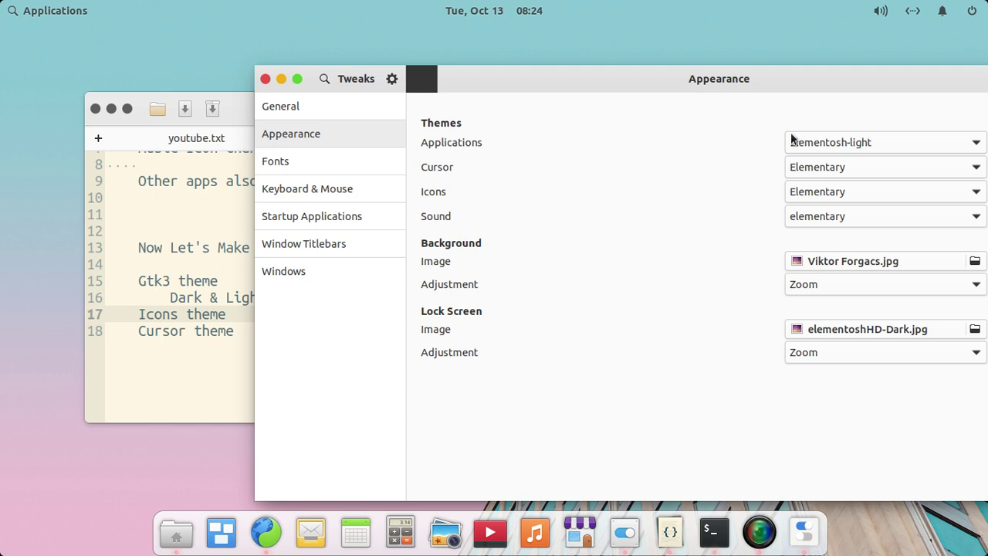
{"action": "left_click", "coordinate": [826, 139]}
{"action": "left_click", "coordinate": [826, 140]}
{"action": "left_click", "coordinate": [819, 189]}
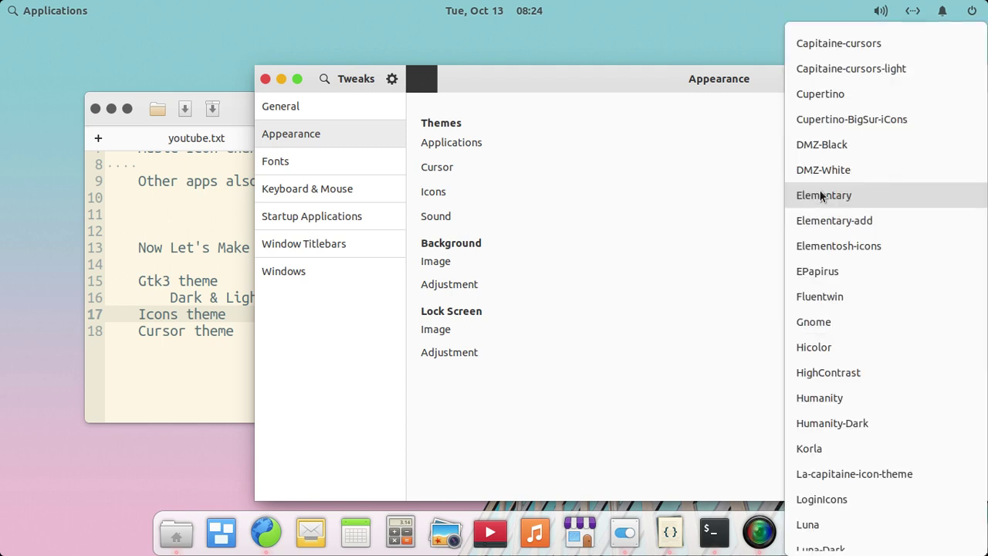
{"action": "left_click", "coordinate": [842, 244]}
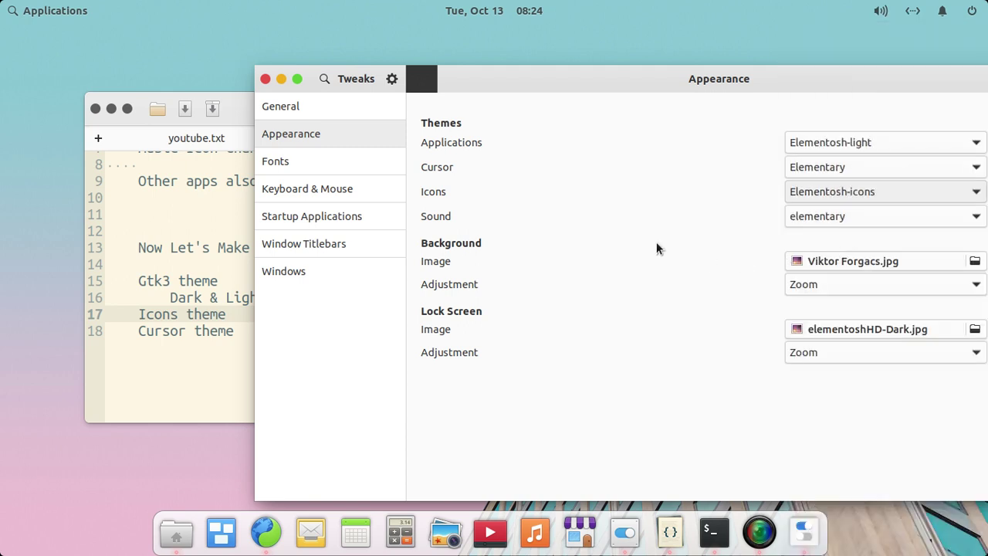
{"action": "left_click", "coordinate": [282, 79]}
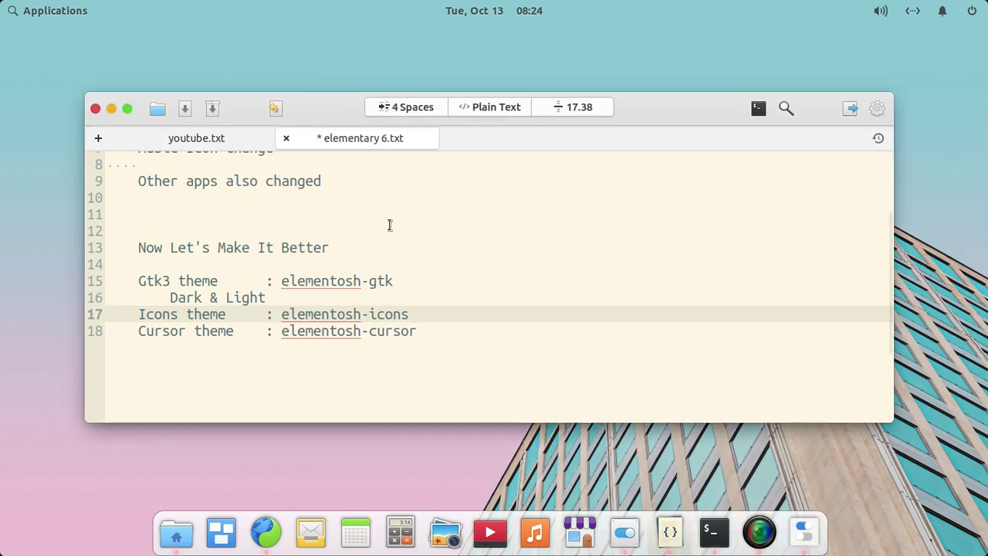
- Minimize the code editor and open the home folder in Files to examine the folder icons
{"action": "left_click", "coordinate": [111, 109]}
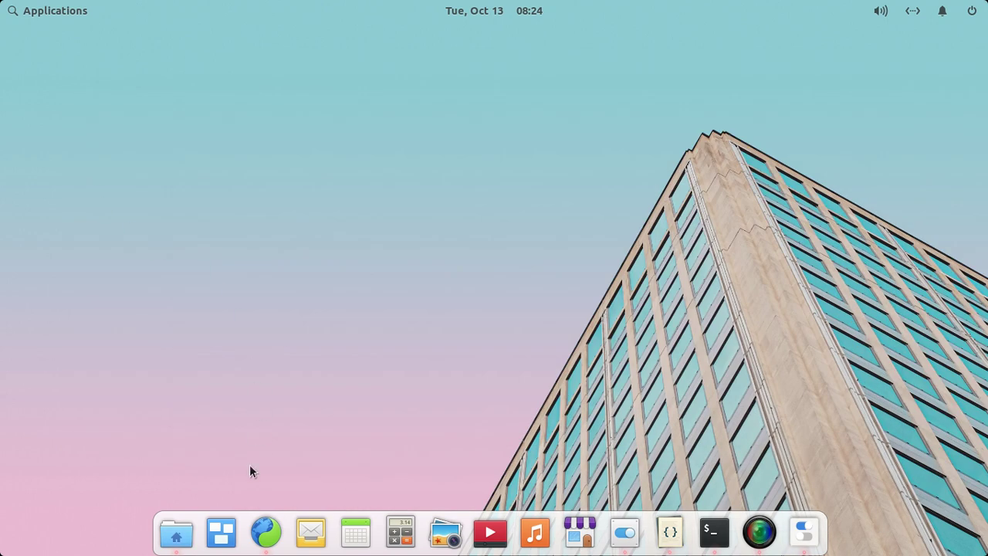
{"action": "left_click", "coordinate": [177, 531]}
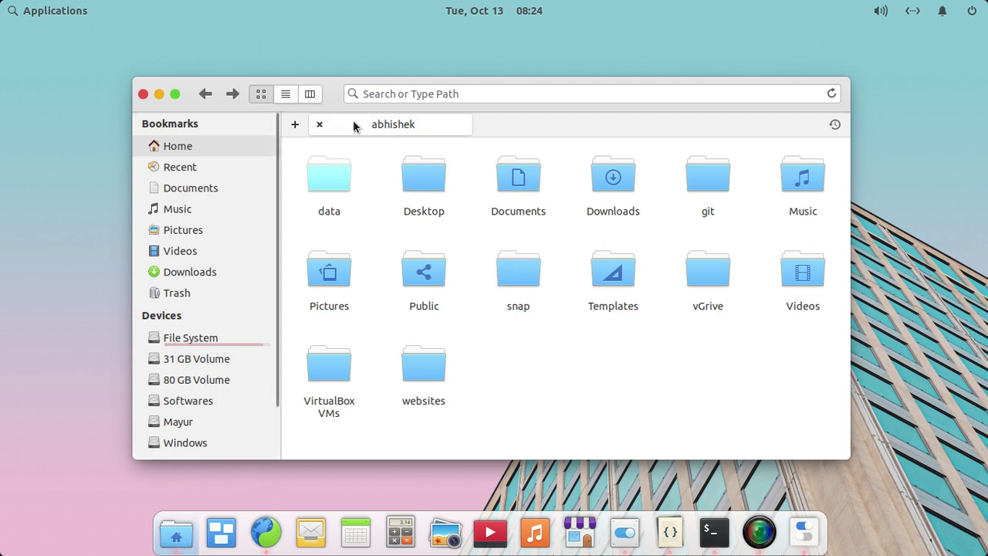
{"action": "mouse_move", "coordinate": [324, 98]}
{"action": "left_mouse_down"}
{"action": "mouse_move", "coordinate": [298, 94]}
{"action": "mouse_move", "coordinate": [349, 119]}
{"action": "mouse_move", "coordinate": [320, 105]}
{"action": "mouse_move", "coordinate": [318, 92]}
{"action": "left_mouse_up"}
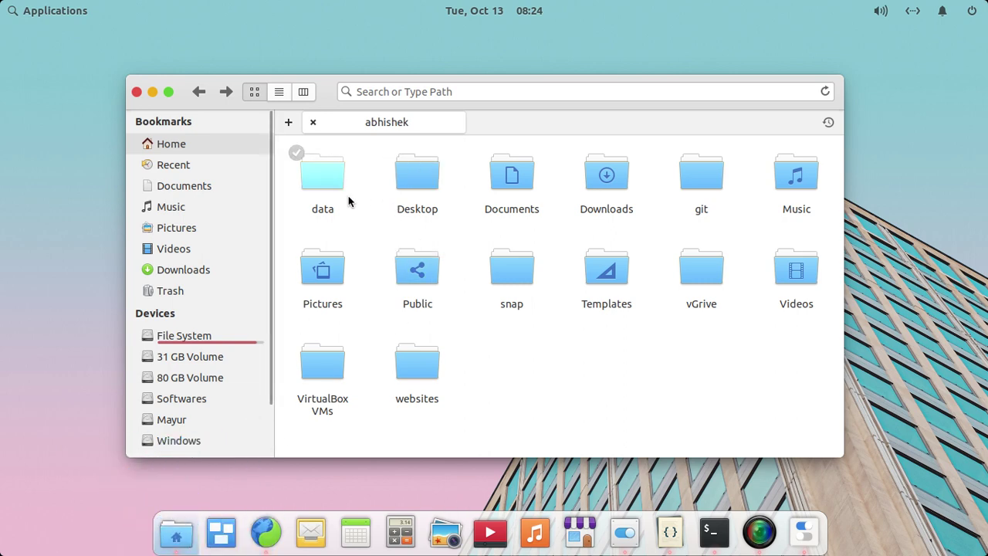
{"action": "key", "text": "ctrl"}
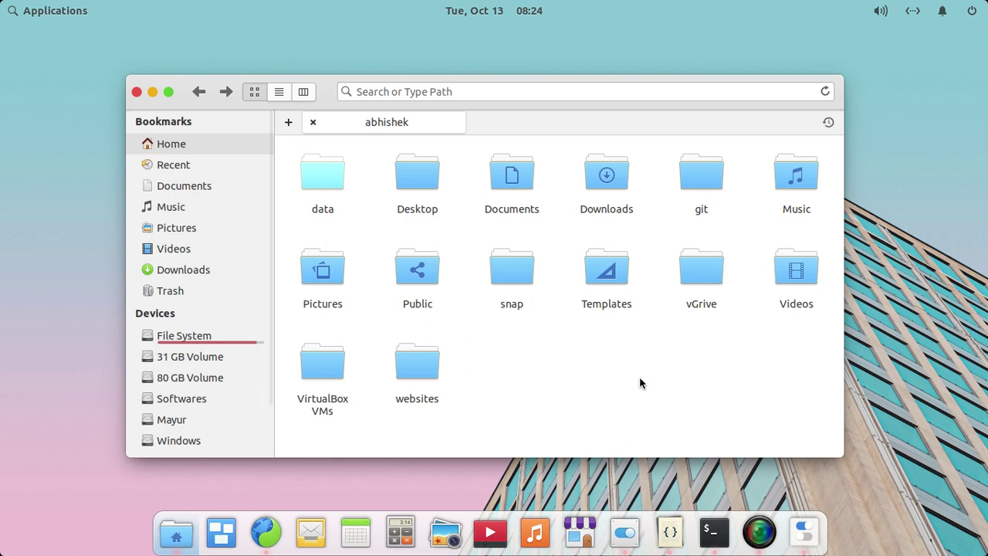
- Bring Tweaks back and set the Applications theme to Elementosh-dark
{"action": "left_click", "coordinate": [803, 531]}
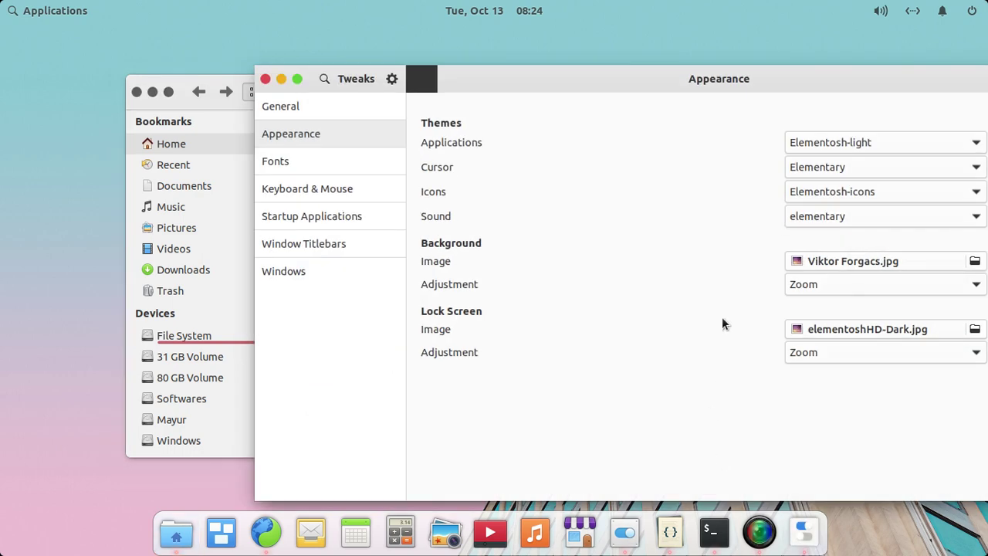
{"action": "left_click", "coordinate": [821, 145]}
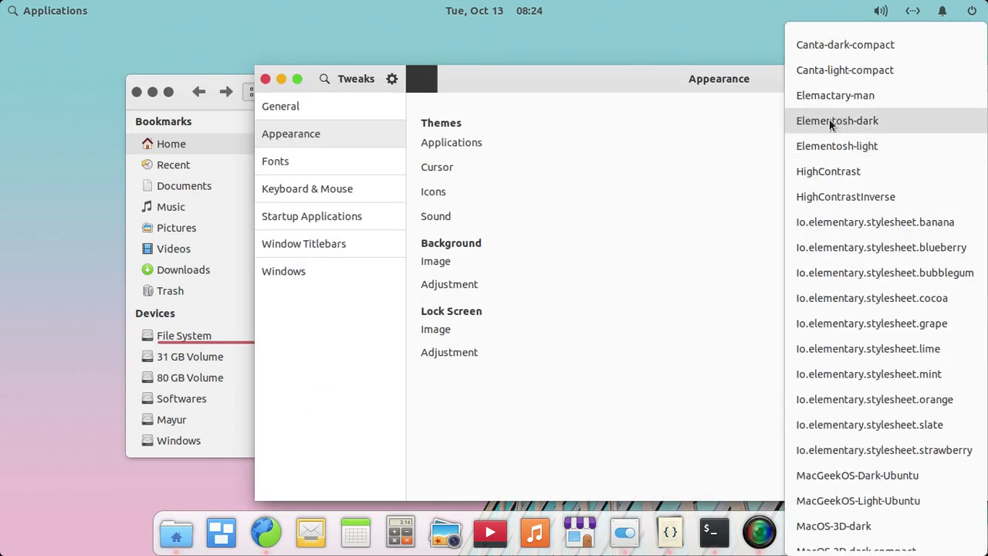
{"action": "left_click", "coordinate": [830, 125]}
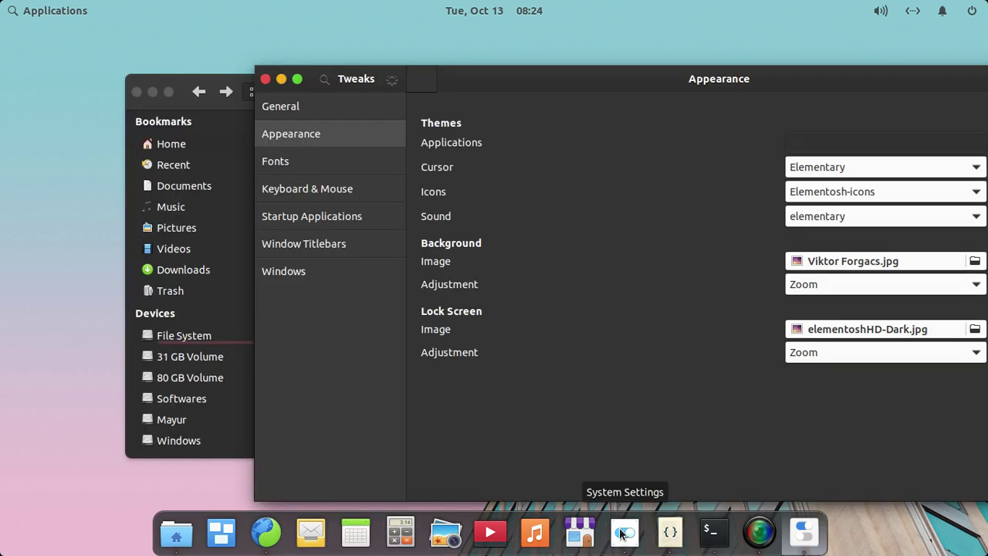
- Change the desktop wallpaper to the pink flower photo and minimize System Settings and Tweaks
{"action": "left_click", "coordinate": [625, 531]}
{"action": "left_click", "coordinate": [340, 80]}
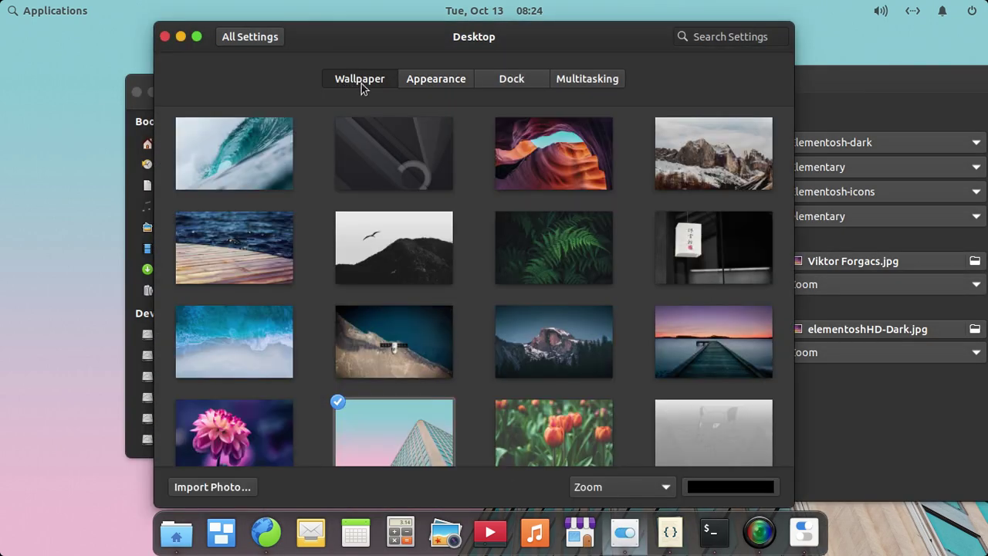
{"action": "scroll", "coordinate": [288, 399], "scroll_direction": "down", "scroll_amount": 1}
{"action": "left_click", "coordinate": [289, 401]}
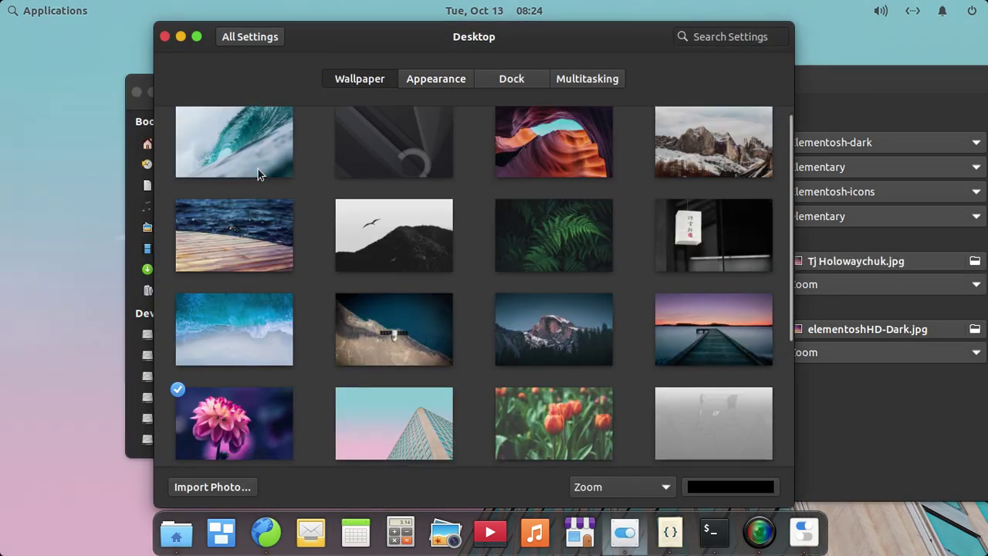
{"action": "left_click", "coordinate": [182, 37]}
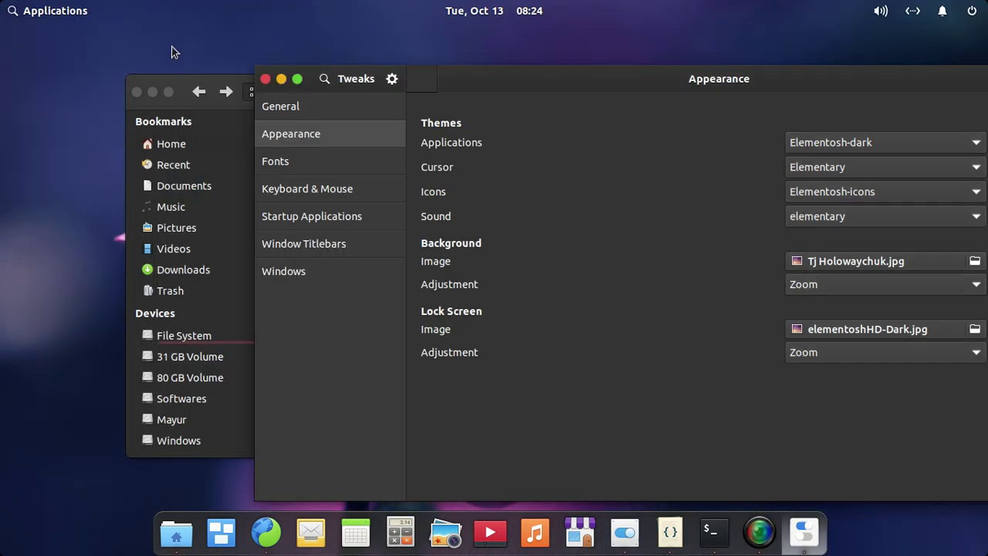
{"action": "left_click", "coordinate": [281, 80]}
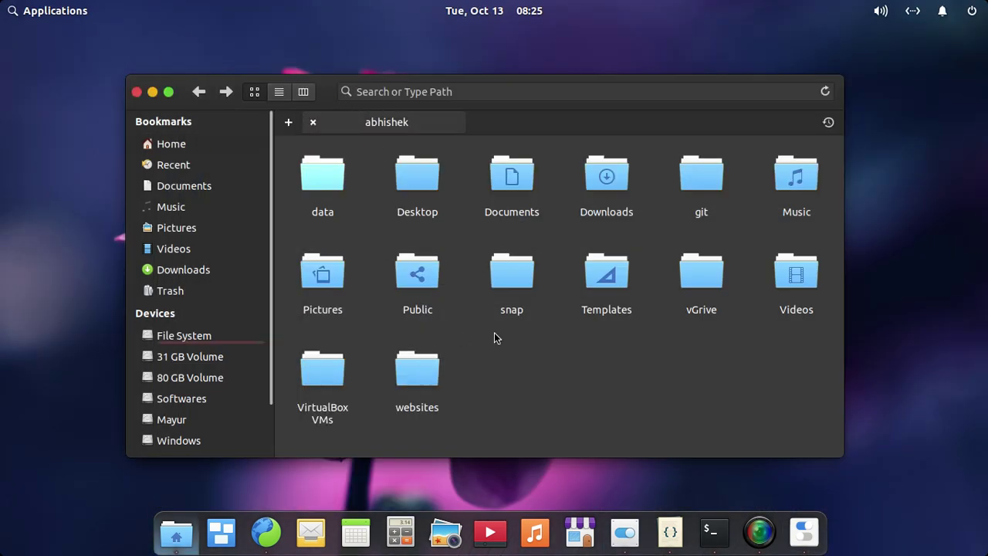
{"action": "left_click", "coordinate": [532, 364]}
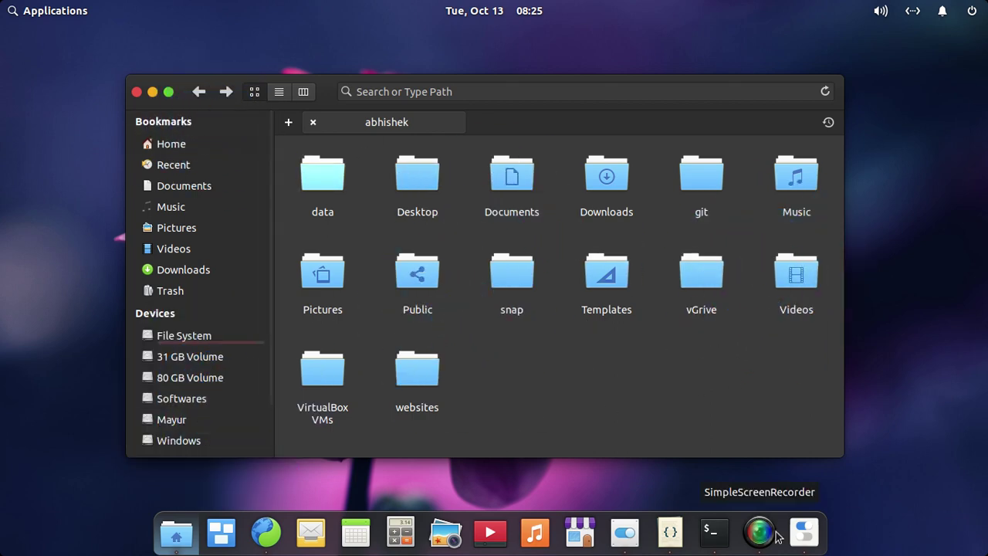
- Examine the Desktop appearance settings in the dark theme, minimize System Settings and return to the file manager
{"action": "left_click", "coordinate": [626, 533]}
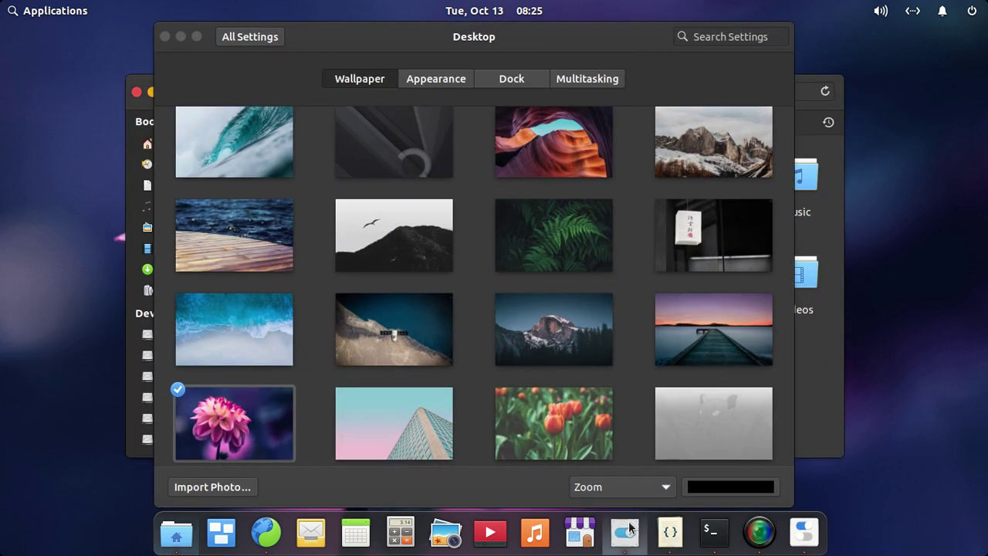
{"action": "left_click", "coordinate": [448, 85]}
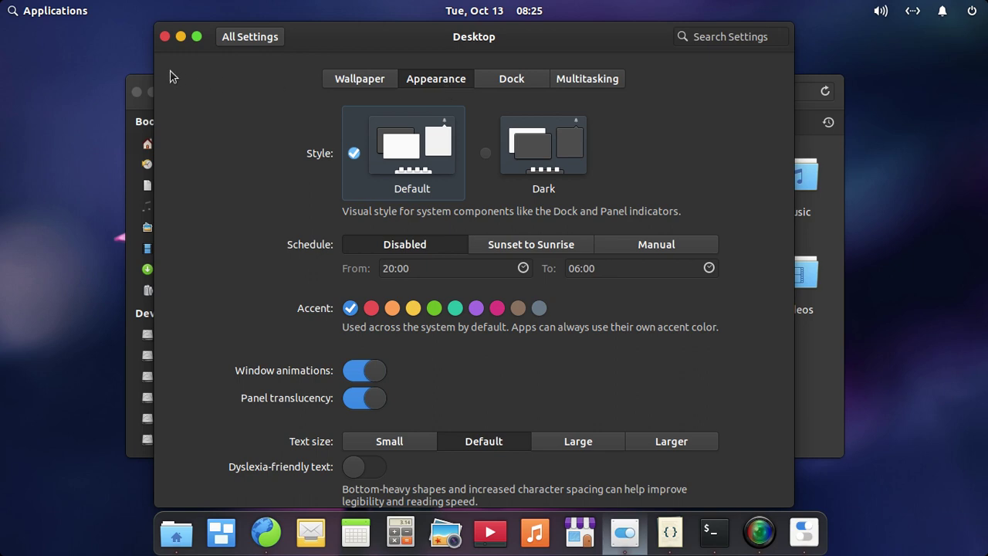
{"action": "left_click", "coordinate": [182, 39]}
{"action": "left_click_drag", "start_coordinate": [322, 99], "coordinate": [294, 100]}
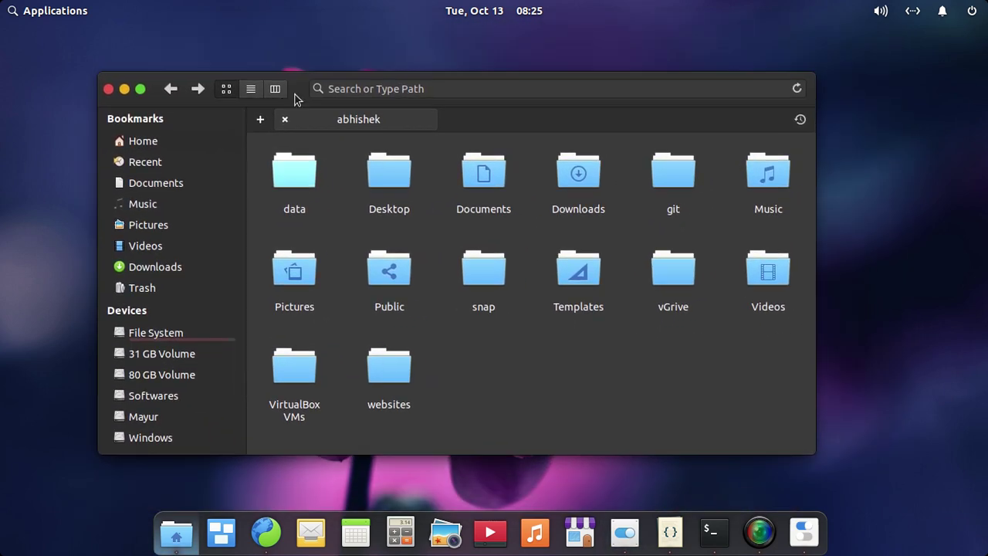
- Switch the Applications theme back to Elementosh-light in Tweaks and minimize Tweaks
{"action": "left_click", "coordinate": [803, 532]}
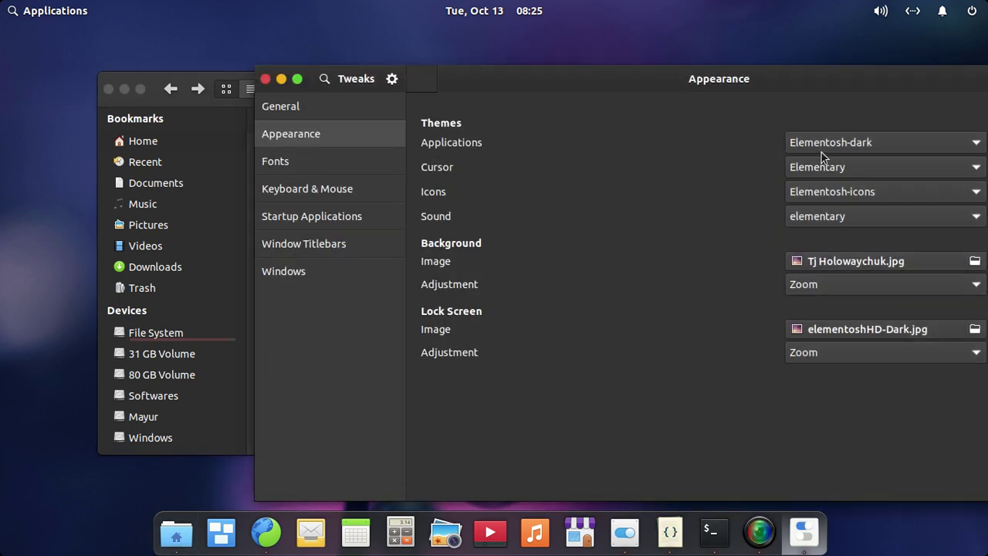
{"action": "left_click", "coordinate": [821, 146]}
{"action": "left_click", "coordinate": [841, 171]}
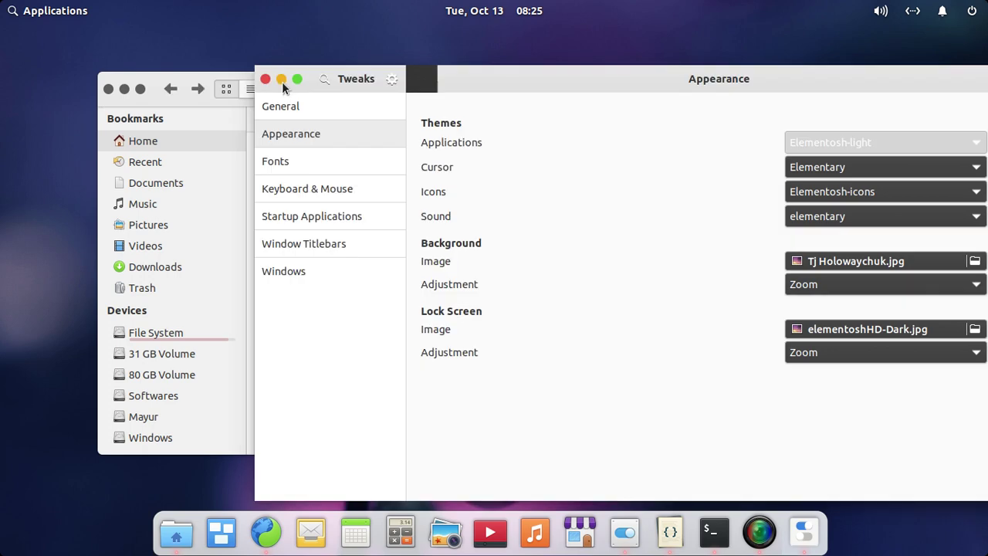
{"action": "left_click", "coordinate": [283, 81]}
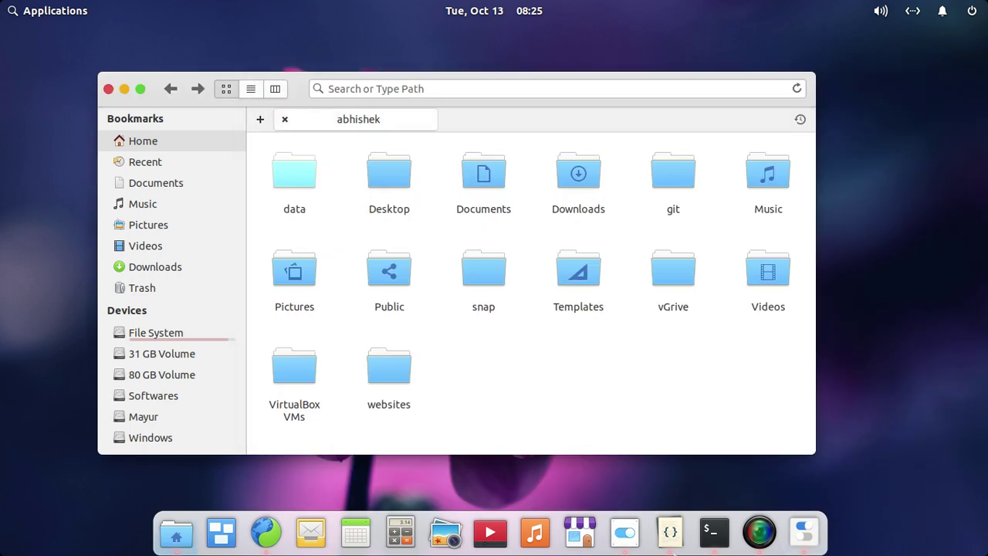
- Restore the desktop wallpaper to the building against the pink and teal sky and close System Settings
{"action": "left_click", "coordinate": [625, 532]}
{"action": "left_click", "coordinate": [357, 80]}
{"action": "left_click", "coordinate": [418, 452]}
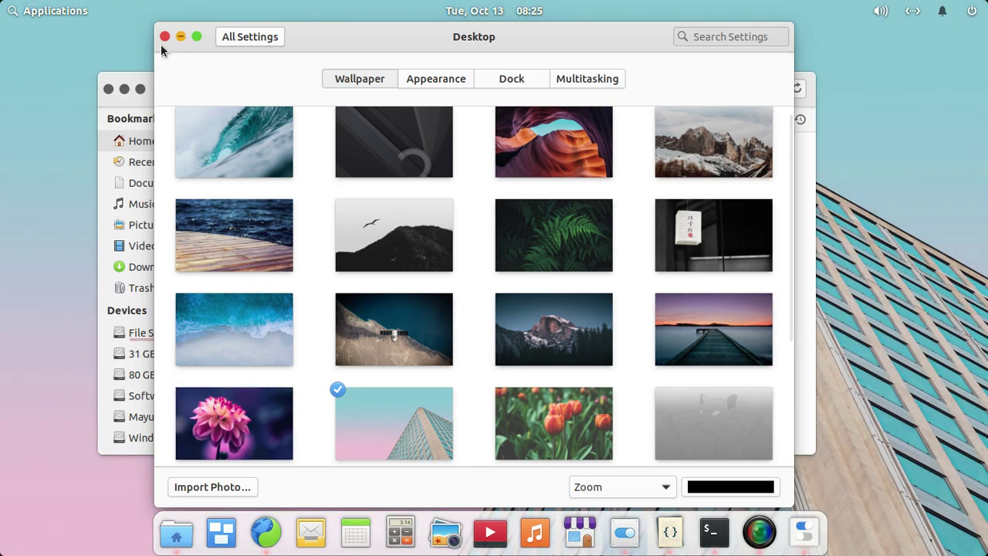
{"action": "left_click", "coordinate": [166, 37]}
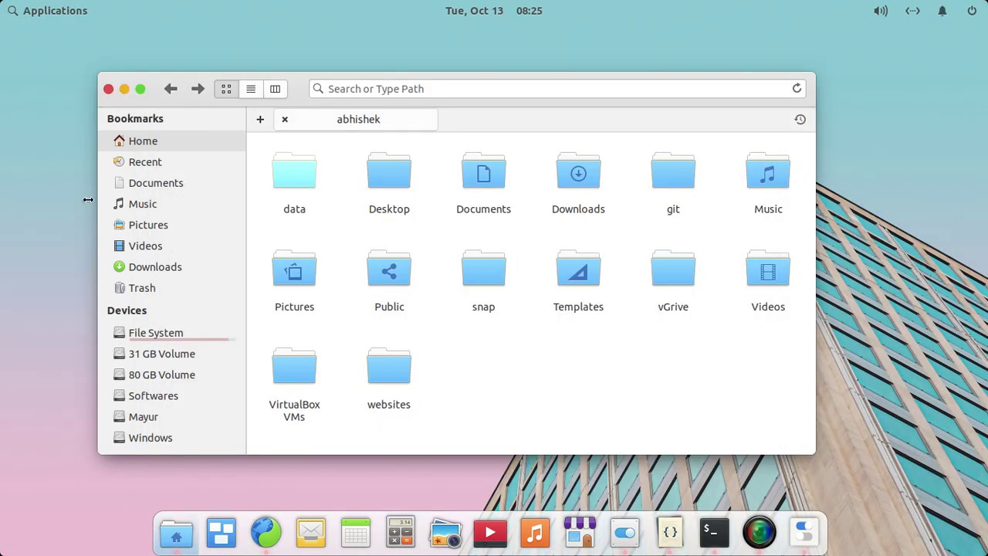
- Run cmatrix in the terminal, view it maximized, restore the window to its normal size and quit the animation
{"action": "left_click", "coordinate": [726, 536]}
{"action": "type", "text": "cmatrix"}
{"action": "key", "text": "Return"}
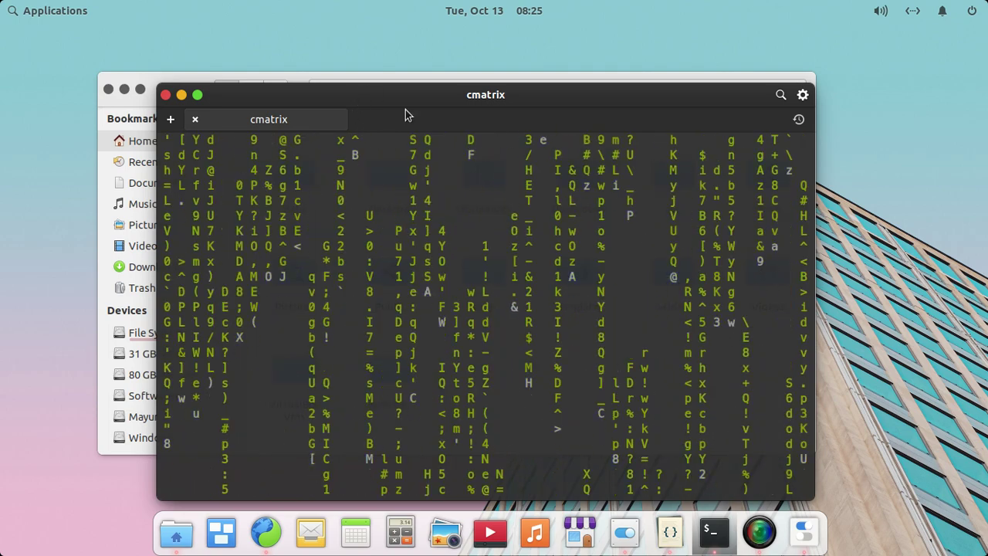
{"action": "left_click_drag", "start_coordinate": [429, 104], "coordinate": [450, 10]}
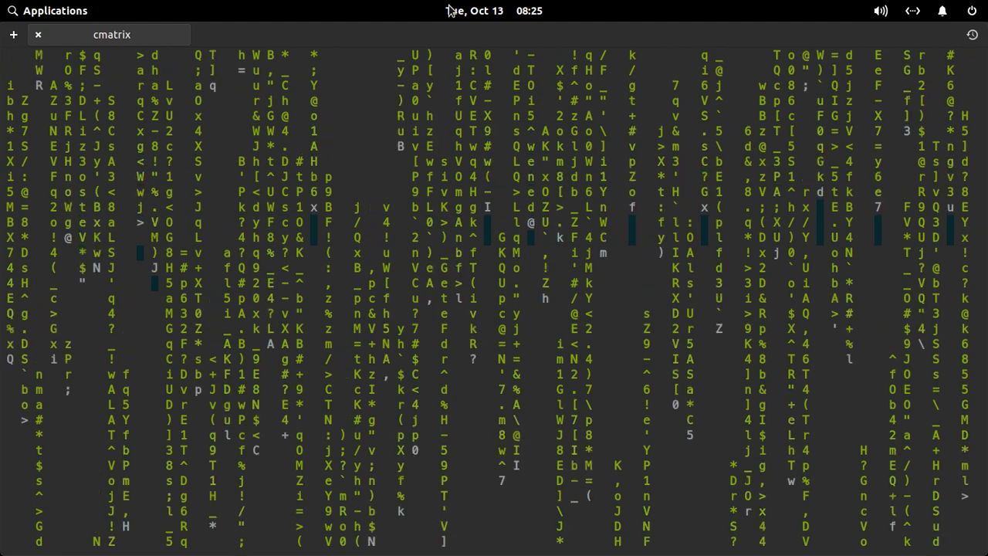
{"action": "left_click_drag", "start_coordinate": [400, 34], "coordinate": [402, 94]}
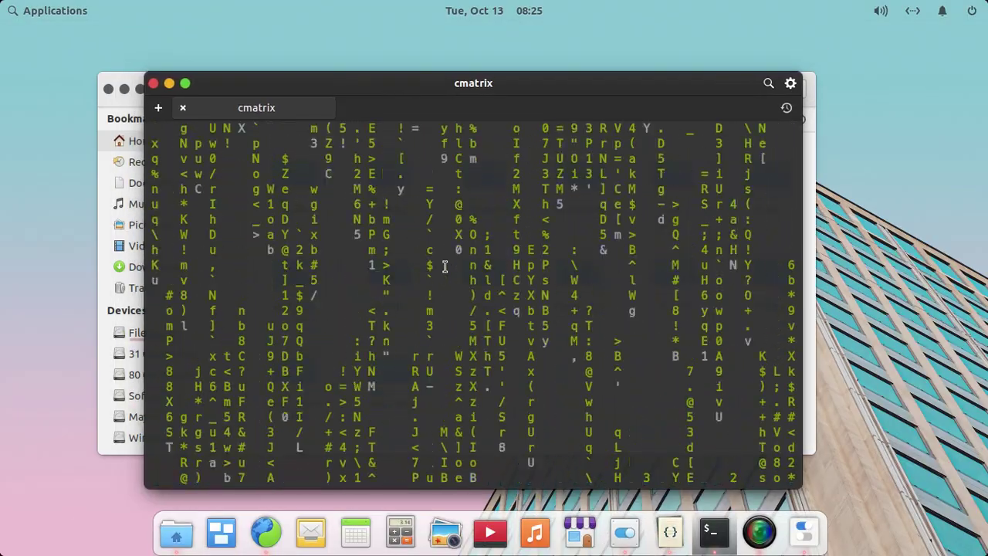
{"action": "type", "text": "q"}
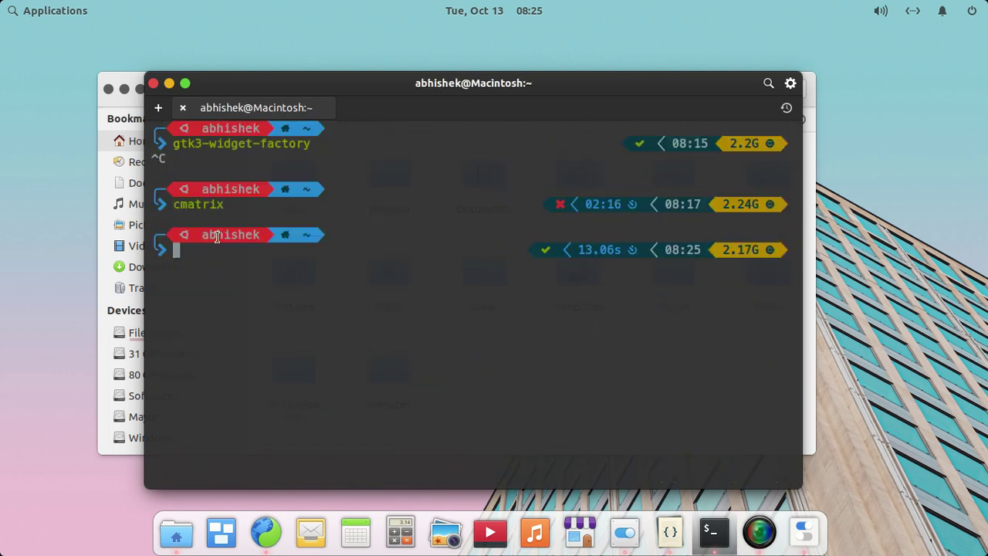
- Write "this is zsh shell in the next video i will show setup installation" at the terminal prompt without running it, and close the terminal
{"action": "type", "text": "this is zs"}
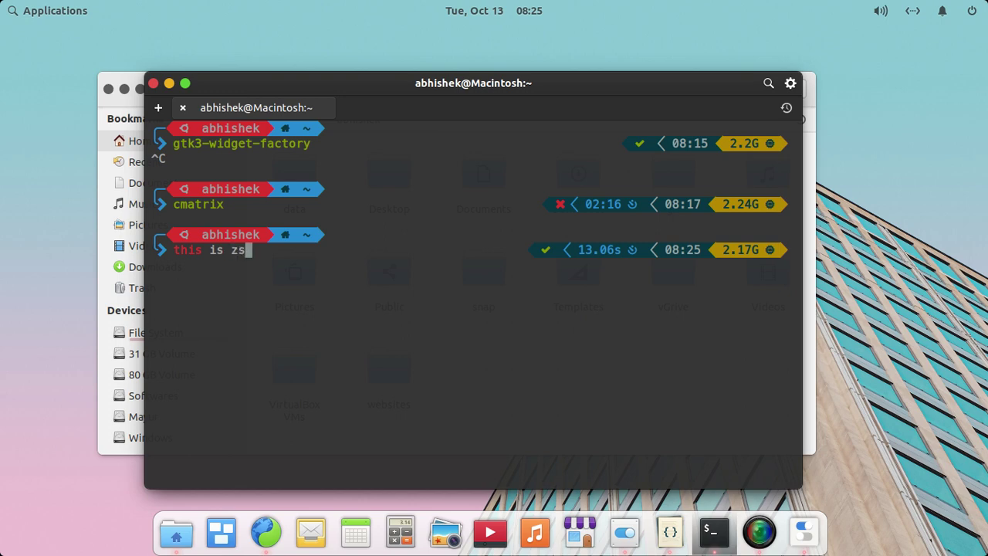
{"action": "type", "text": "h shell in the next video i will show"}
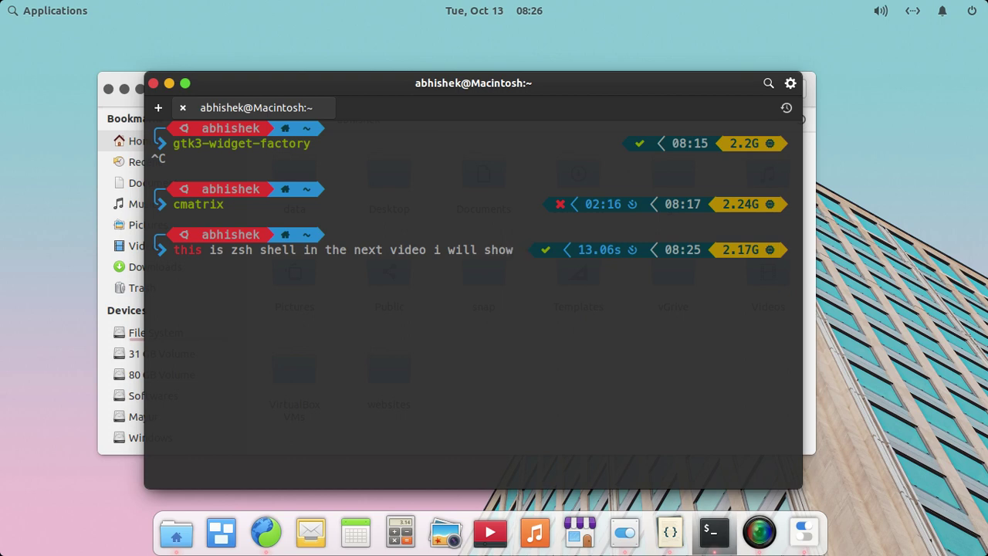
{"action": "type", "text": "setup i"}
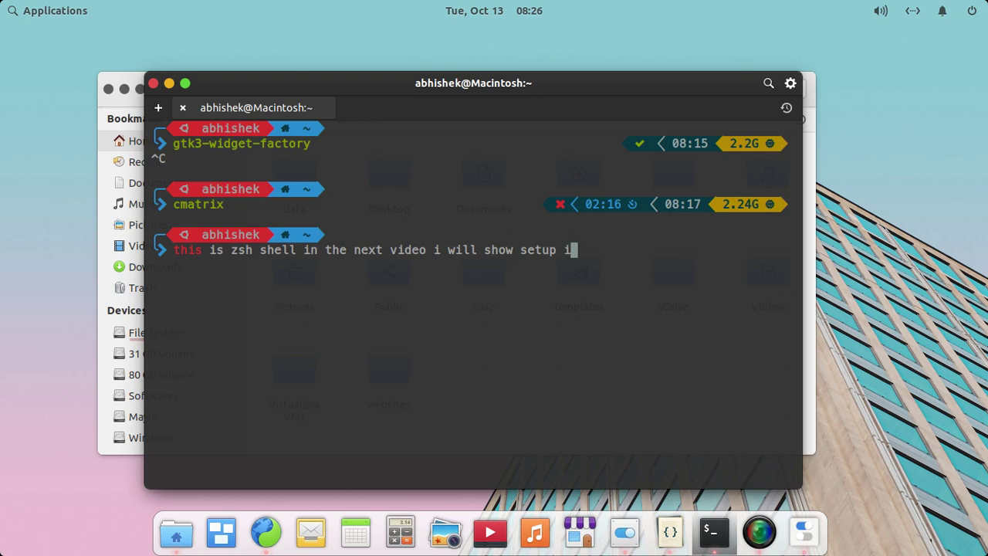
{"action": "type", "text": "nstallation"}
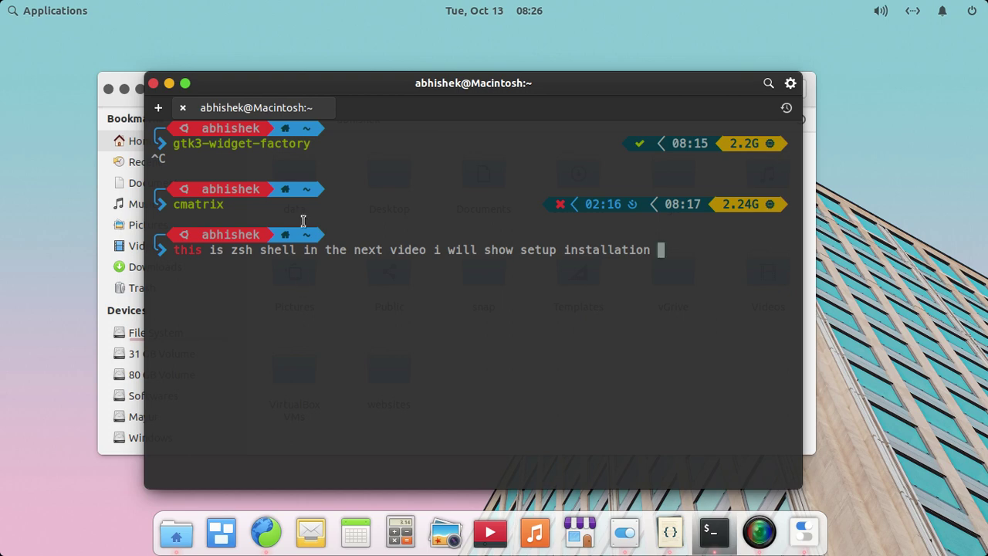
{"action": "left_click_drag", "start_coordinate": [436, 96], "coordinate": [422, 111]}
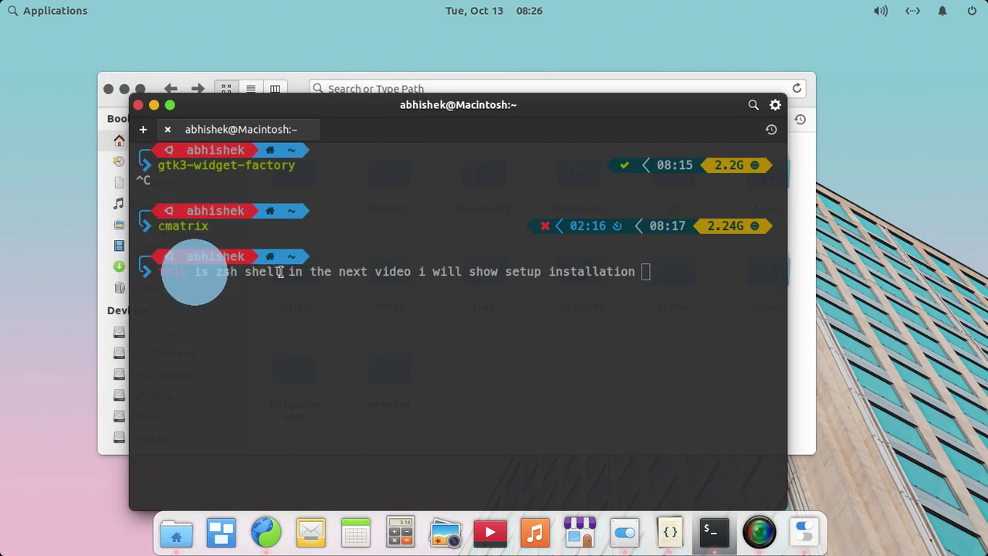
{"action": "left_click", "coordinate": [138, 106]}
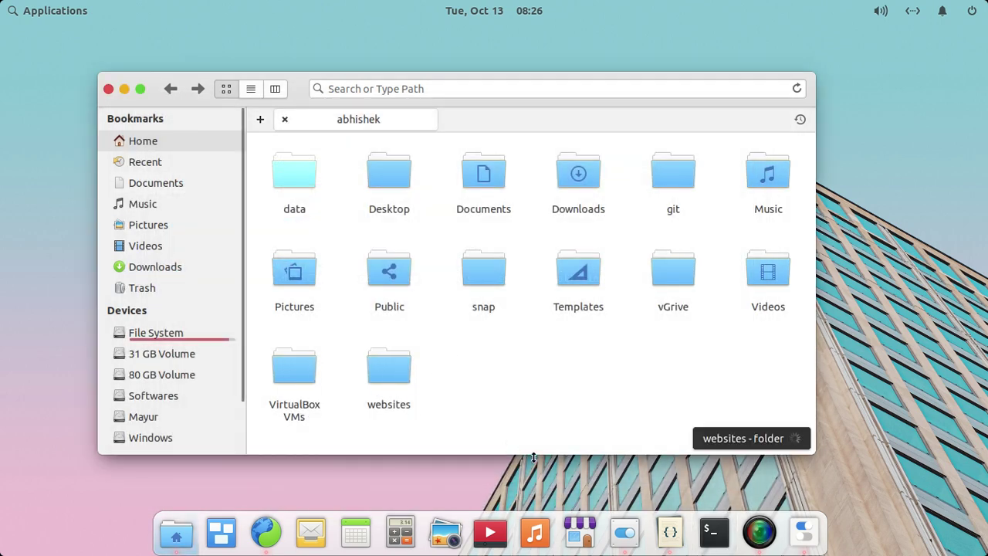
- Switch to the Code editor, add "thank you." three lines below the cursor theme line in elementary 6.txt, and minimize the editor
{"action": "left_click", "coordinate": [670, 531]}
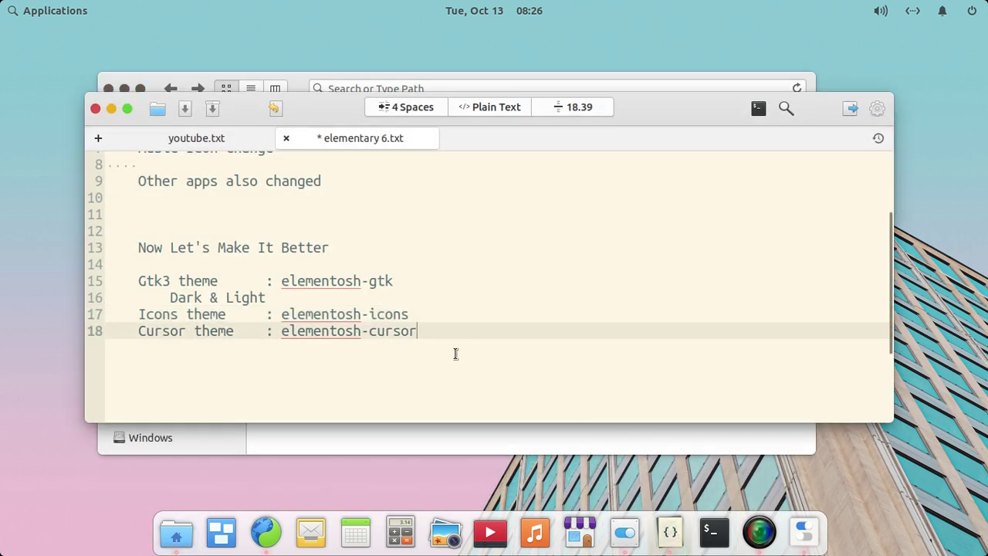
{"action": "key", "text": "Return"}
{"action": "key", "text": "Return"}
{"action": "key", "text": "Return"}
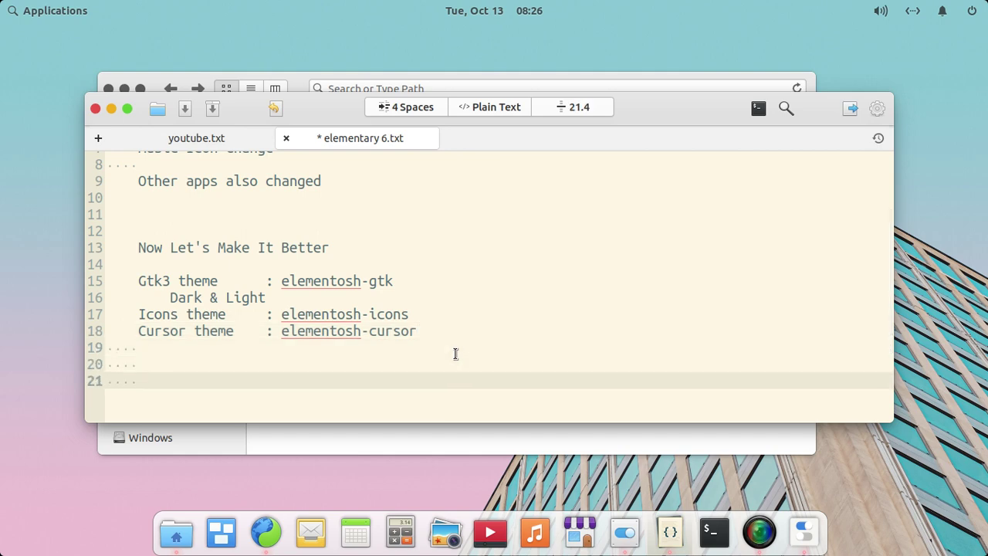
{"action": "type", "text": "thank you."}
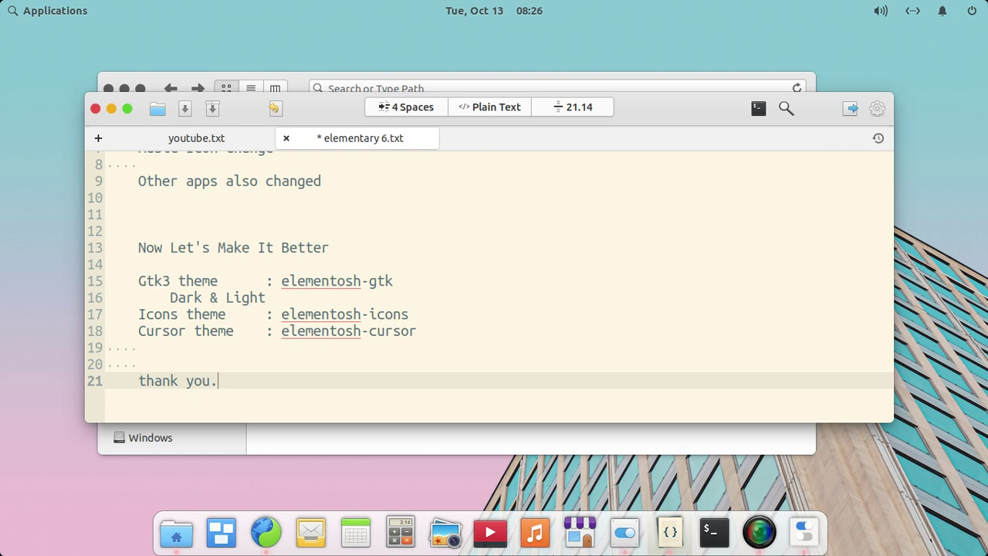
{"action": "mouse_move", "coordinate": [629, 110]}
{"action": "left_mouse_down"}
{"action": "mouse_move", "coordinate": [554, 205]}
{"action": "mouse_move", "coordinate": [608, 3]}
{"action": "mouse_move", "coordinate": [615, 97]}
{"action": "left_mouse_up"}
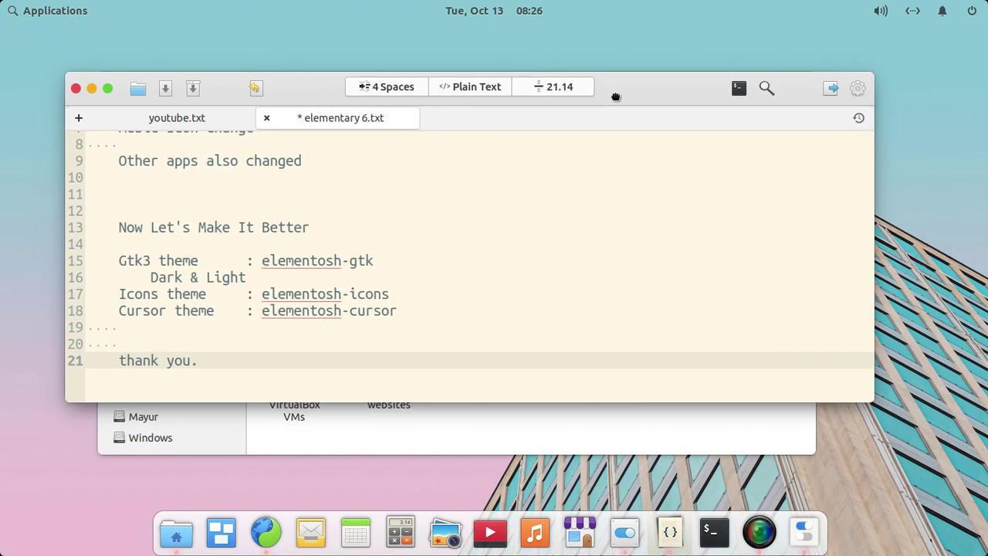
{"action": "left_click", "coordinate": [92, 89]}
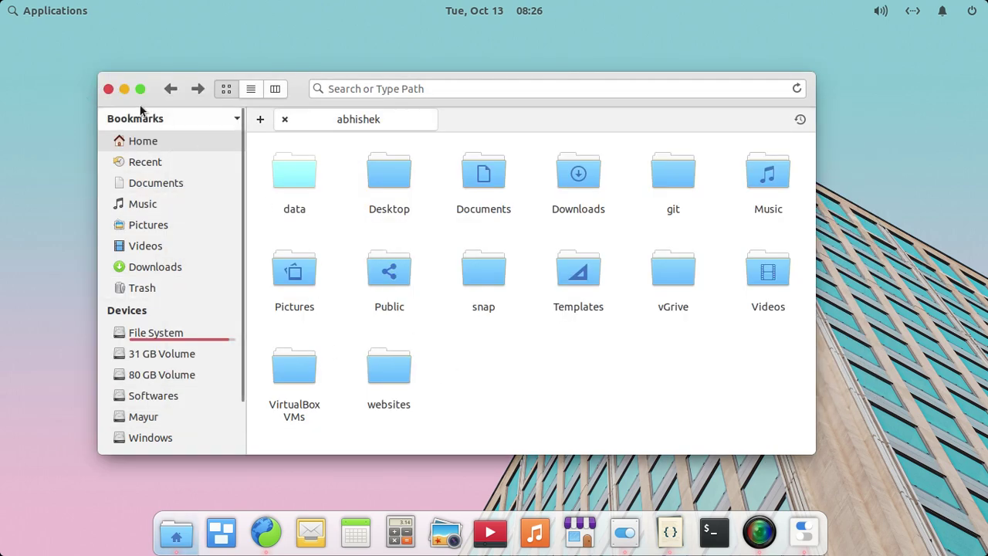
- Close the file manager, then bring up System Settings and close it to clear the desktop
{"action": "left_click", "coordinate": [108, 89]}
{"action": "left_click", "coordinate": [631, 534]}
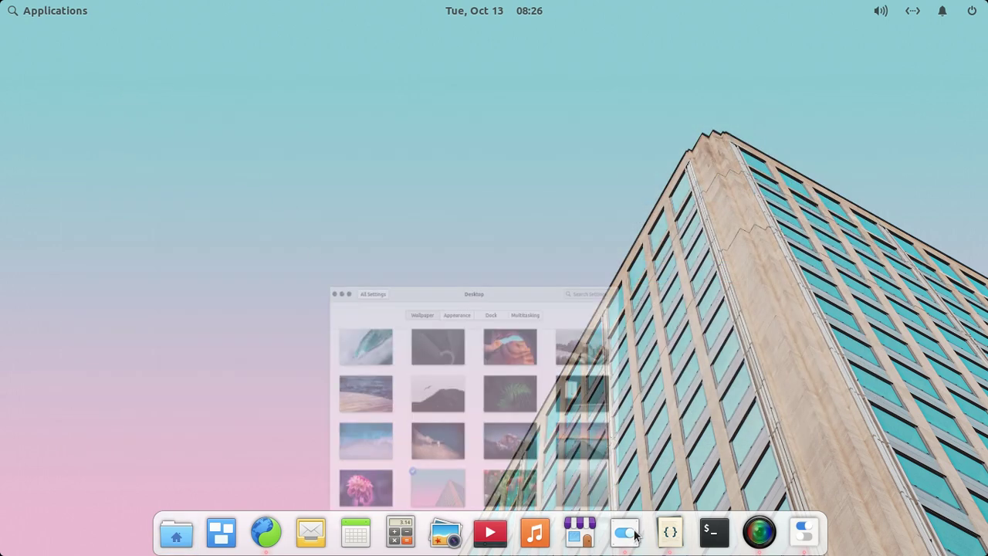
{"action": "left_click", "coordinate": [165, 37]}
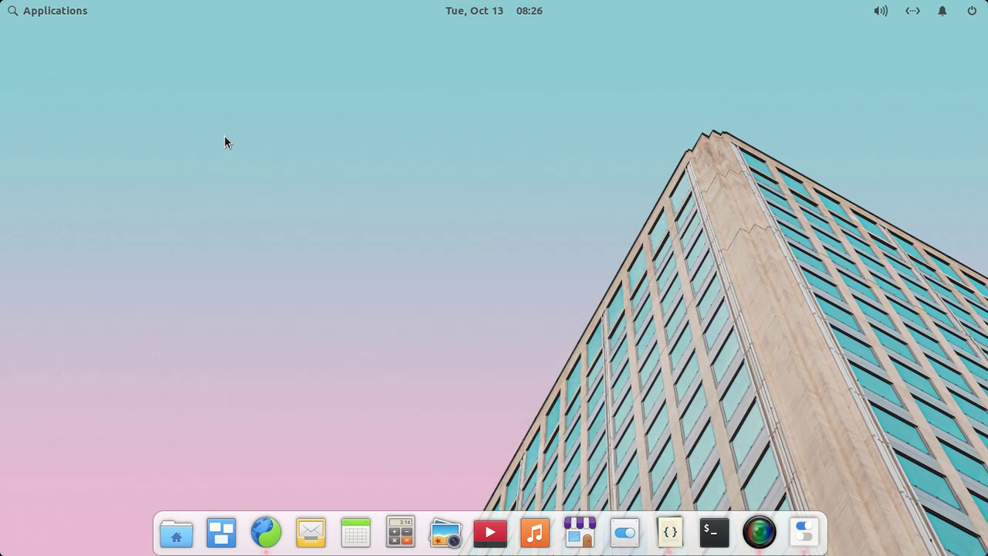
- Return to the Code editor, save elementary 6.txt and close the editor
{"action": "left_click", "coordinate": [669, 532]}
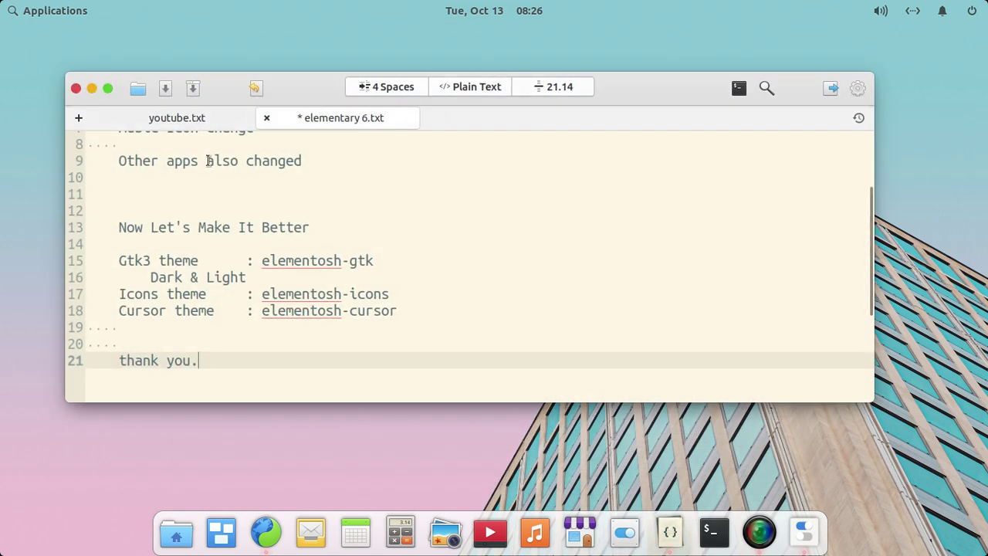
{"action": "key", "text": "ctrl+s"}
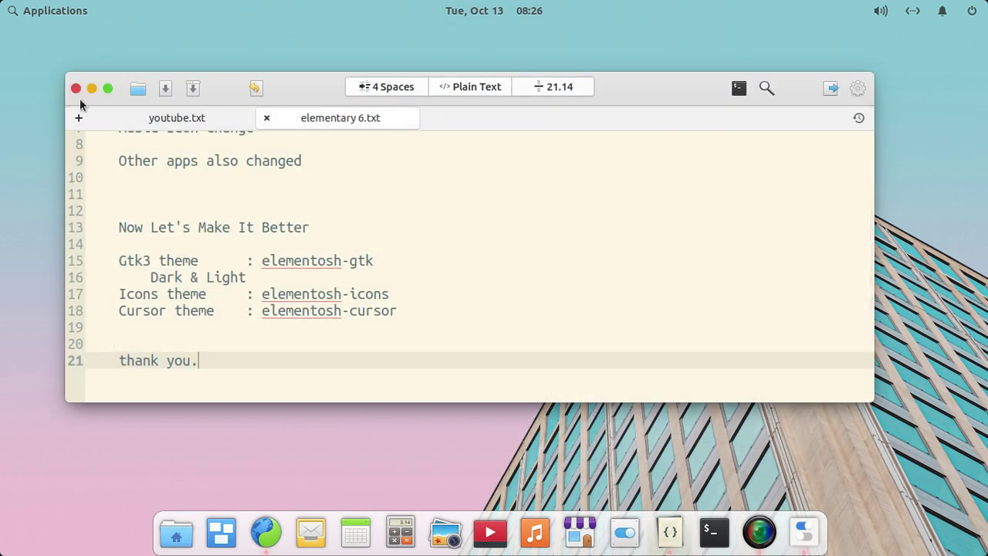
{"action": "left_click", "coordinate": [75, 90]}
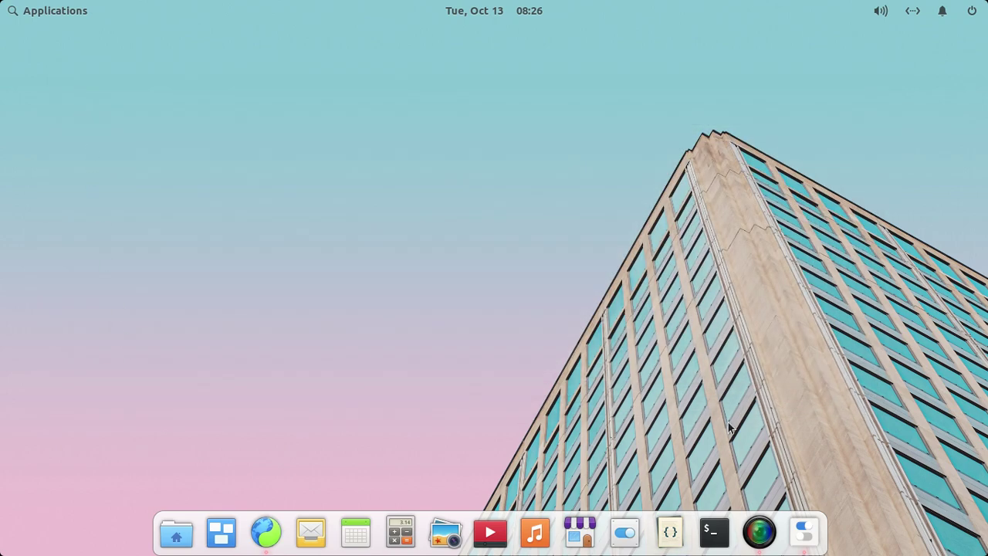